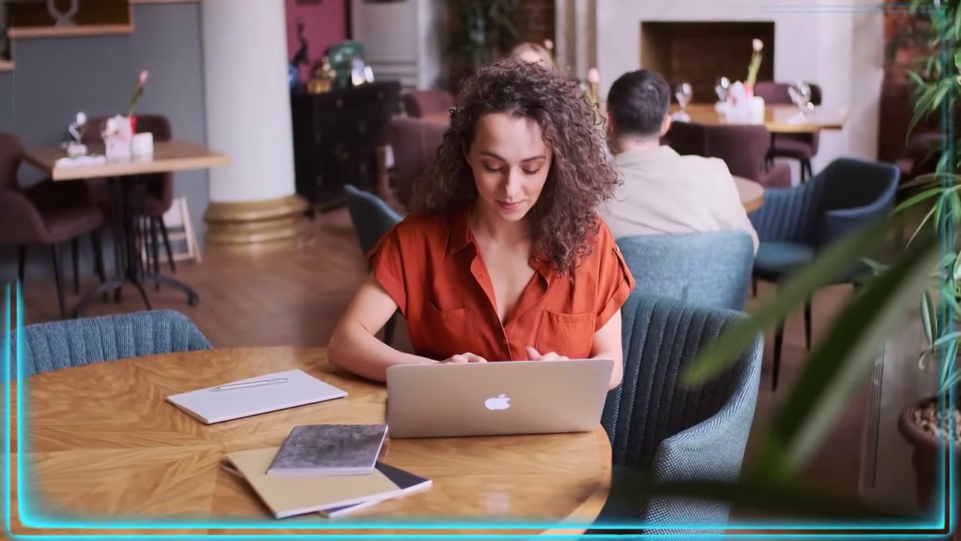
Review the Example and Practice worksheets and return to the Blank worksheet
{"action": "left_click", "coordinate": [108, 481]}
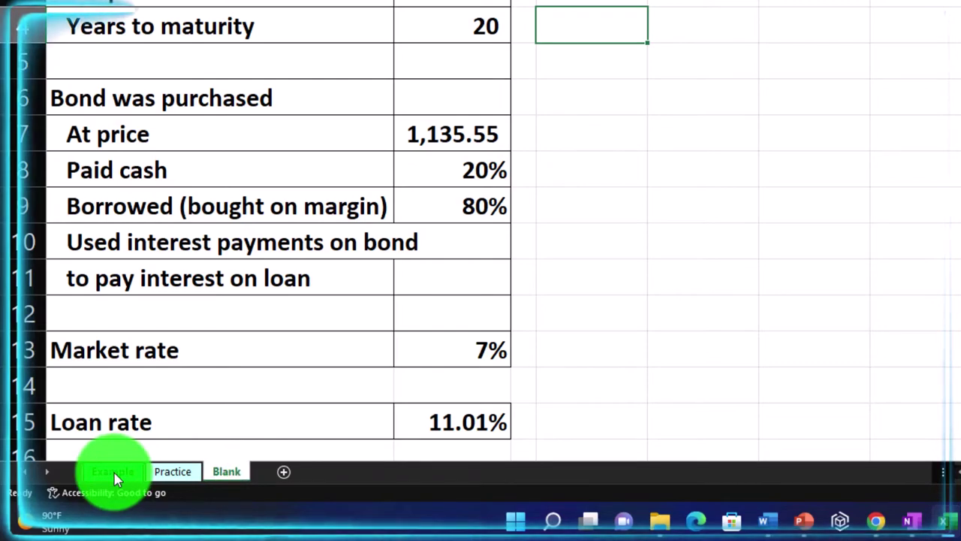
{"action": "left_click", "coordinate": [112, 473]}
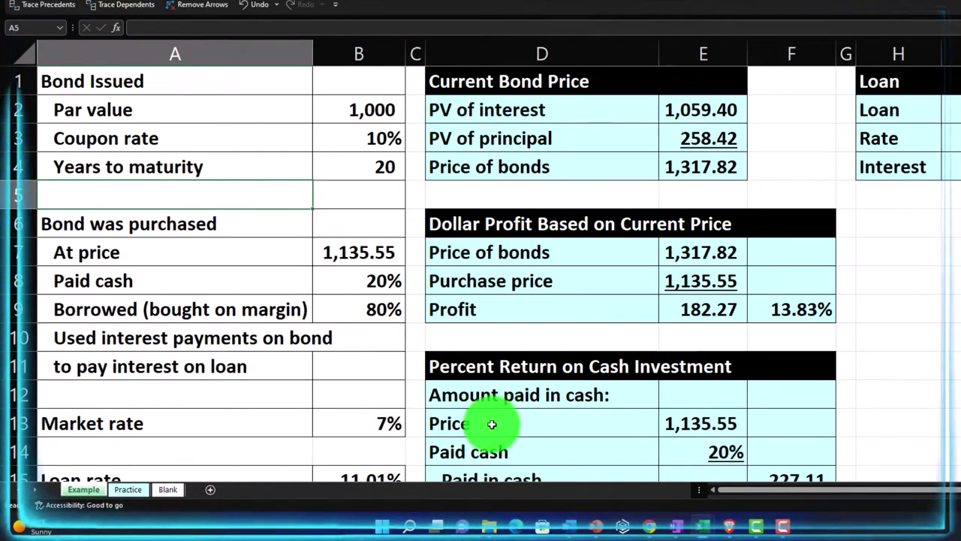
{"action": "left_click", "coordinate": [131, 493]}
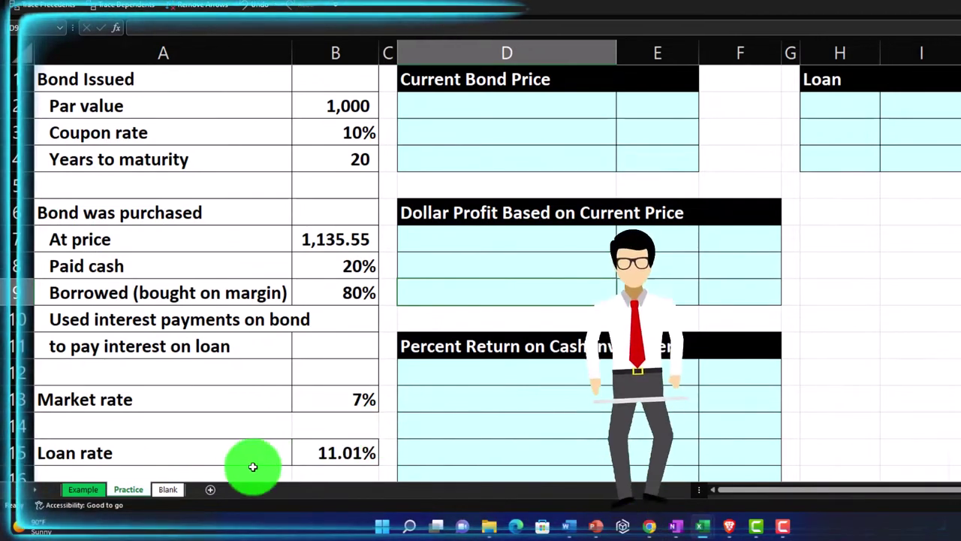
{"action": "left_click", "coordinate": [176, 492]}
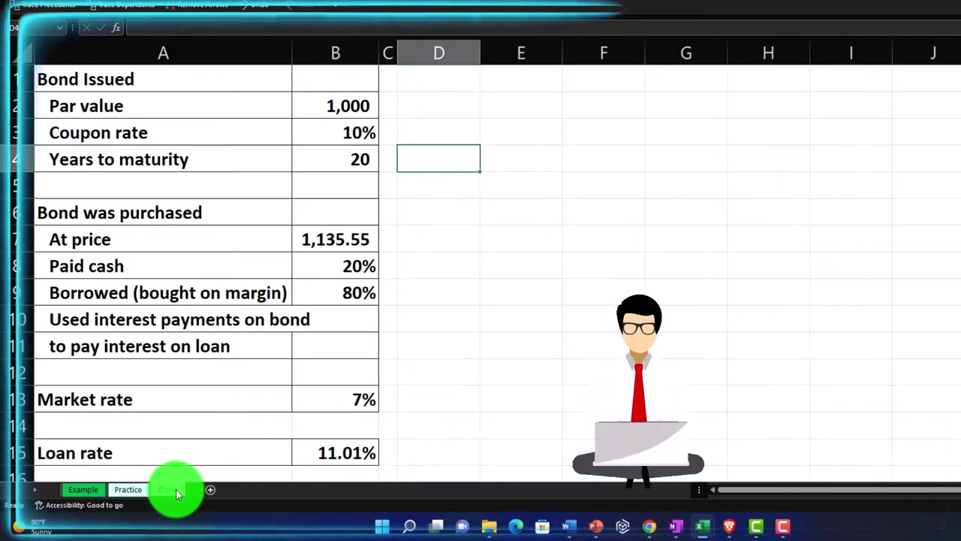
{"action": "left_click", "coordinate": [555, 306]}
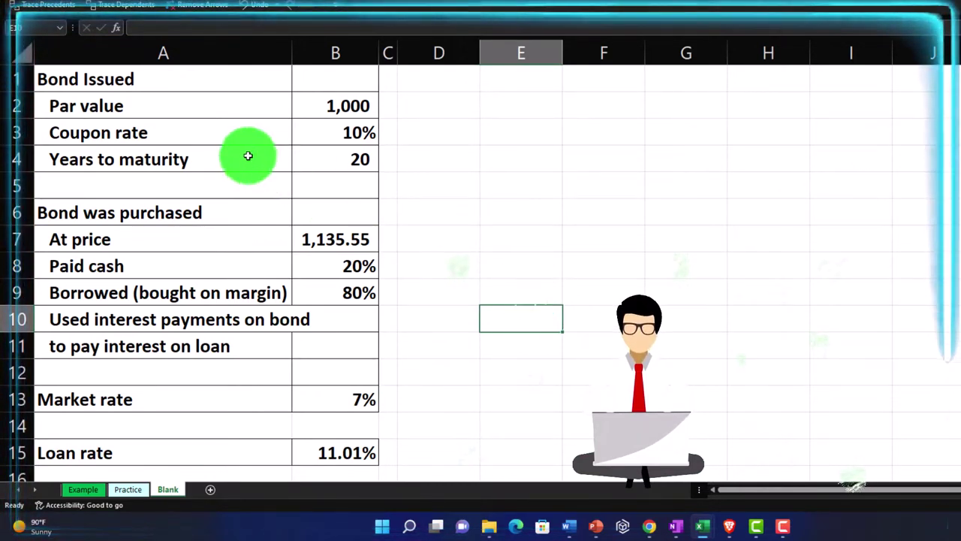
{"action": "left_click", "coordinate": [29, 48]}
{"action": "right_click", "coordinate": [473, 173]}
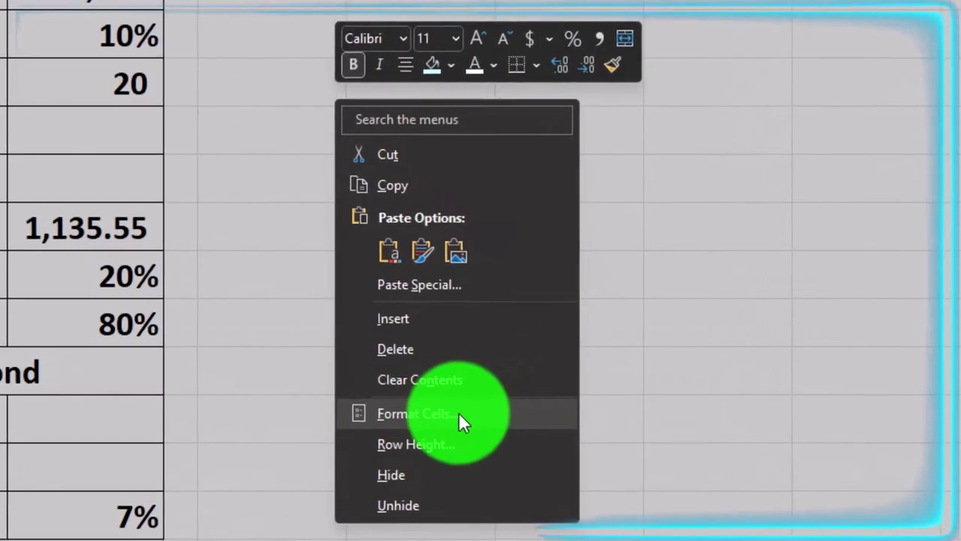
{"action": "left_click", "coordinate": [529, 342]}
{"action": "left_click_drag", "start_coordinate": [367, 156], "coordinate": [400, 31]}
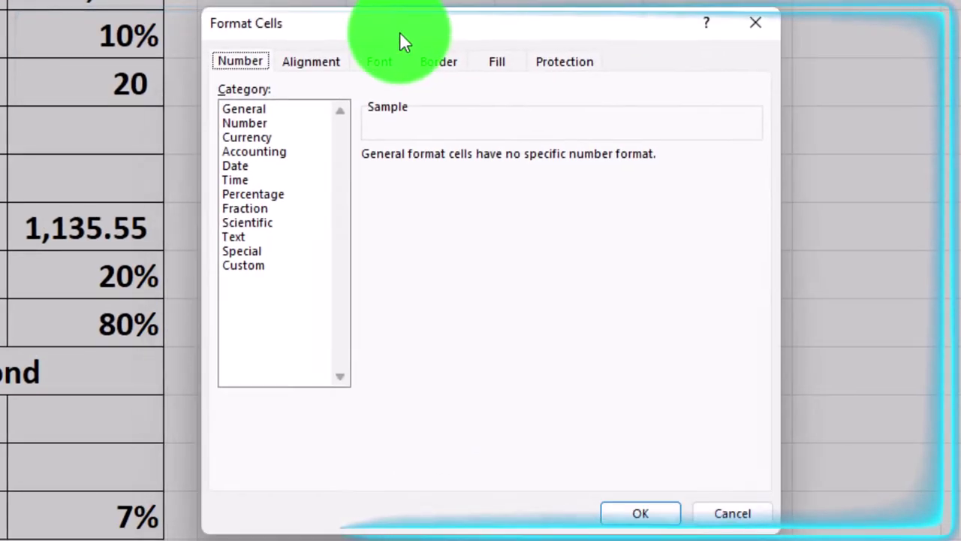
{"action": "left_click", "coordinate": [266, 138]}
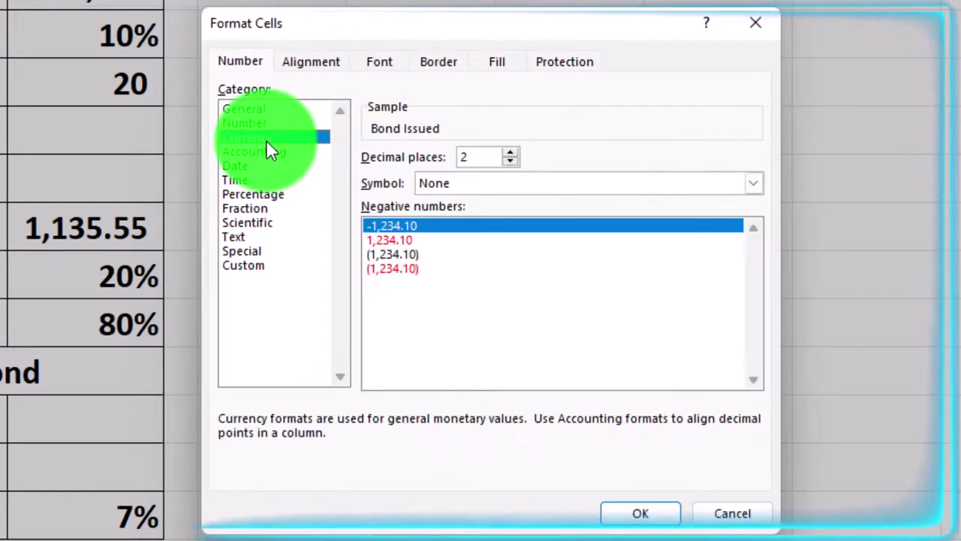
{"action": "left_click", "coordinate": [393, 270]}
{"action": "left_click", "coordinate": [498, 185]}
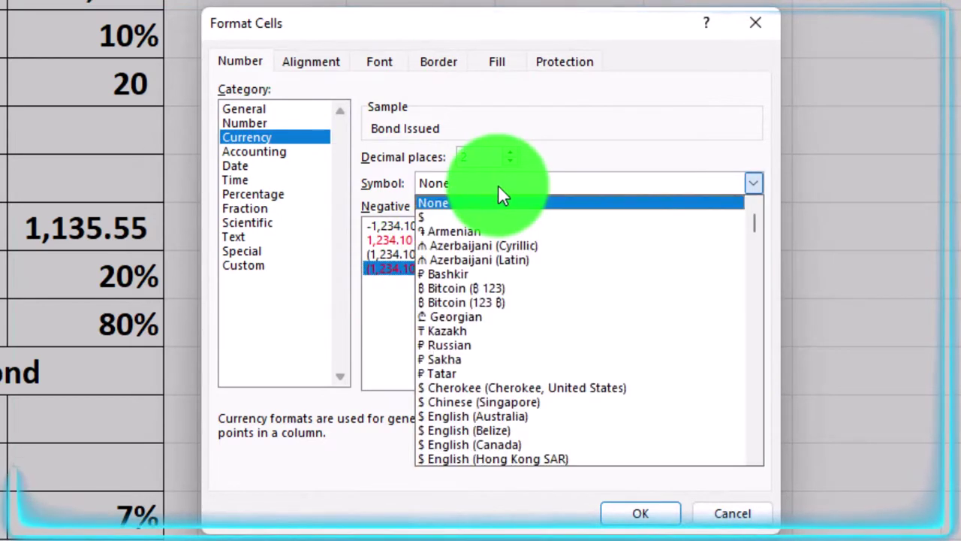
{"action": "left_click", "coordinate": [479, 197]}
{"action": "left_click", "coordinate": [508, 161]}
{"action": "left_click", "coordinate": [508, 161]}
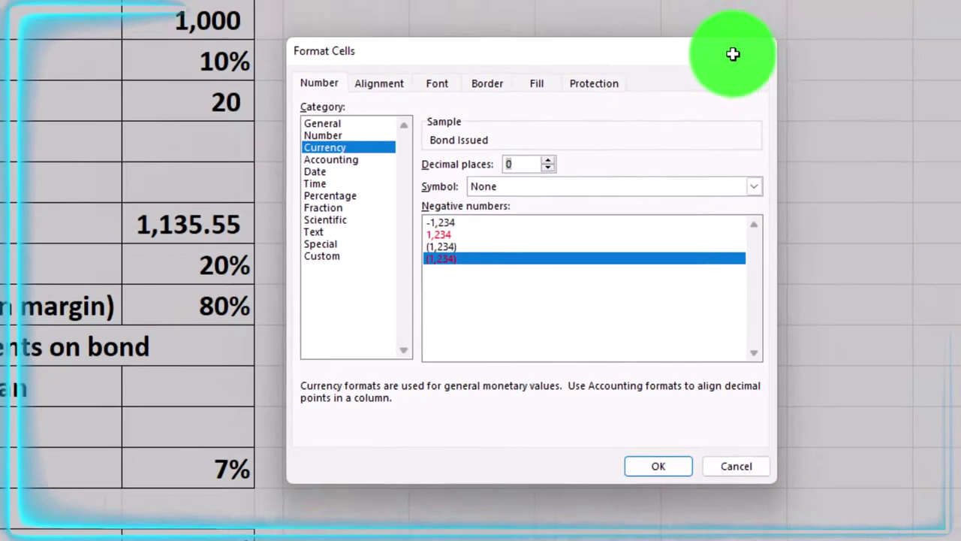
{"action": "key", "text": "Return"}
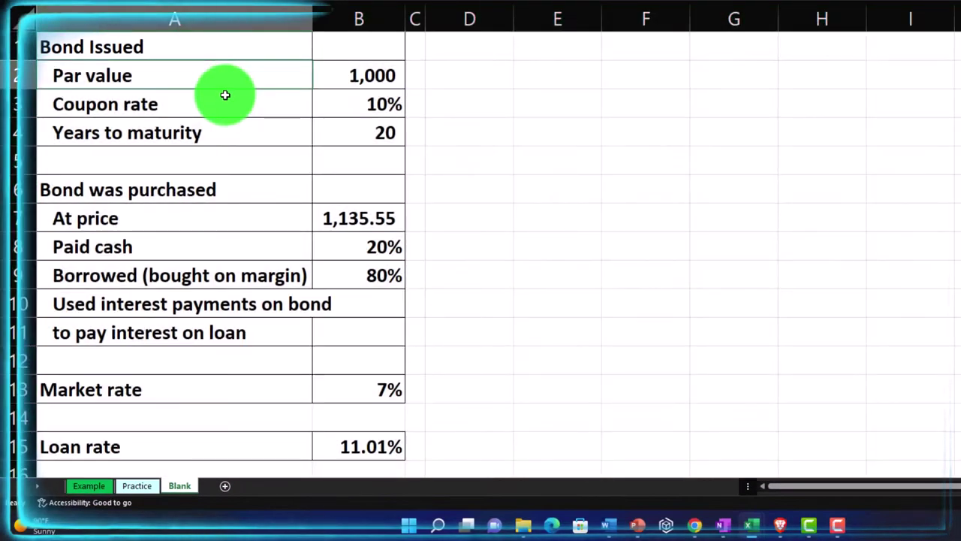
Examine the bond's par value, coupon rate, years to maturity, purchase price and the market rate in columns A and B
{"action": "key", "text": "Down"}
{"action": "key", "text": "Right"}
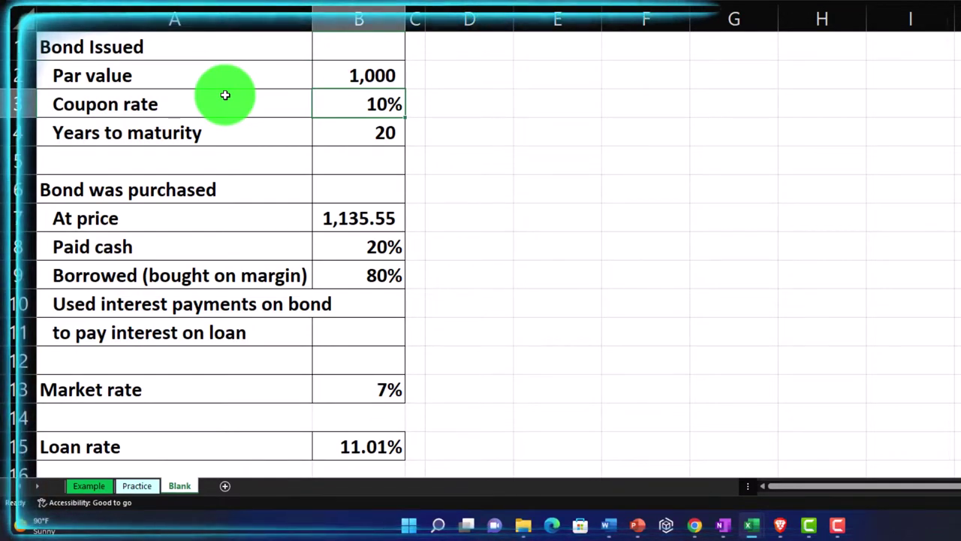
{"action": "left_click", "coordinate": [415, 20]}
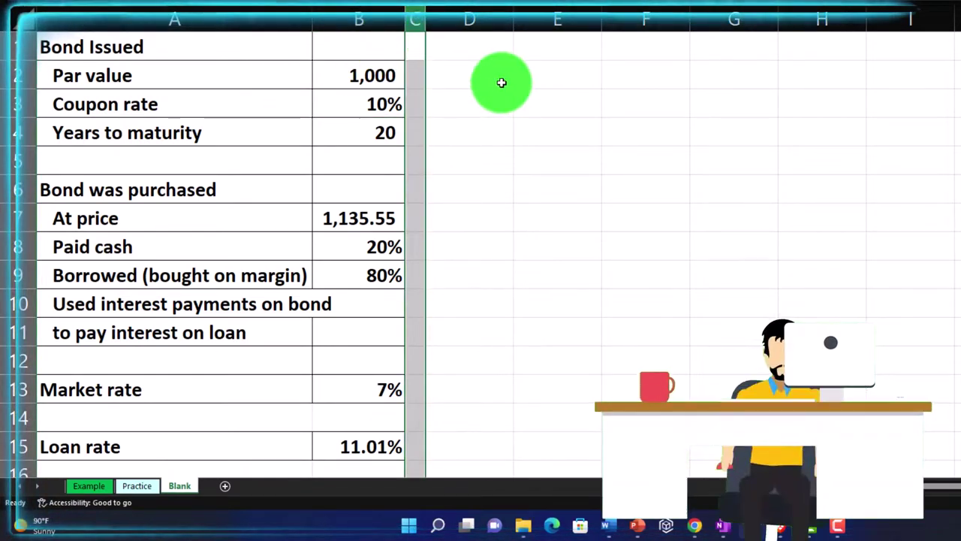
{"action": "key", "text": "ctrl+Home"}
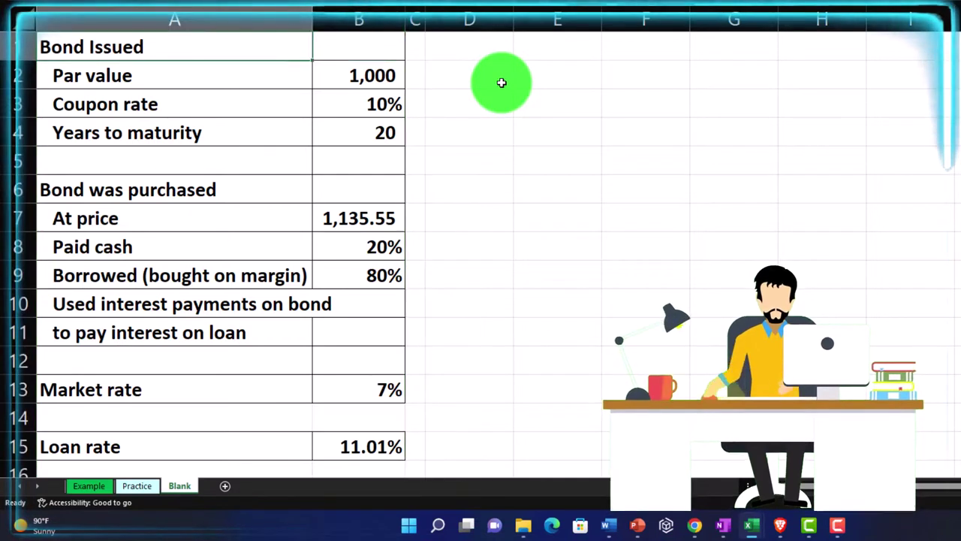
{"action": "key", "text": "Down"}
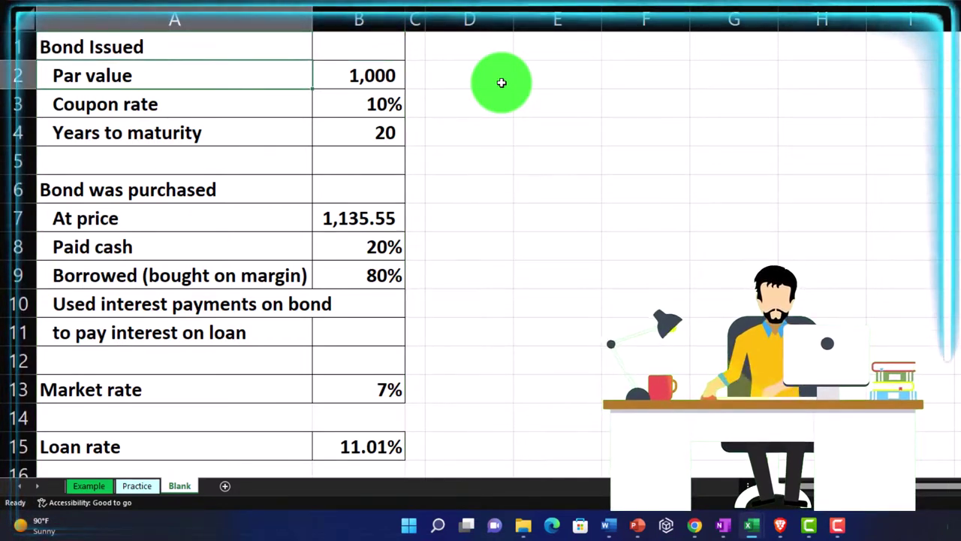
{"action": "key", "text": "Right"}
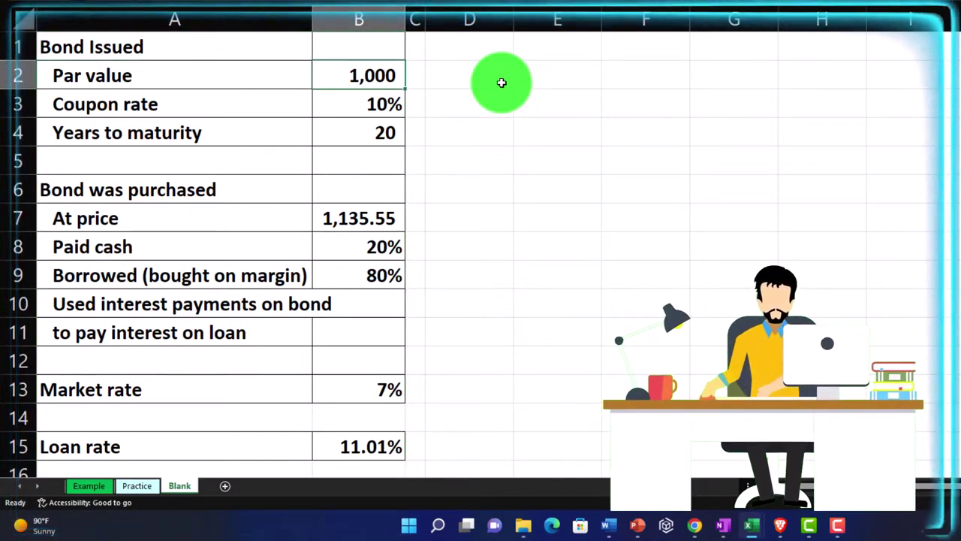
{"action": "key", "text": "Down"}
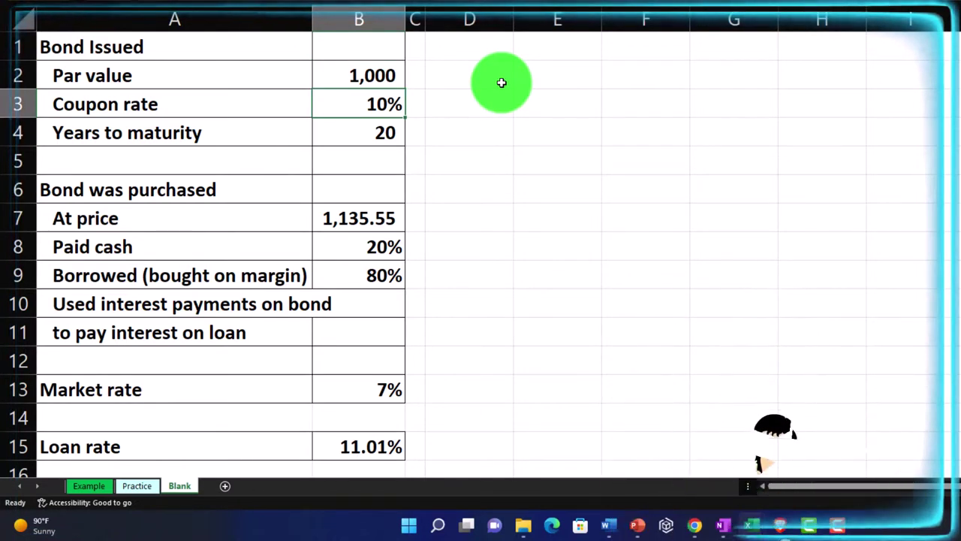
{"action": "key", "text": "Down"}
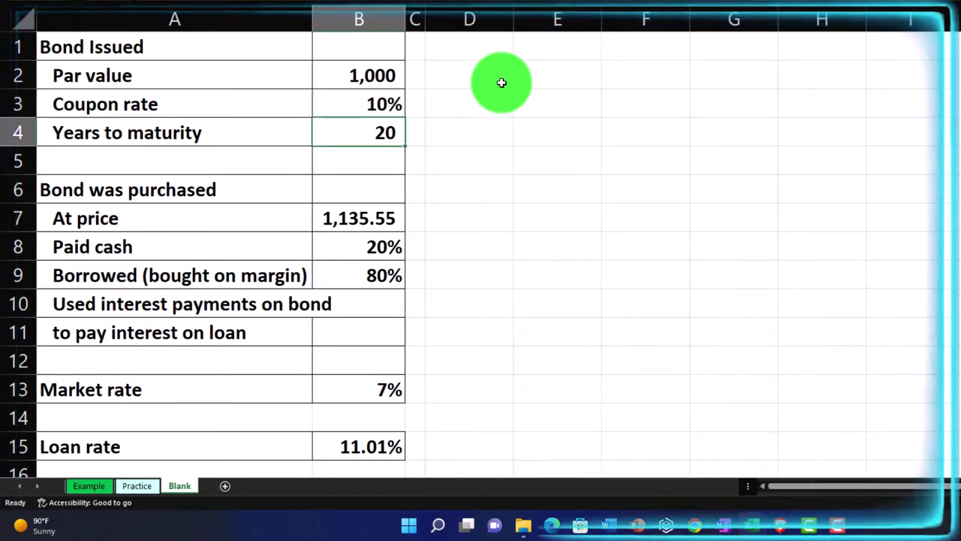
{"action": "key", "text": "Left"}
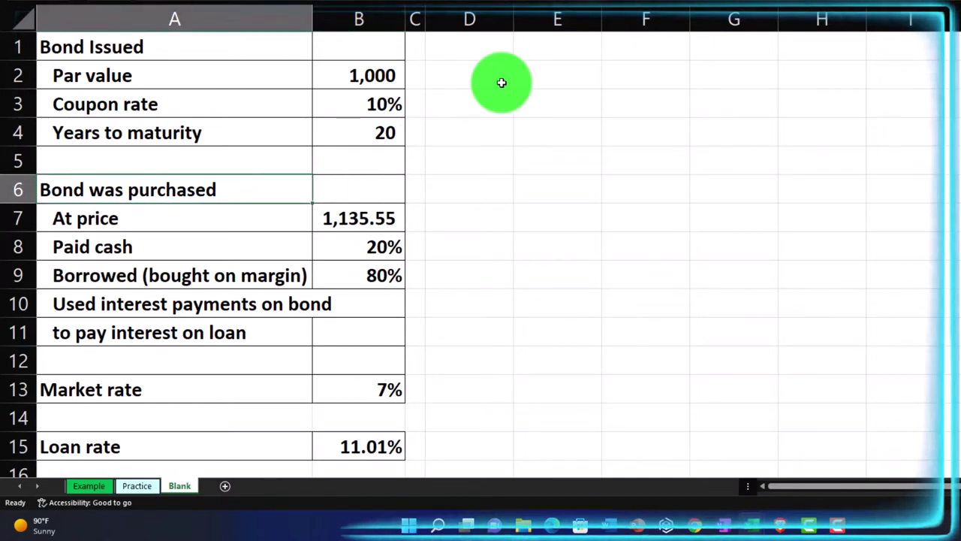
{"action": "key", "text": "Down"}
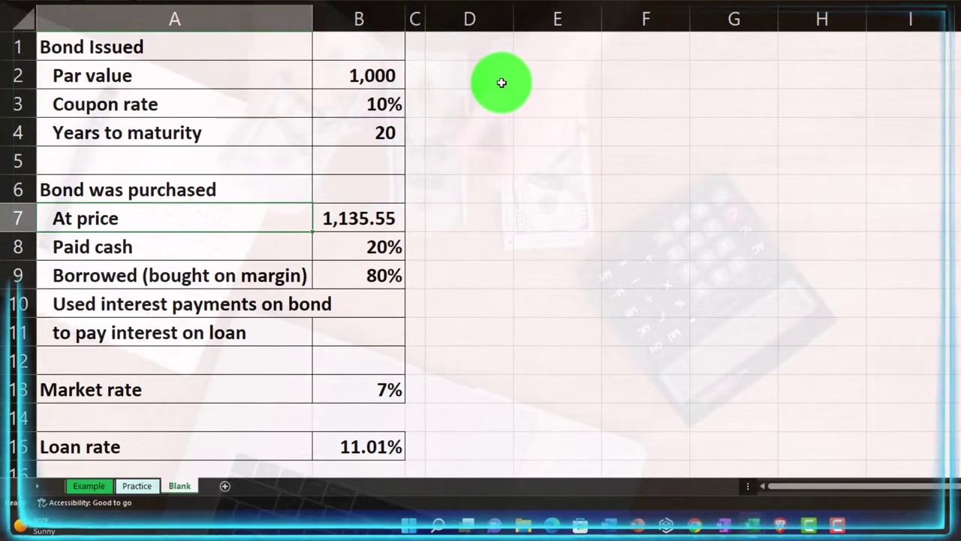
{"action": "key", "text": "Down"}
{"action": "key", "text": "Right"}
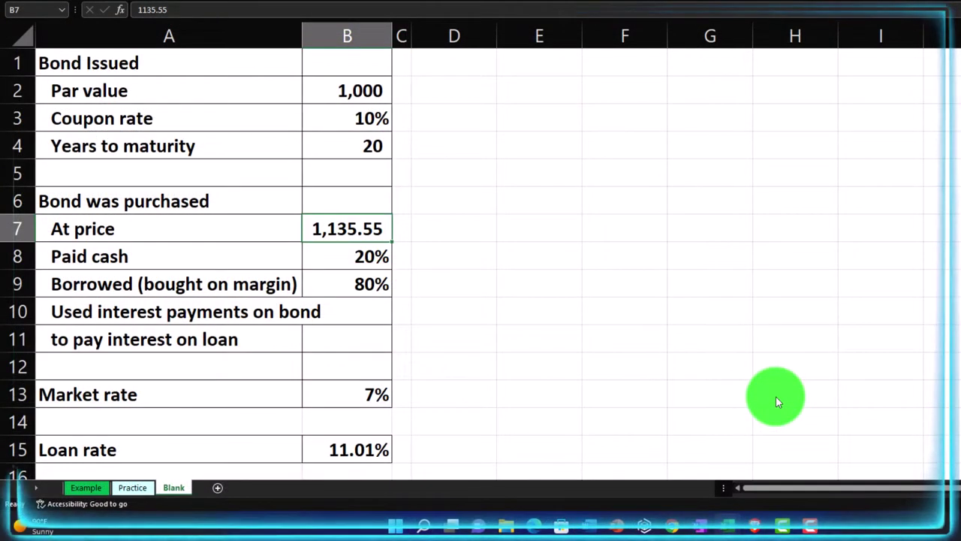
{"action": "left_click", "coordinate": [185, 396]}
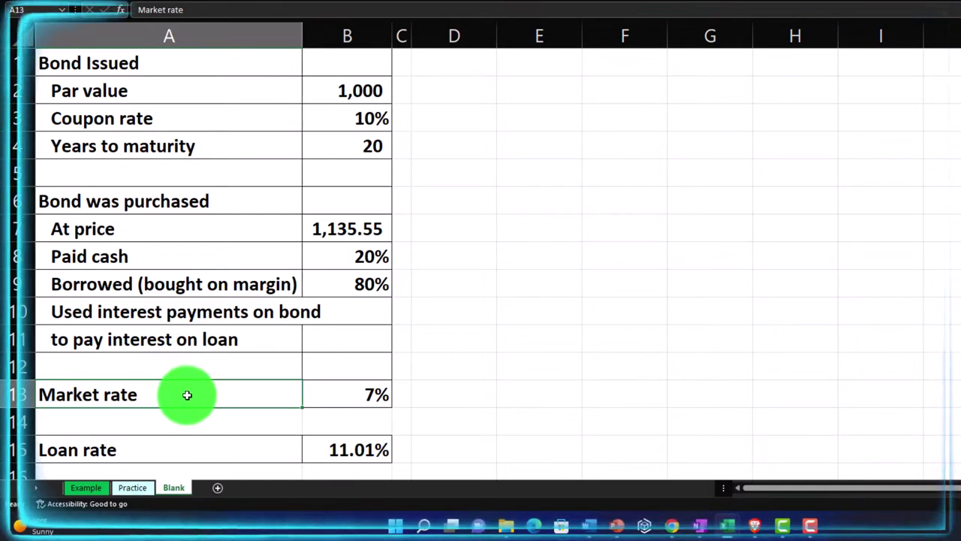
Widen column D to make room for the labels of a calculation table starting in D1
{"action": "left_click", "coordinate": [476, 334]}
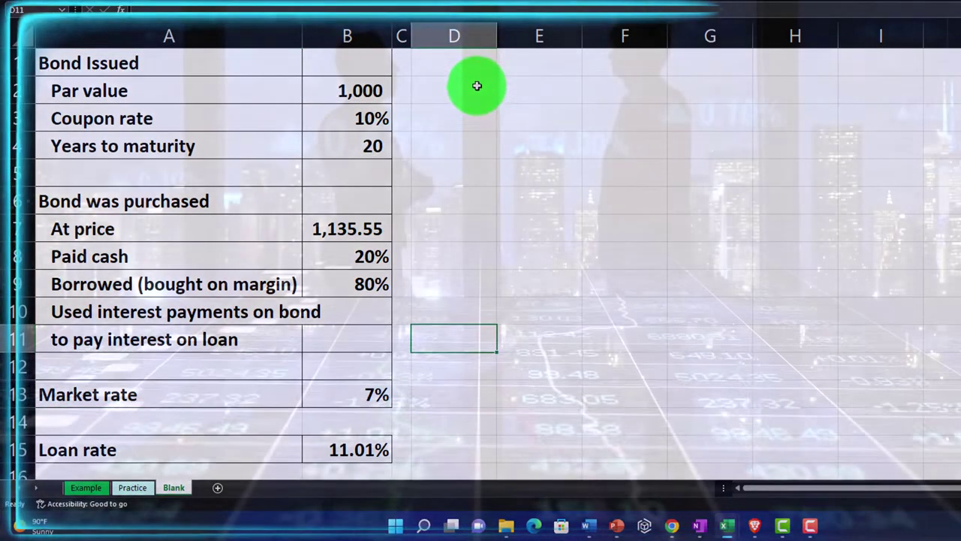
{"action": "left_click", "coordinate": [473, 68]}
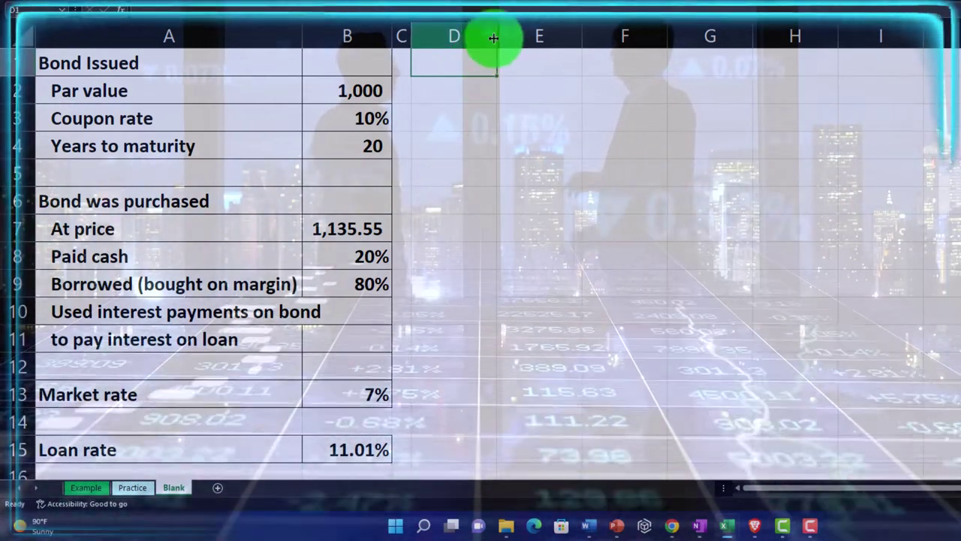
{"action": "left_click_drag", "start_coordinate": [496, 36], "coordinate": [560, 35]}
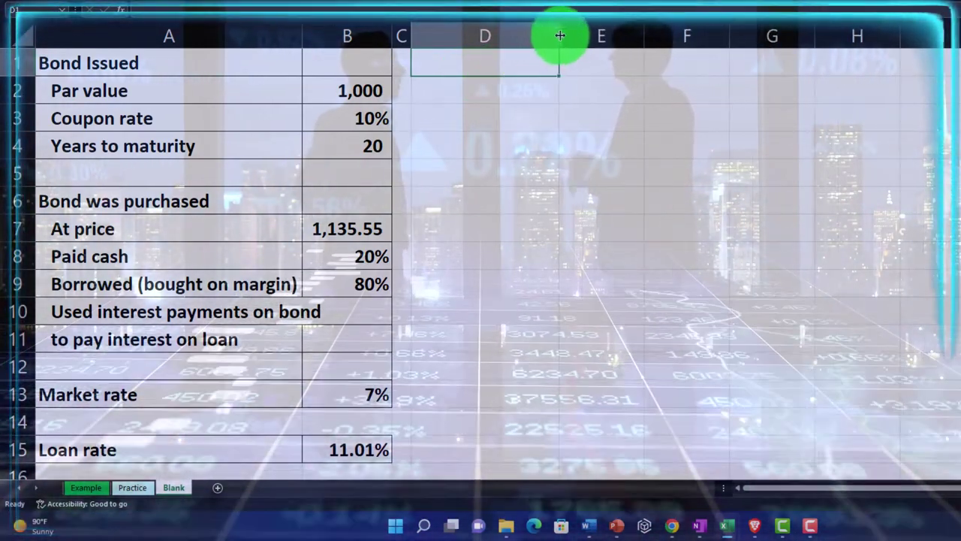
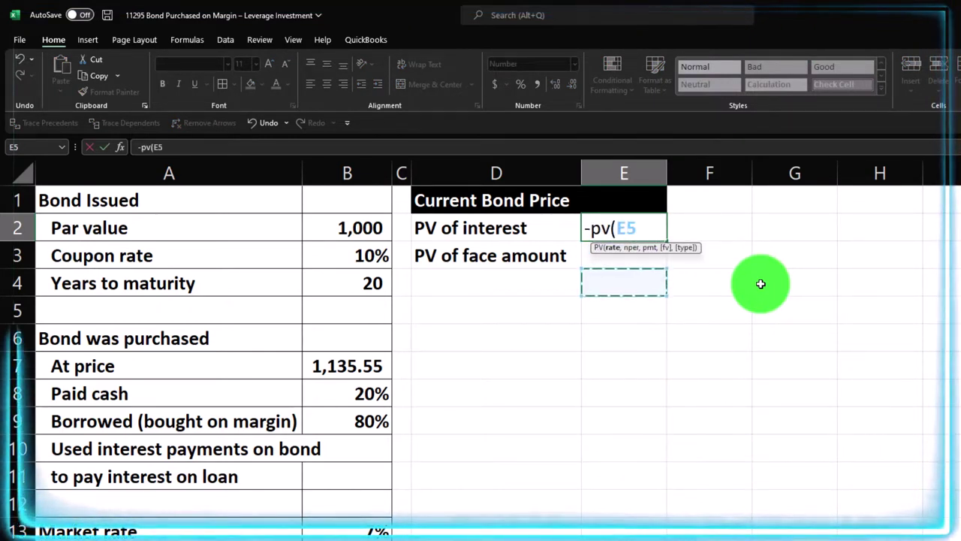
In the PV of interest formula in E2, use market rate B13 as the rate and years to maturity B4 as the number of periods
{"action": "key", "text": "Down"}
{"action": "key", "text": "Down"}
{"action": "key", "text": "Down"}
{"action": "key", "text": "Down"}
{"action": "key", "text": "Down"}
{"action": "key", "text": "Down"}
{"action": "key", "text": "Down"}
{"action": "key", "text": "Left"}
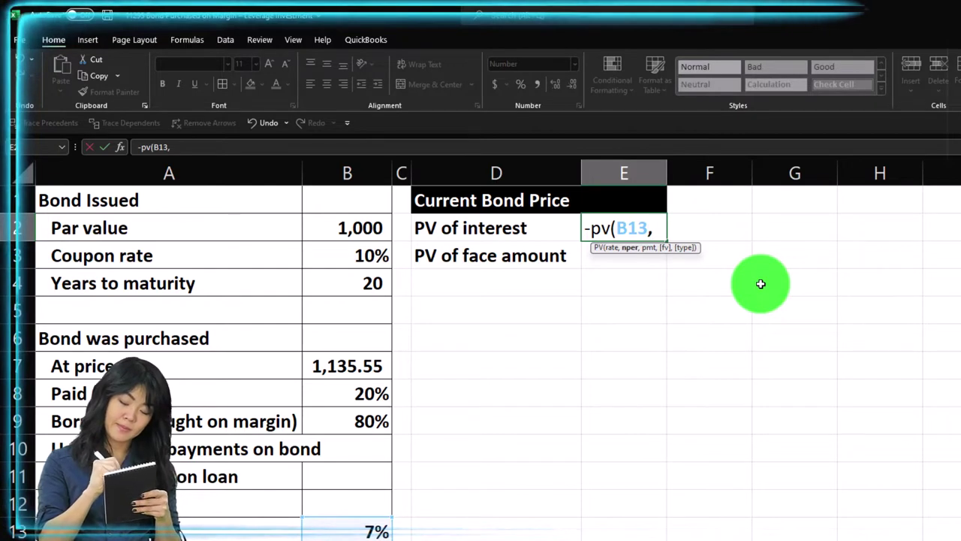
{"action": "key", "text": "Left"}
{"action": "key", "text": "Left"}
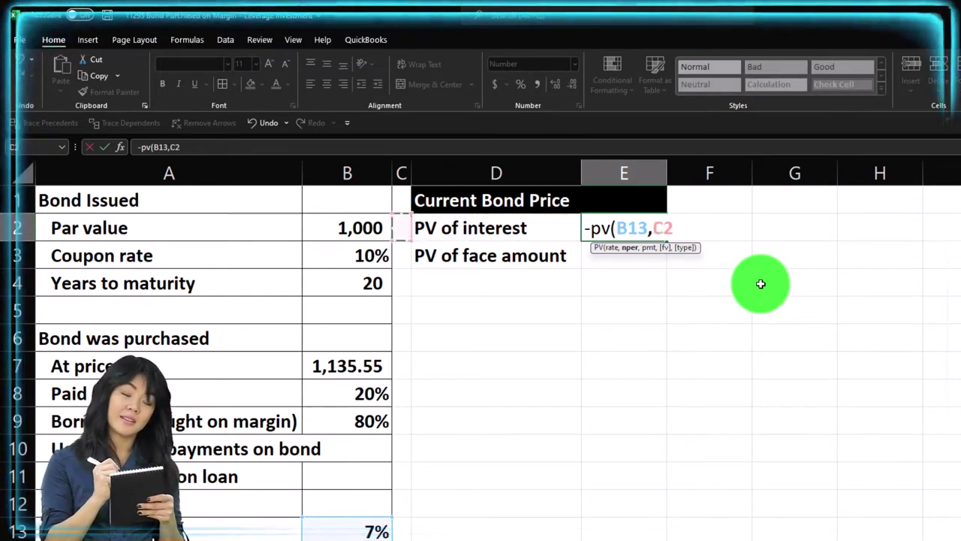
{"action": "key", "text": "Left"}
{"action": "key", "text": "Down"}
{"action": "key", "text": "Down"}
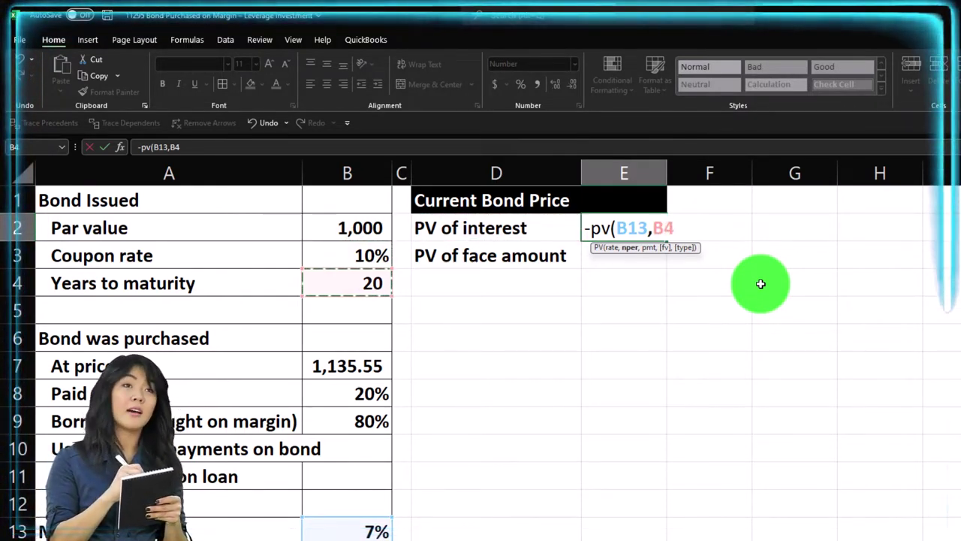
Complete the E2 formula with par value times coupon rate, B2*B3, as the payment
{"action": "type", "text": ",B2*"}
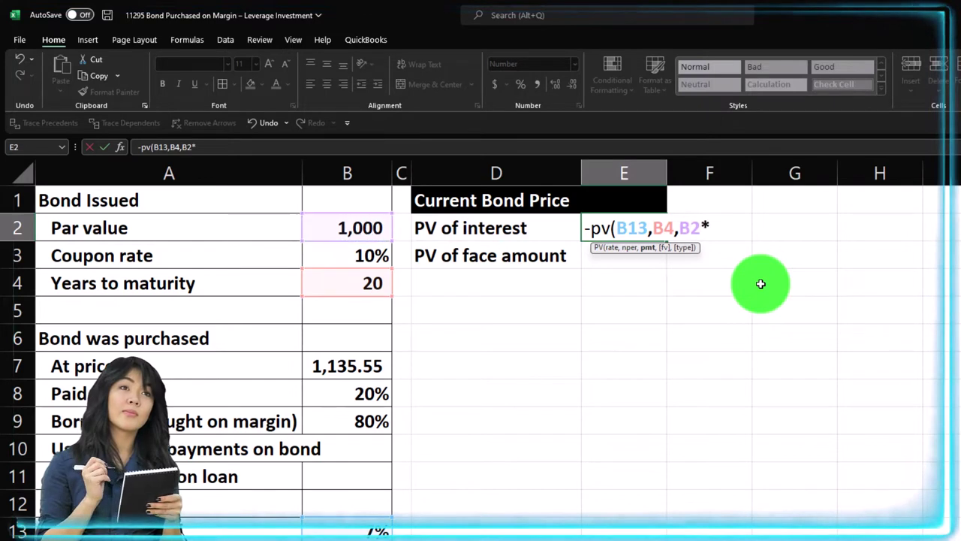
{"action": "key", "text": "Left"}
{"action": "key", "text": "Left"}
{"action": "key", "text": "Left"}
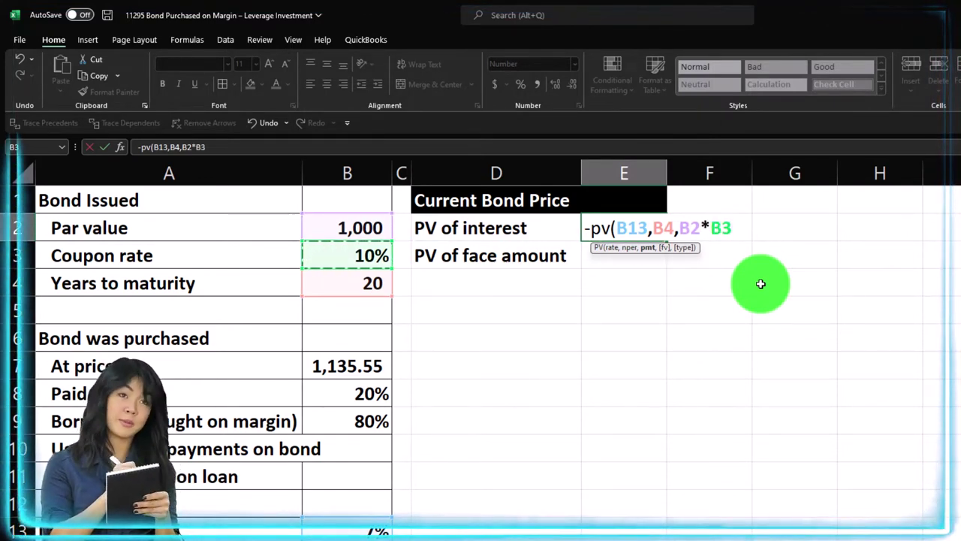
{"action": "key", "text": "Return"}
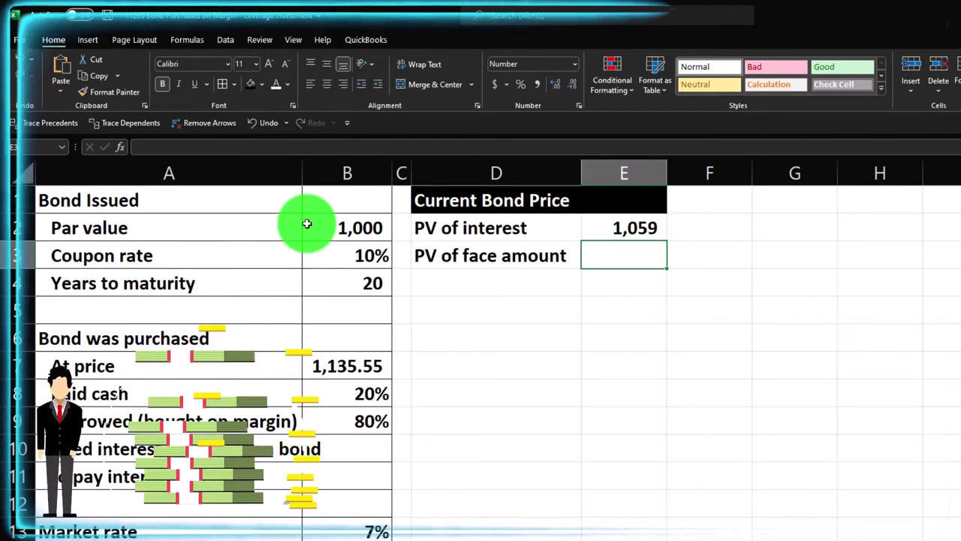
Start the PV of face amount formula in E3 as a negative PV function, using market rate B13 as the rate
{"action": "type", "text": "-pv("}
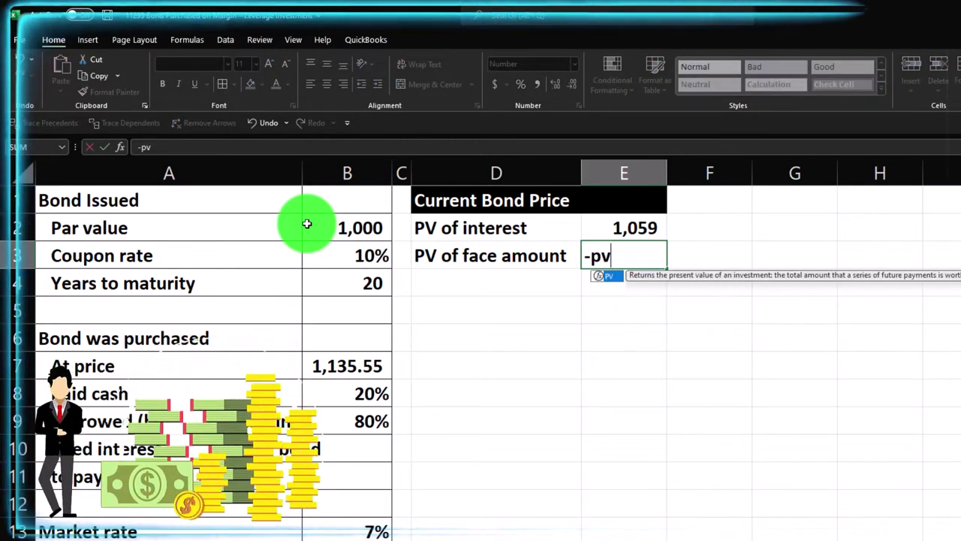
{"action": "key", "text": "Down"}
{"action": "key", "text": "Down"}
{"action": "key", "text": "Down"}
{"action": "key", "text": "Down"}
{"action": "key", "text": "Down"}
{"action": "key", "text": "Down"}
{"action": "key", "text": "Down"}
{"action": "key", "text": "Down"}
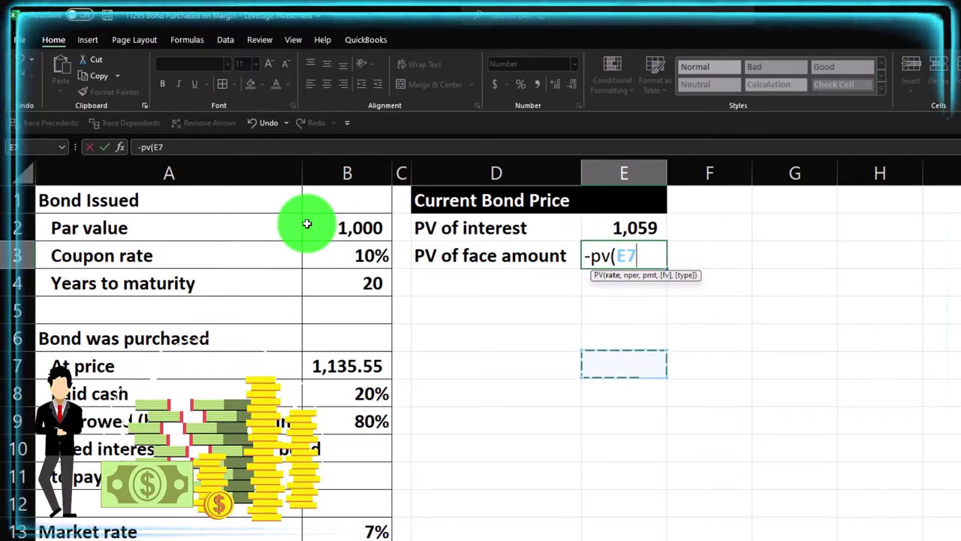
{"action": "key", "text": "Left"}
{"action": "key", "text": "Left"}
{"action": "key", "text": "Left"}
{"action": "key", "text": "Down"}
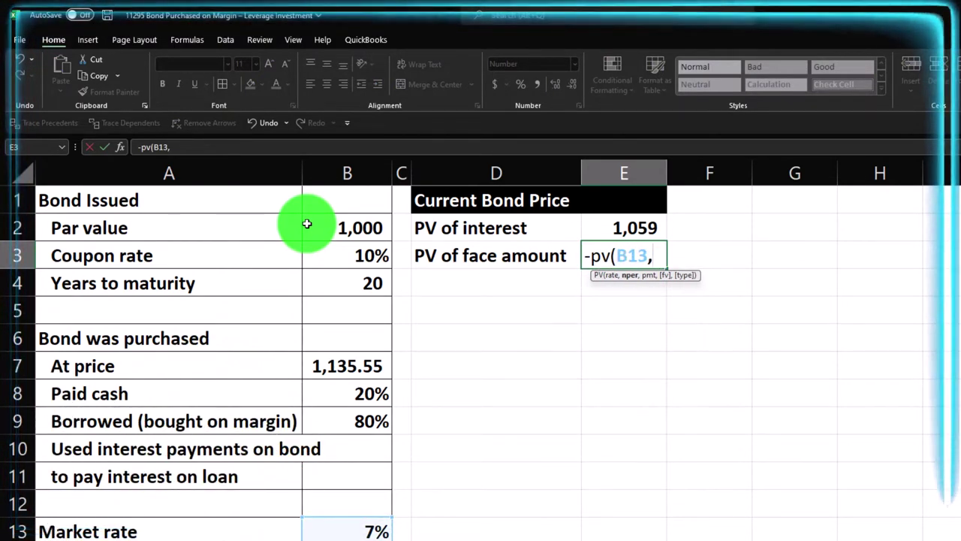
Complete the E3 formula with years to maturity B4 as the periods, an empty payment and par value B2 as the future value
{"action": "type", "text": ","}
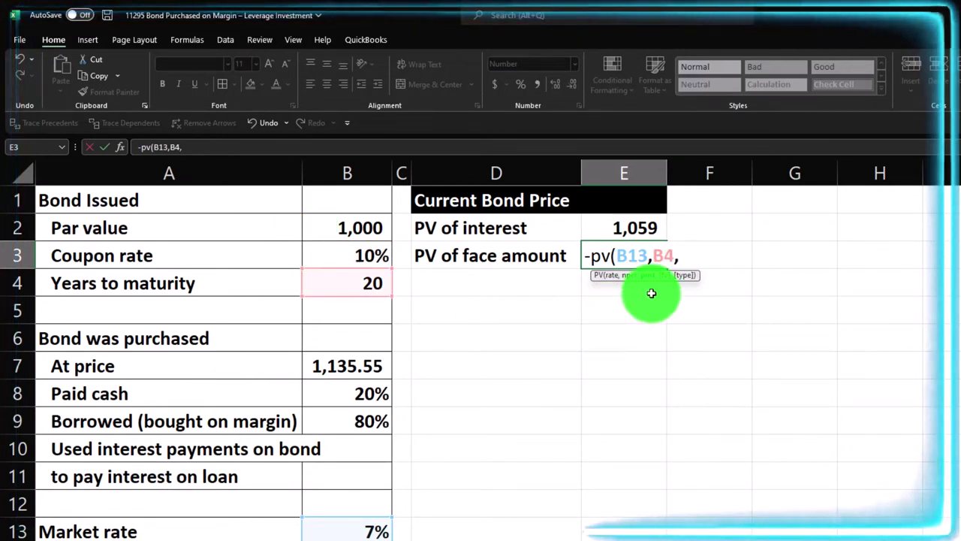
{"action": "type", "text": ","}
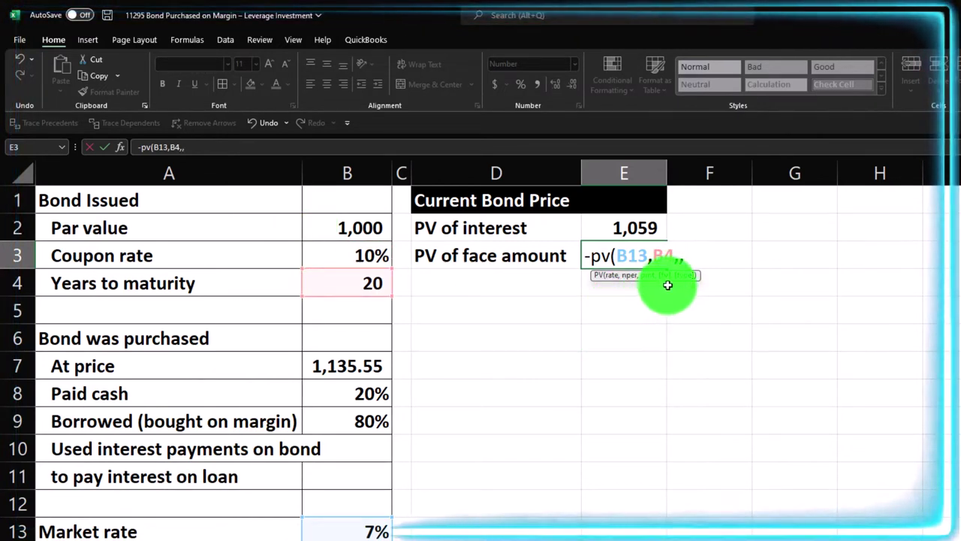
{"action": "left_click", "coordinate": [368, 218]}
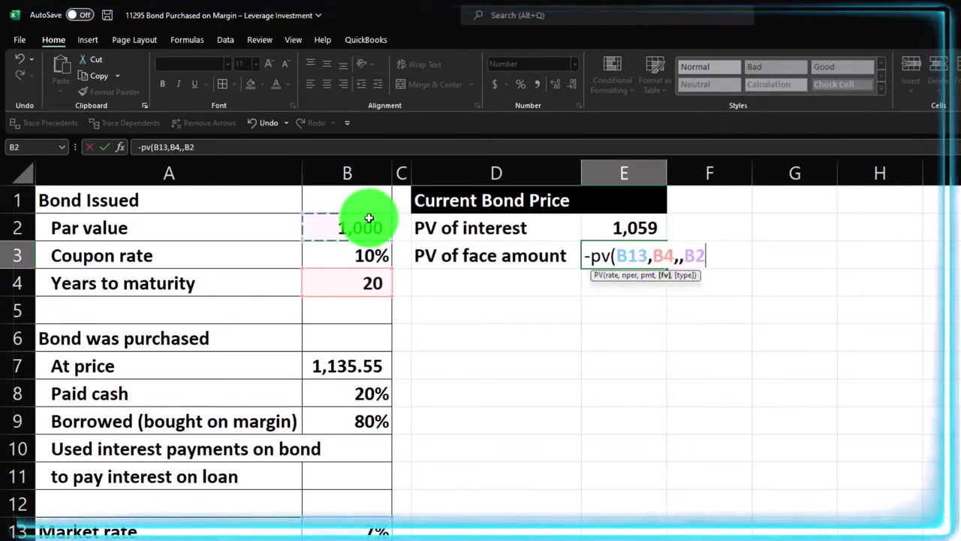
{"action": "key", "text": "Return"}
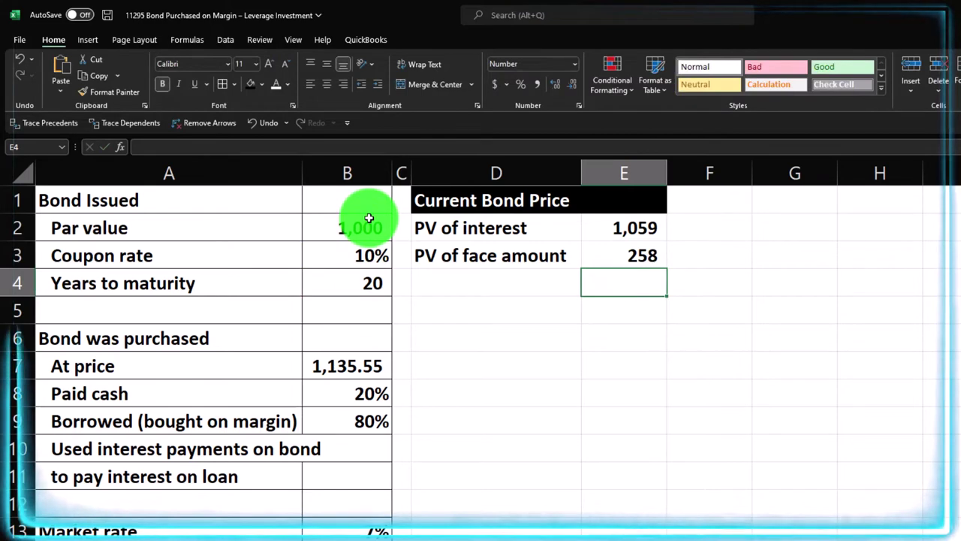
Label D4 "Sales price" and sum the two present values, E2:E3, in E4
{"action": "key", "text": "Left"}
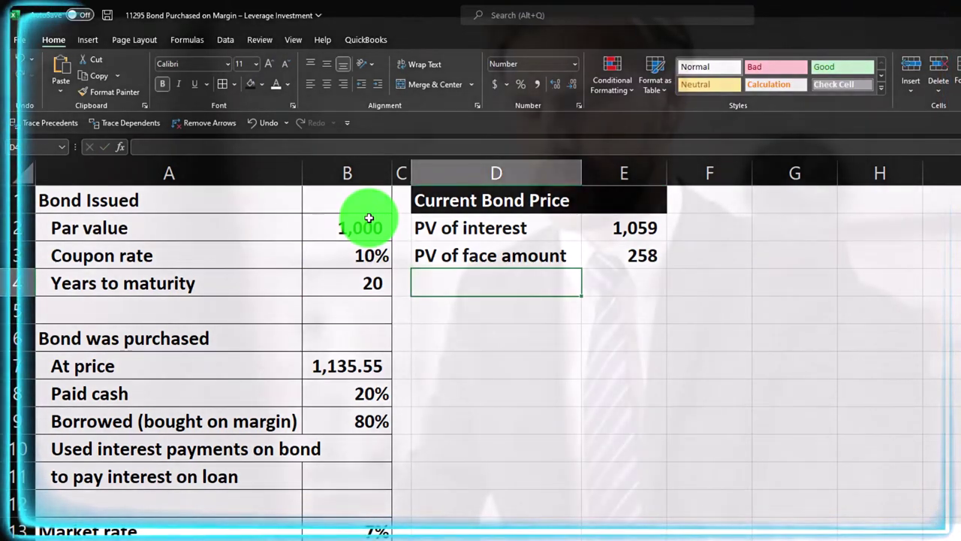
{"action": "type", "text": "Sales price"}
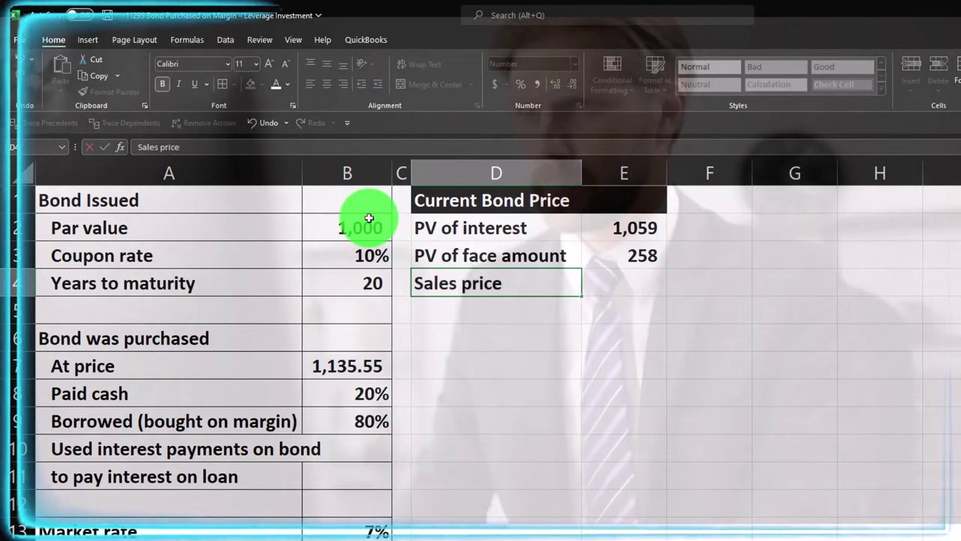
{"action": "key", "text": "Tab"}
{"action": "type", "text": "=su"}
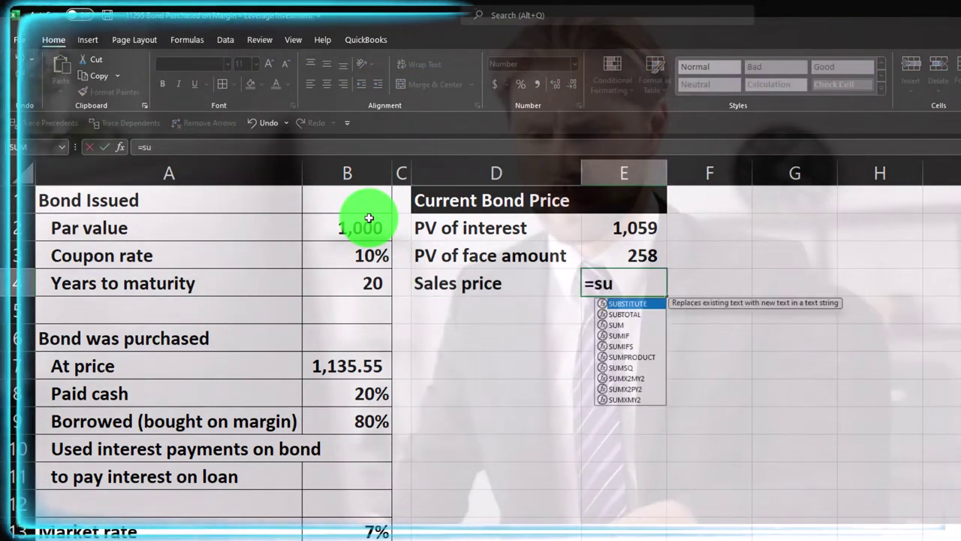
{"action": "type", "text": "m("}
{"action": "key", "text": "Up"}
{"action": "key", "text": "shift+Up"}
{"action": "key", "text": "Return"}
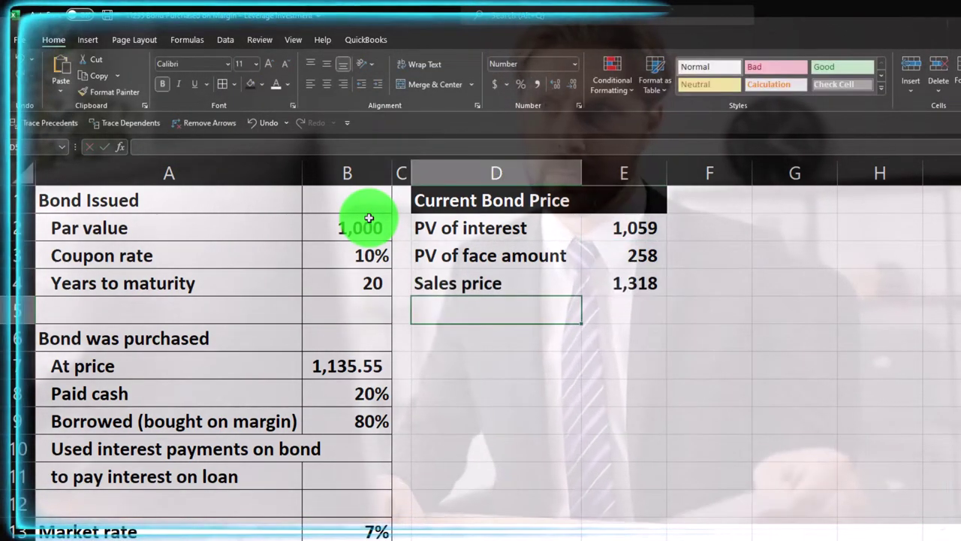
Show the amounts in E2:E4 with two decimal places and underline the PV of face amount in E3
{"action": "left_click_drag", "start_coordinate": [635, 230], "coordinate": [629, 275]}
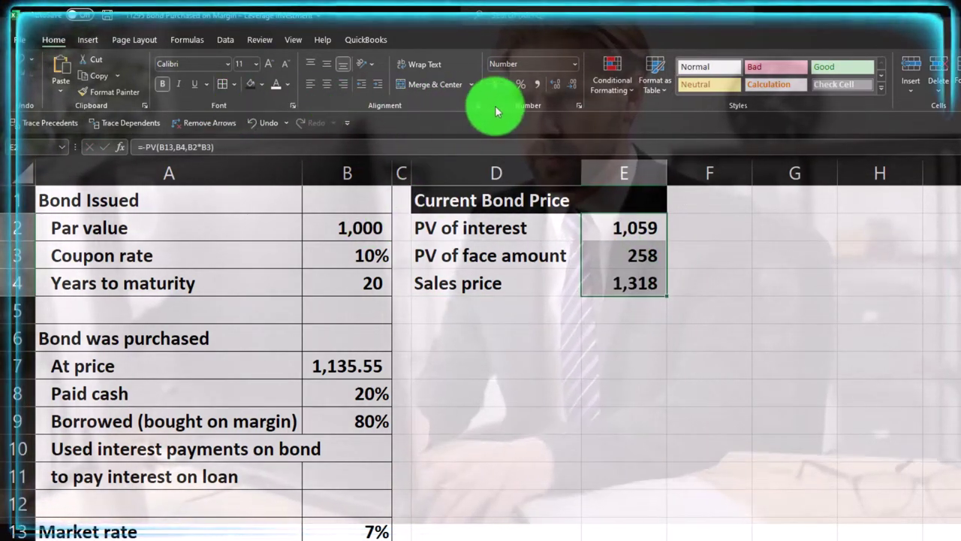
{"action": "left_click", "coordinate": [562, 91]}
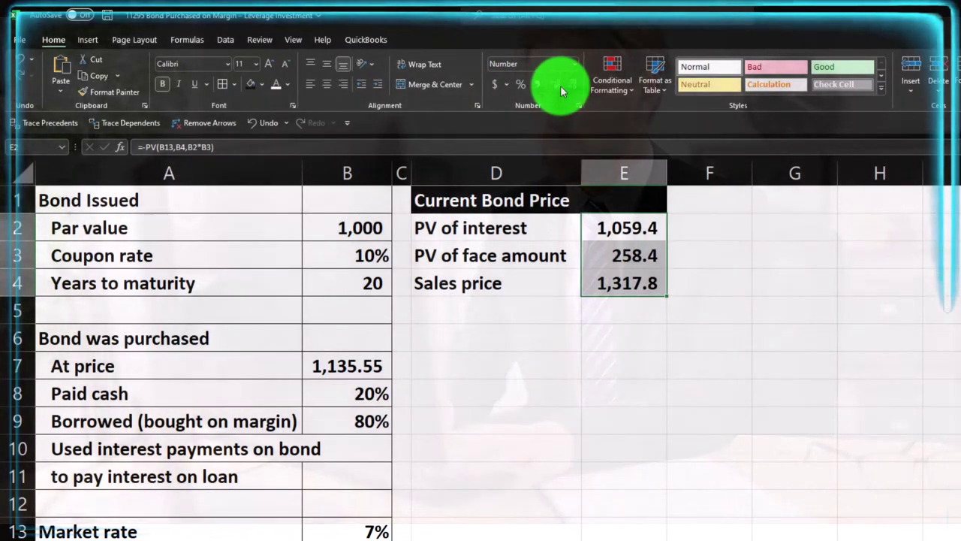
{"action": "left_click", "coordinate": [561, 87]}
{"action": "left_click", "coordinate": [608, 249]}
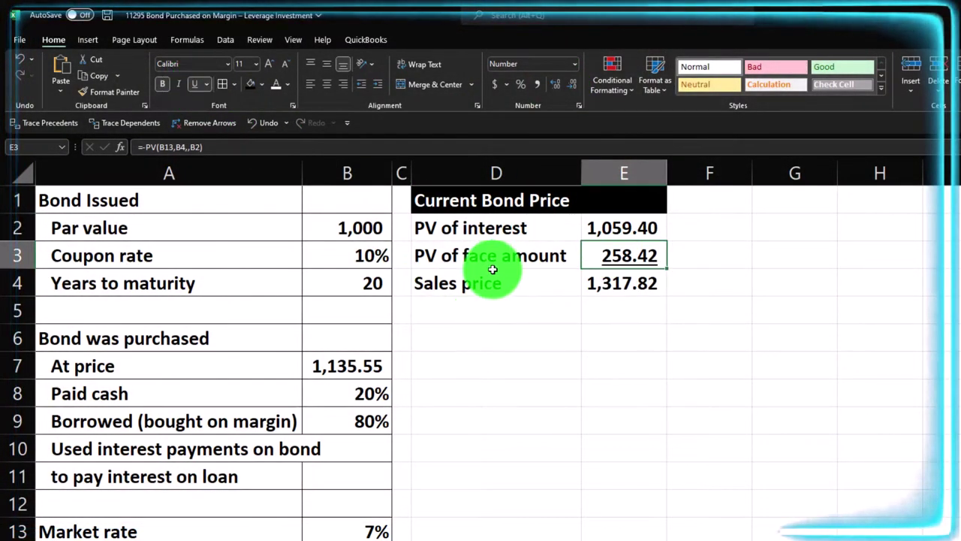
Fill the bond price table body, D2:E4, with a custom light blue color
{"action": "left_click_drag", "start_coordinate": [485, 228], "coordinate": [590, 275]}
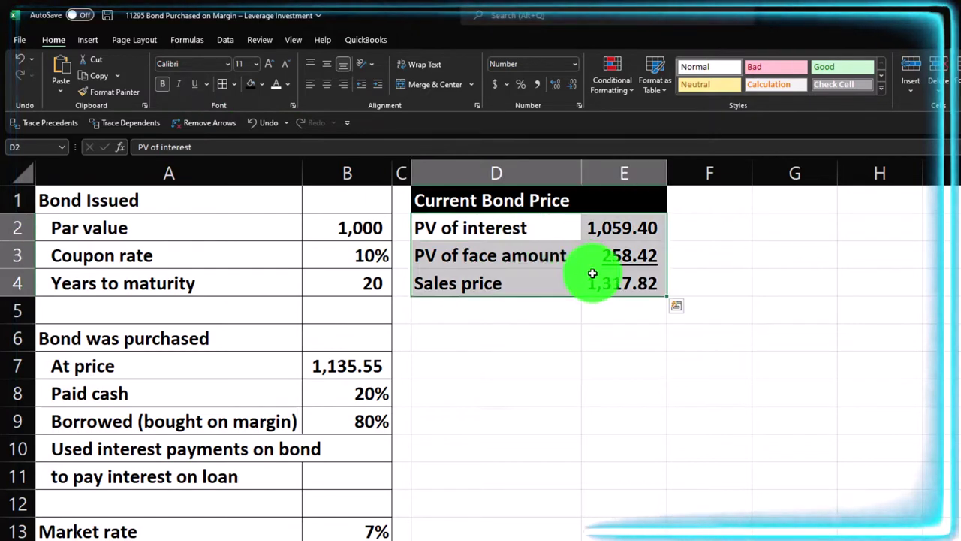
{"action": "left_click", "coordinate": [263, 84]}
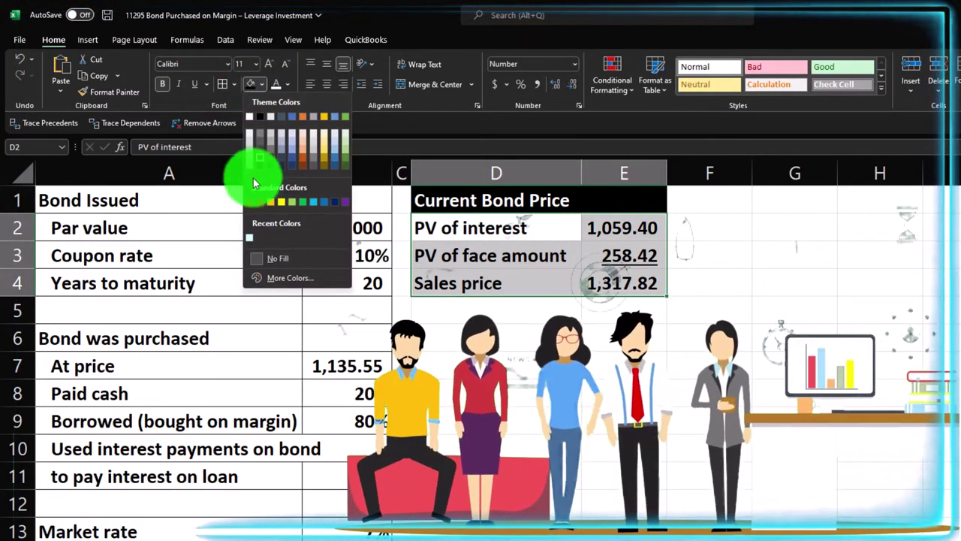
{"action": "left_click", "coordinate": [296, 283]}
{"action": "left_click_drag", "start_coordinate": [637, 306], "coordinate": [739, 280]}
{"action": "left_click", "coordinate": [749, 367]}
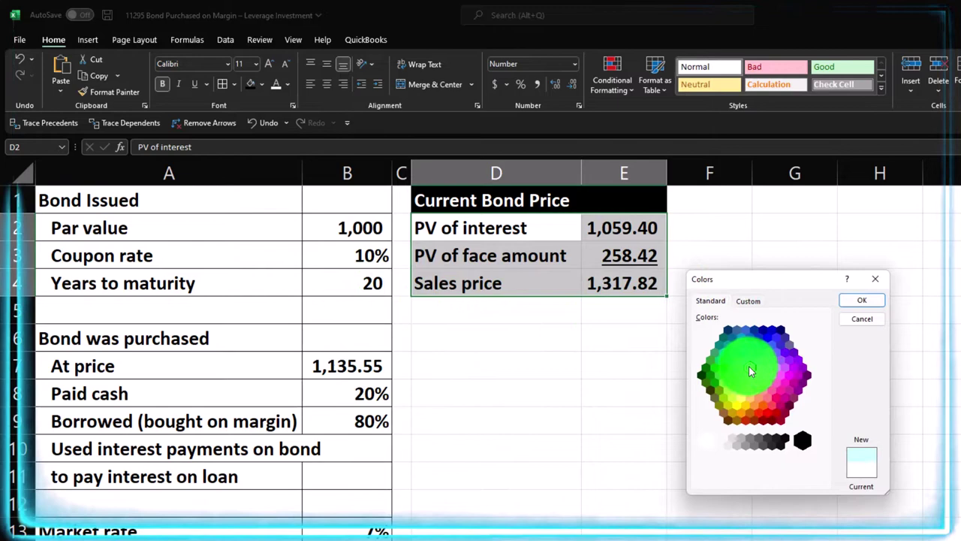
{"action": "left_click", "coordinate": [847, 308]}
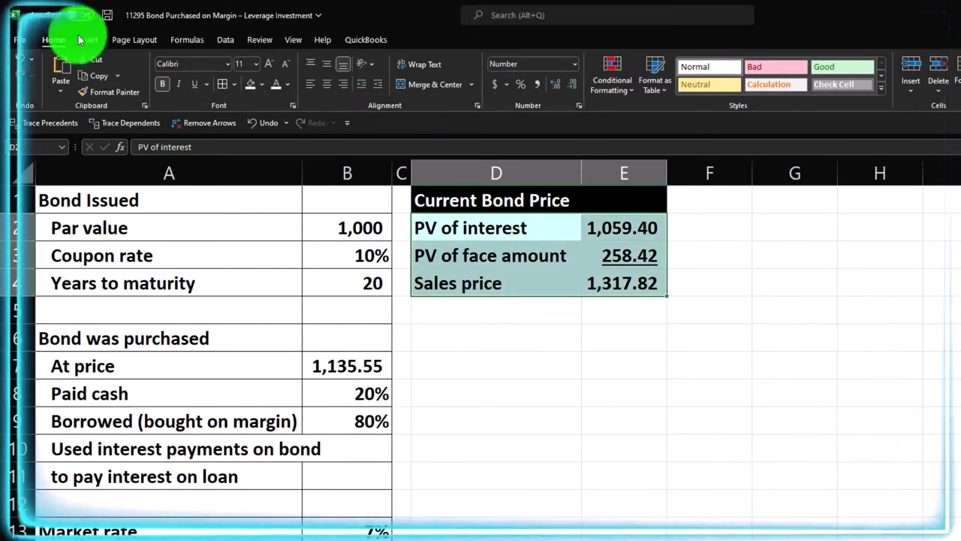
Apply all borders to the bond price table body, D2:E4
{"action": "left_click", "coordinate": [233, 85]}
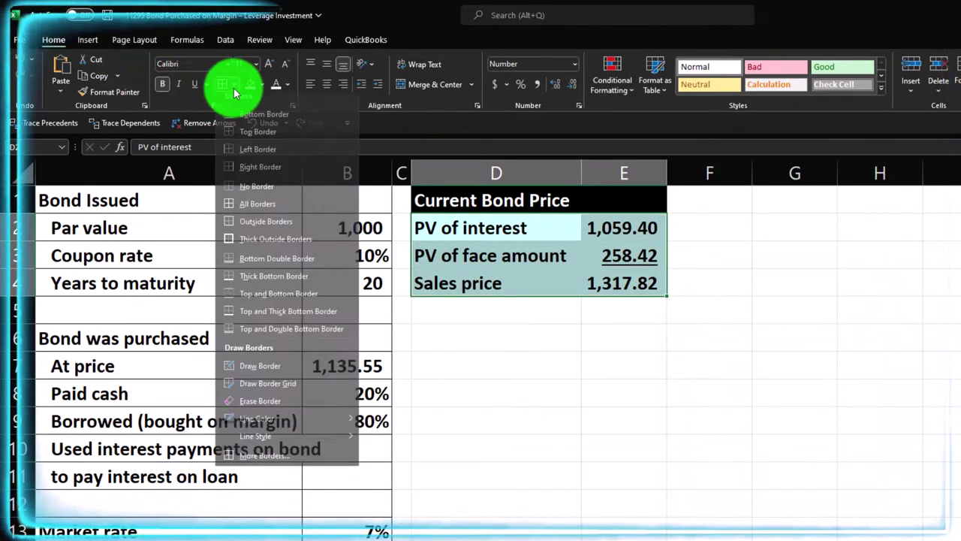
{"action": "left_click", "coordinate": [248, 209]}
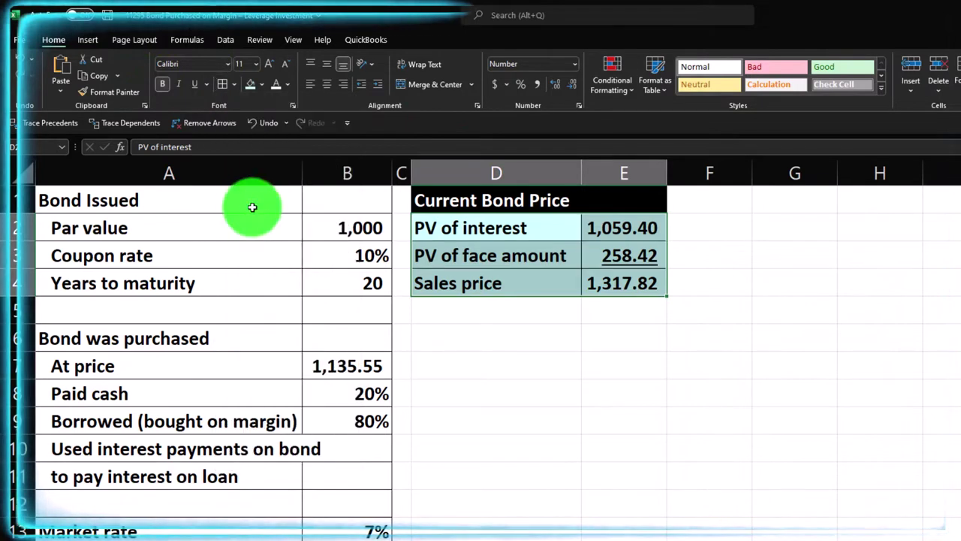
{"action": "left_click", "coordinate": [596, 334]}
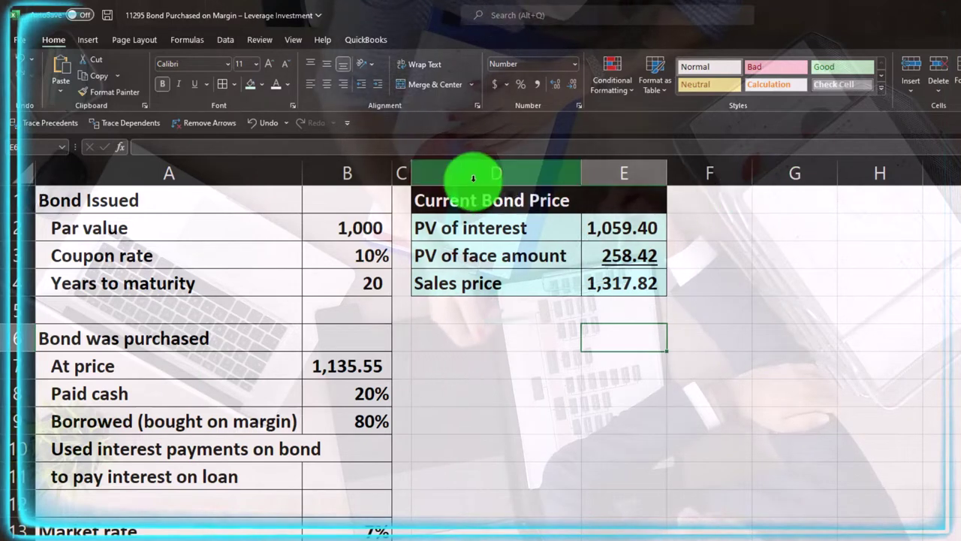
Copy the formatting and narrow width of column C to column G with the Format Painter
{"action": "left_click", "coordinate": [402, 171]}
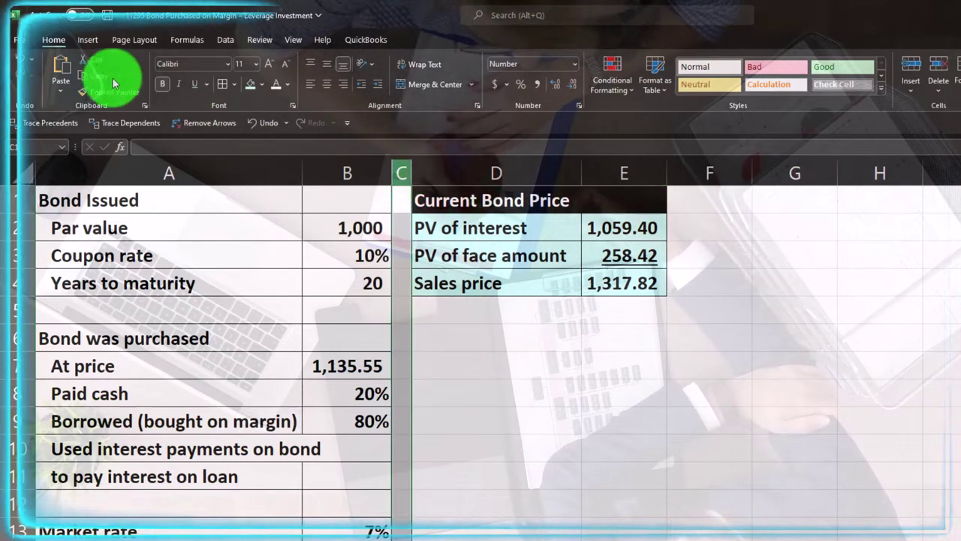
{"action": "left_click", "coordinate": [90, 97]}
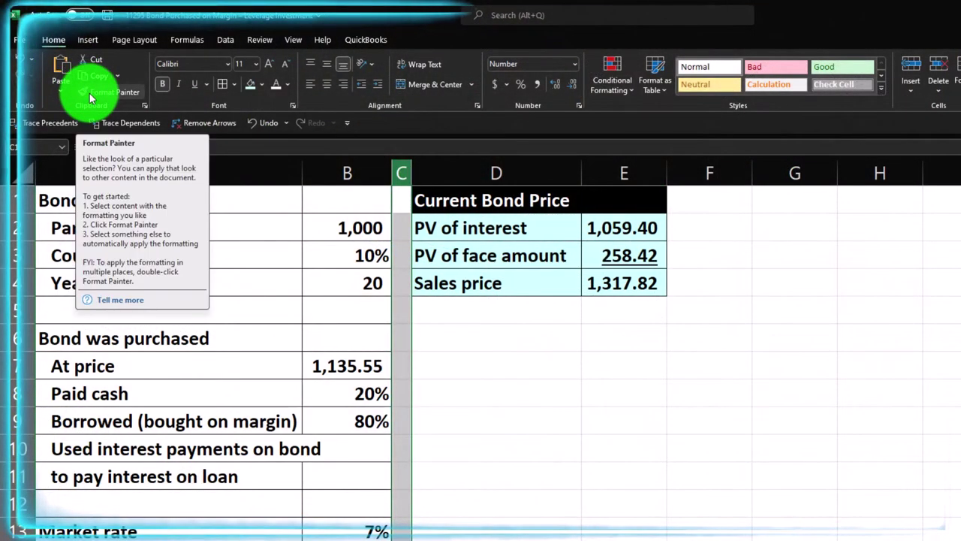
{"action": "left_click", "coordinate": [802, 169]}
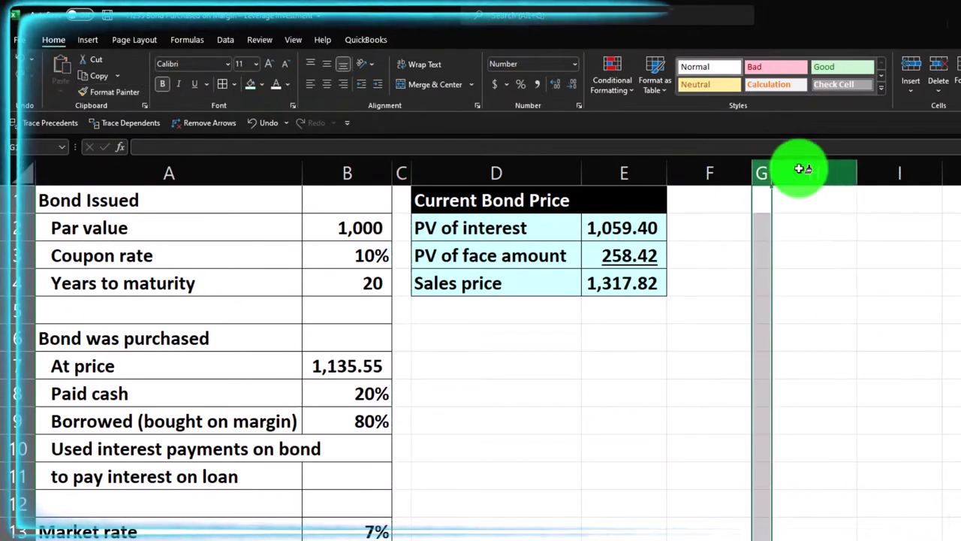
Enter the header "Loan" in H1 and format H1:I1 with a black fill and white text
{"action": "left_click", "coordinate": [805, 196]}
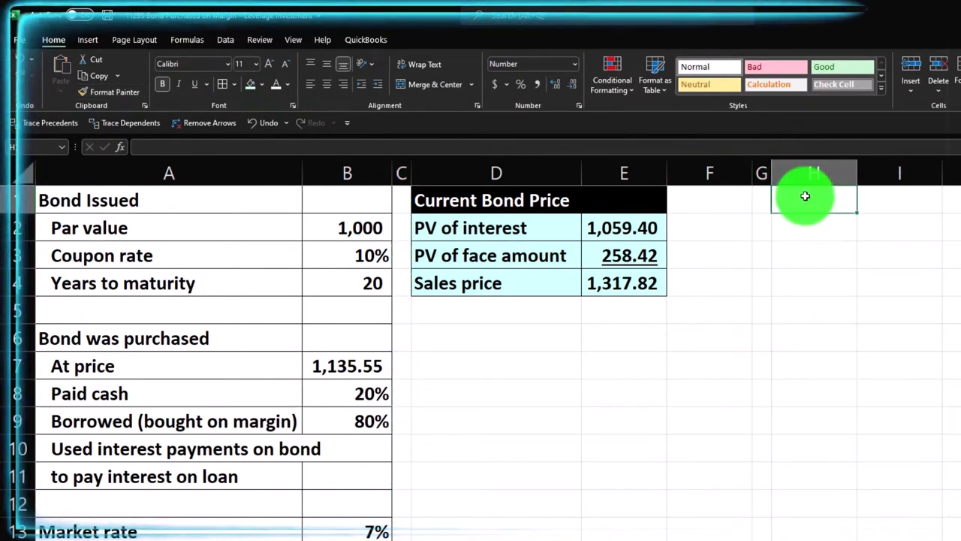
{"action": "type", "text": "LOa"}
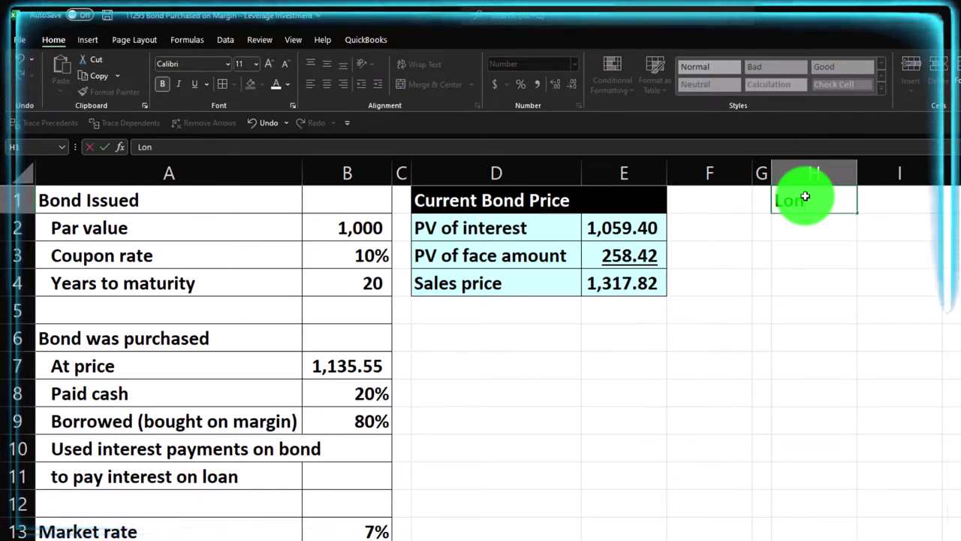
{"action": "key", "text": "Return"}
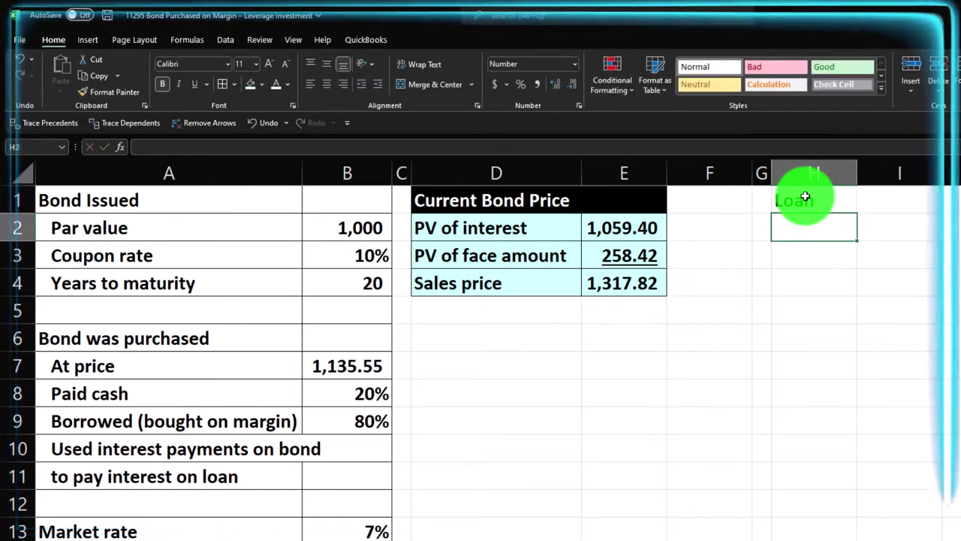
{"action": "left_click_drag", "start_coordinate": [805, 199], "coordinate": [869, 204]}
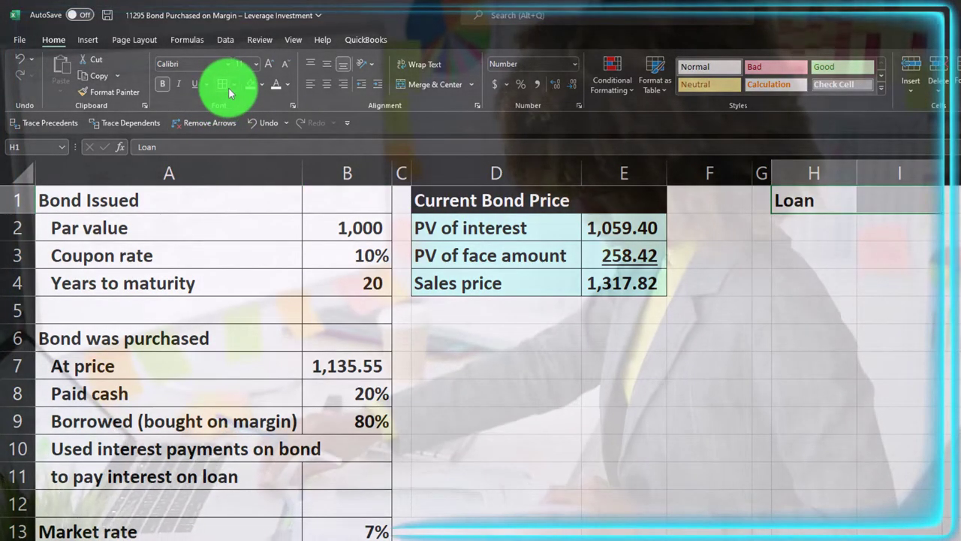
{"action": "left_click", "coordinate": [261, 84]}
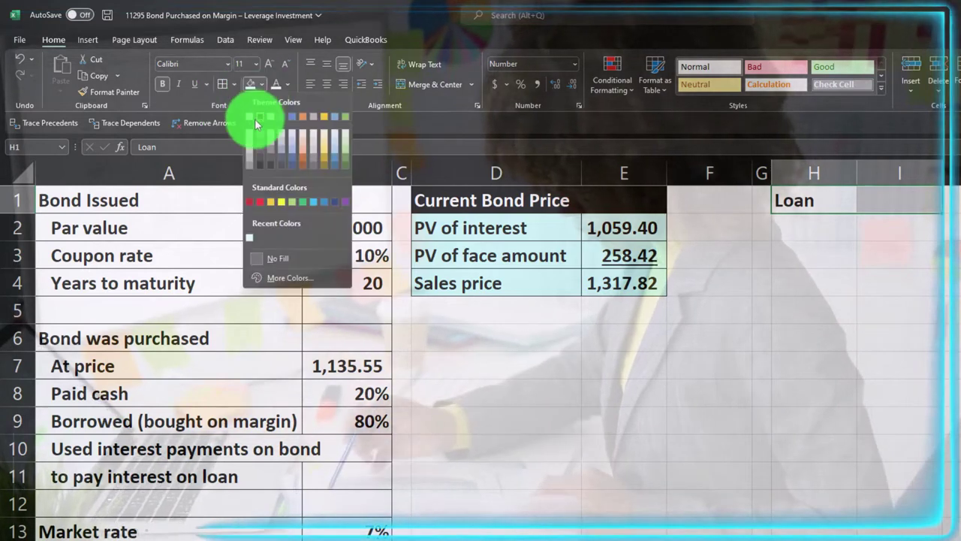
{"action": "left_click", "coordinate": [259, 117]}
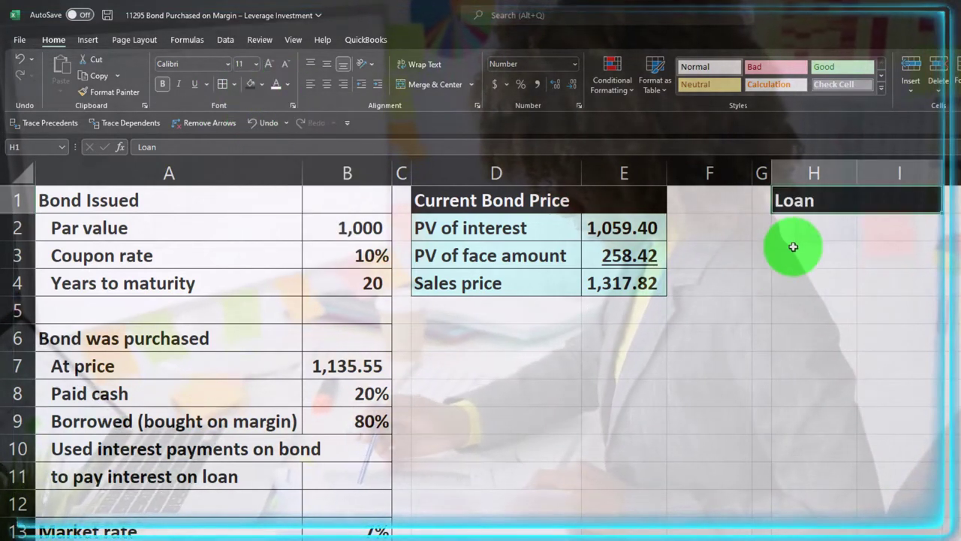
Label H2 "Loan" and start the formula in I2 with a reference to the bond's purchase price, B7
{"action": "left_click", "coordinate": [798, 220]}
{"action": "type", "text": "Loan"}
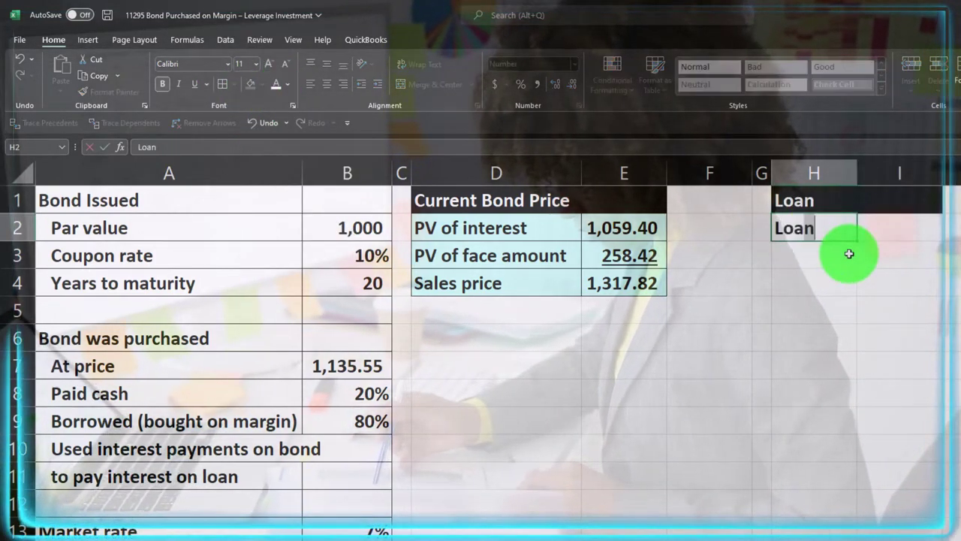
{"action": "key", "text": "Tab"}
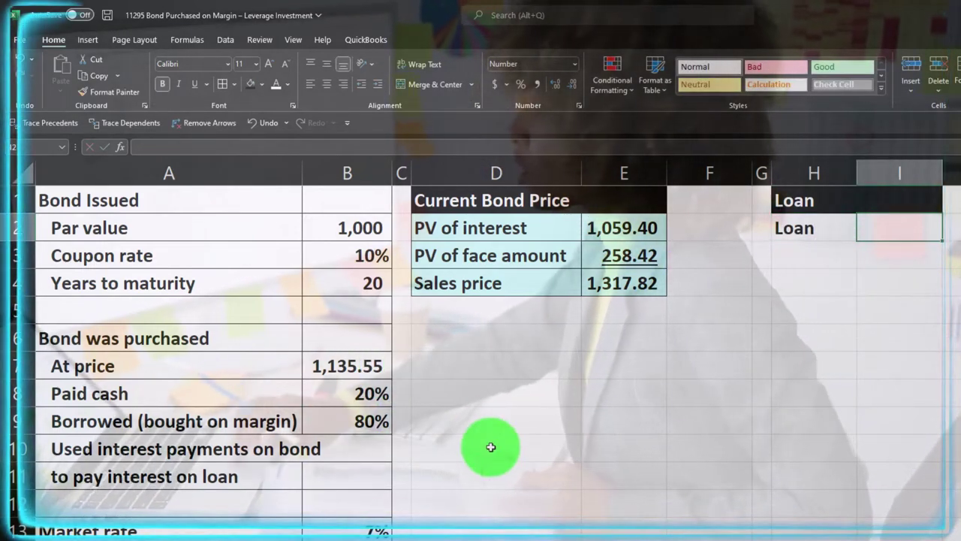
{"action": "type", "text": "="}
{"action": "key", "text": "Down"}
{"action": "key", "text": "Down"}
{"action": "key", "text": "Down"}
{"action": "key", "text": "Down"}
{"action": "key", "text": "Down"}
{"action": "key", "text": "Left"}
{"action": "key", "text": "Left"}
{"action": "key", "text": "Left"}
{"action": "key", "text": "Left"}
{"action": "key", "text": "Left"}
{"action": "key", "text": "Left"}
{"action": "key", "text": "Left"}
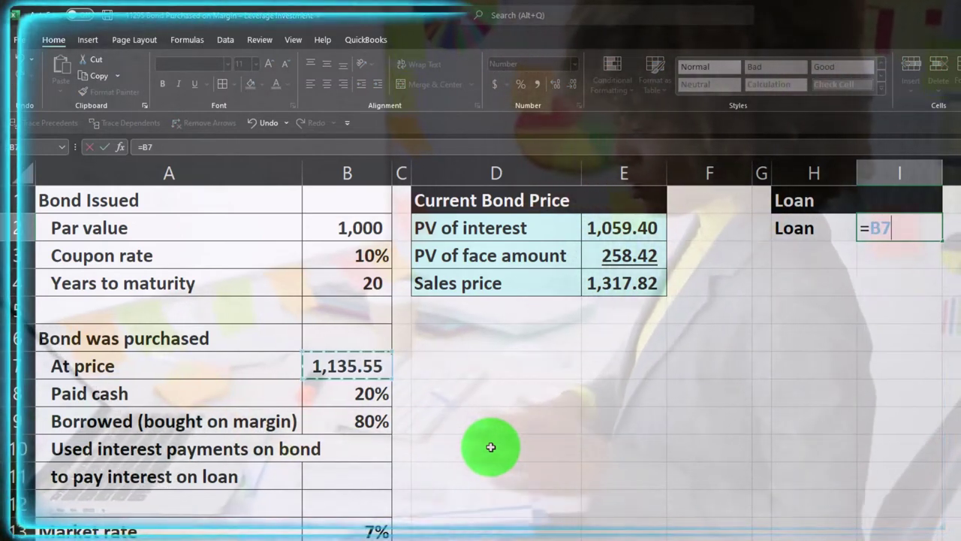
Complete the loan formula in I2 by multiplying the purchase price by the borrowed percentage, =B7*B9
{"action": "type", "text": "*"}
{"action": "key", "text": "Down"}
{"action": "key", "text": "Down"}
{"action": "key", "text": "Down"}
{"action": "key", "text": "Down"}
{"action": "key", "text": "Down"}
{"action": "key", "text": "Down"}
{"action": "key", "text": "Down"}
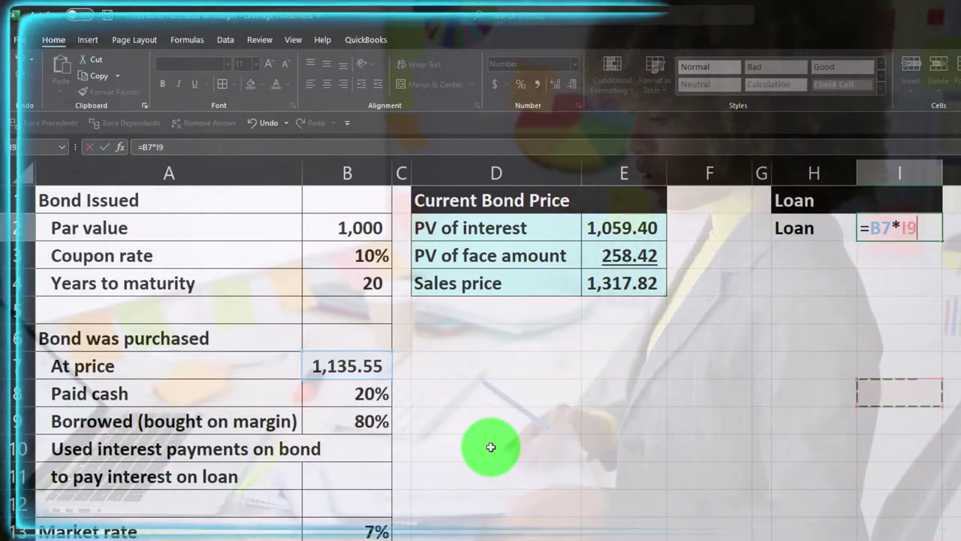
{"action": "key", "text": "Left"}
{"action": "key", "text": "Left"}
{"action": "key", "text": "Left"}
{"action": "key", "text": "Left"}
{"action": "key", "text": "Left"}
{"action": "key", "text": "Left"}
{"action": "key", "text": "Left"}
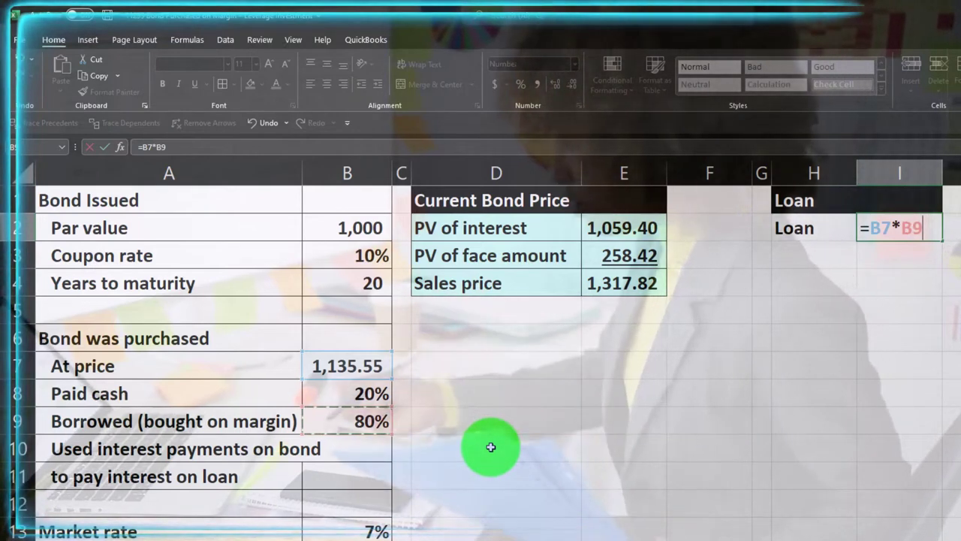
{"action": "key", "text": "Return"}
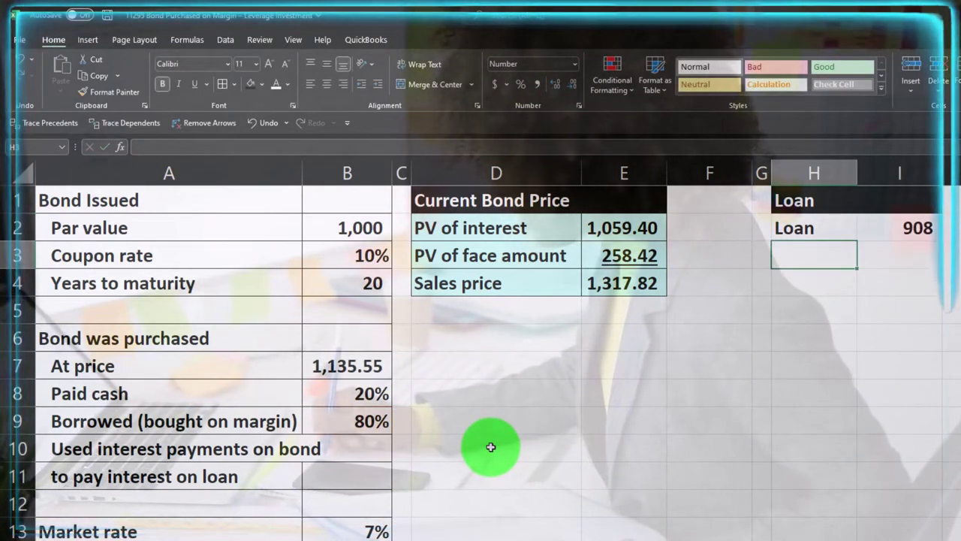
Label H3 "Rate" and link I3 to the loan interest rate with =B15
{"action": "type", "text": "Rate"}
{"action": "key", "text": "Tab"}
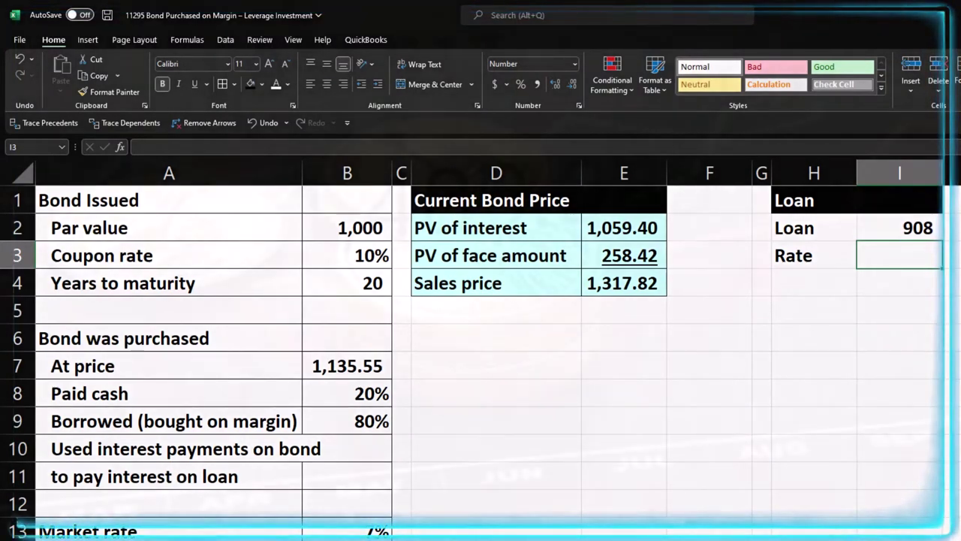
{"action": "type", "text": "="}
{"action": "key", "text": "Down"}
{"action": "key", "text": "Down"}
{"action": "key", "text": "Down"}
{"action": "key", "text": "Down"}
{"action": "key", "text": "Down"}
{"action": "key", "text": "Down"}
{"action": "key", "text": "Down"}
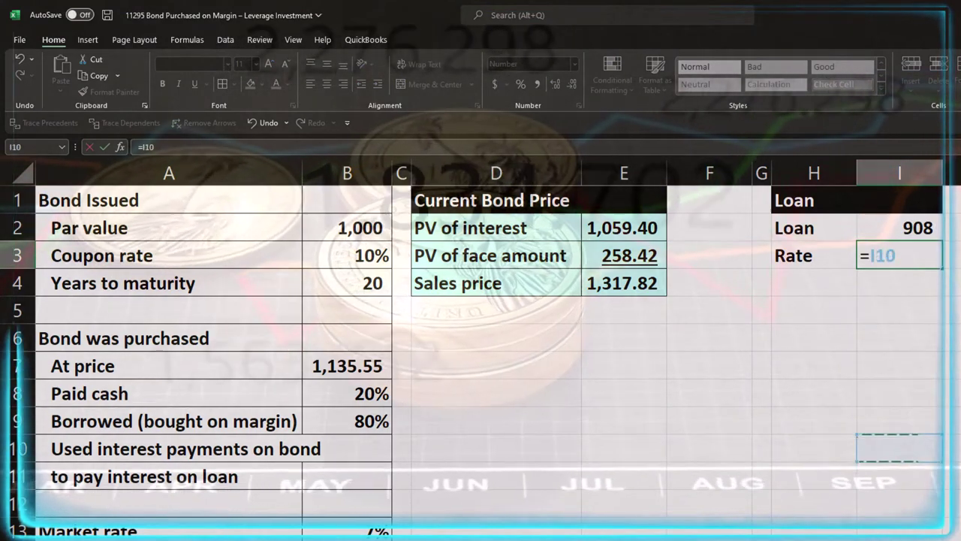
{"action": "key", "text": "Down"}
{"action": "key", "text": "Left"}
{"action": "key", "text": "Left"}
{"action": "key", "text": "Left"}
{"action": "key", "text": "Left"}
{"action": "key", "text": "Left"}
{"action": "key", "text": "Down"}
{"action": "key", "text": "Down"}
{"action": "key", "text": "Left"}
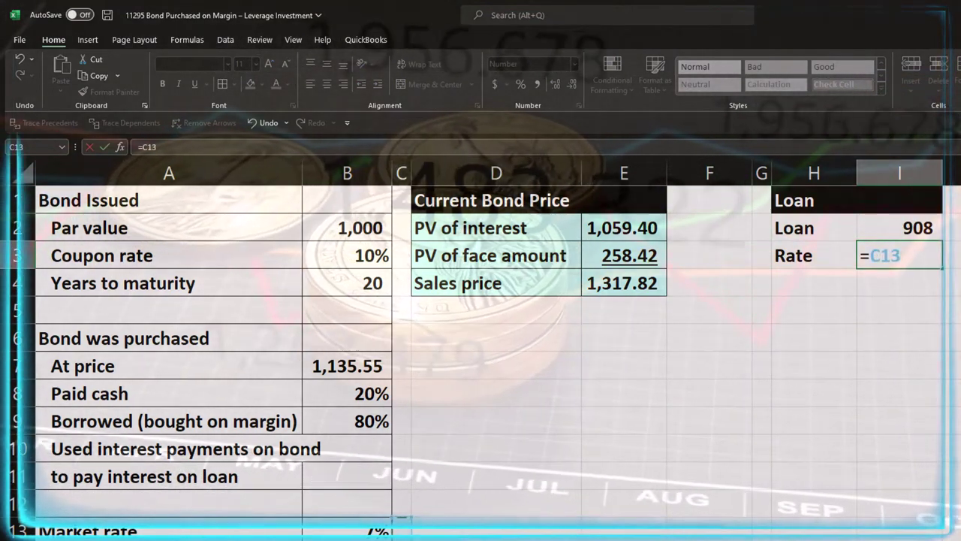
{"action": "key", "text": "Left"}
{"action": "key", "text": "Down"}
{"action": "key", "text": "Down"}
{"action": "key", "text": "ctrl+Return"}
Format the rate in I3 as a percentage with two decimals and underline it
{"action": "key", "text": "Left"}
{"action": "key", "text": "Right"}
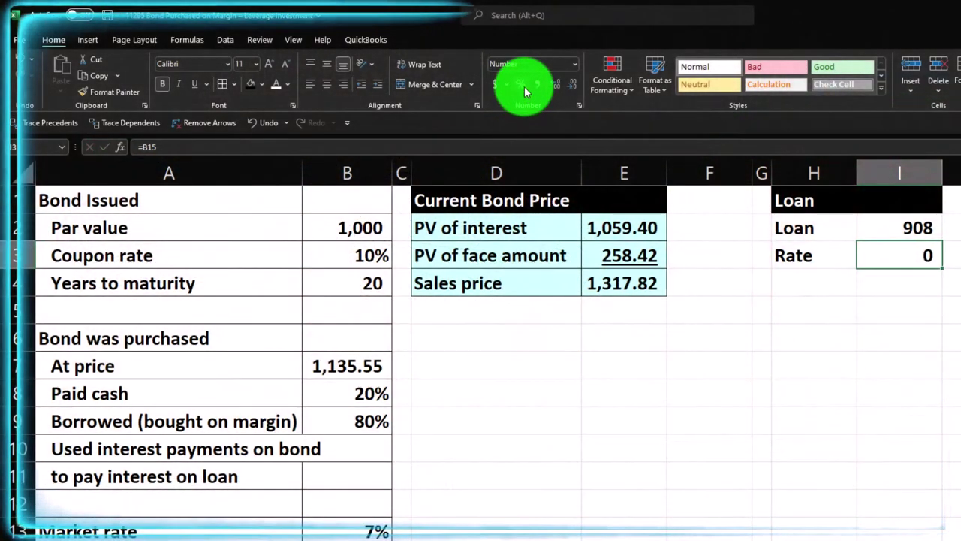
{"action": "left_click", "coordinate": [523, 84]}
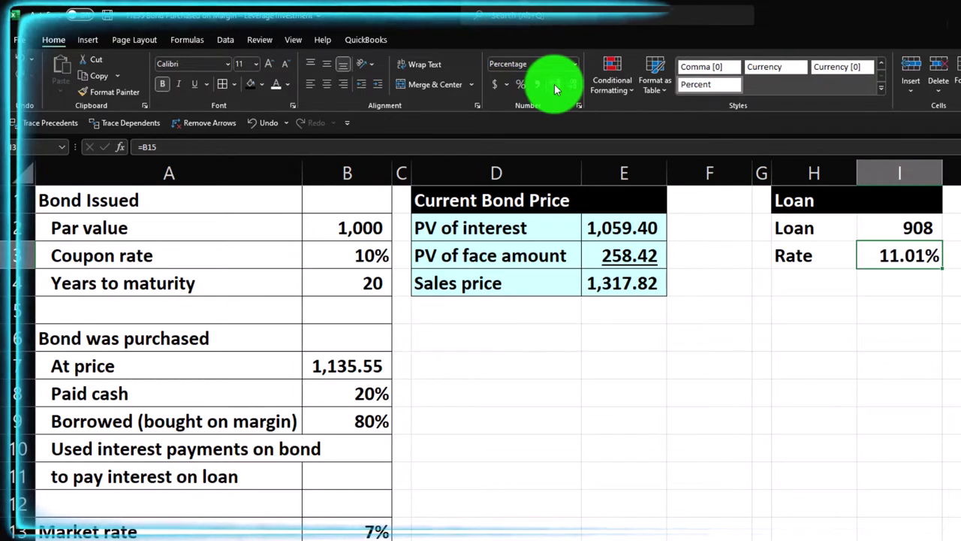
{"action": "left_click", "coordinate": [194, 83]}
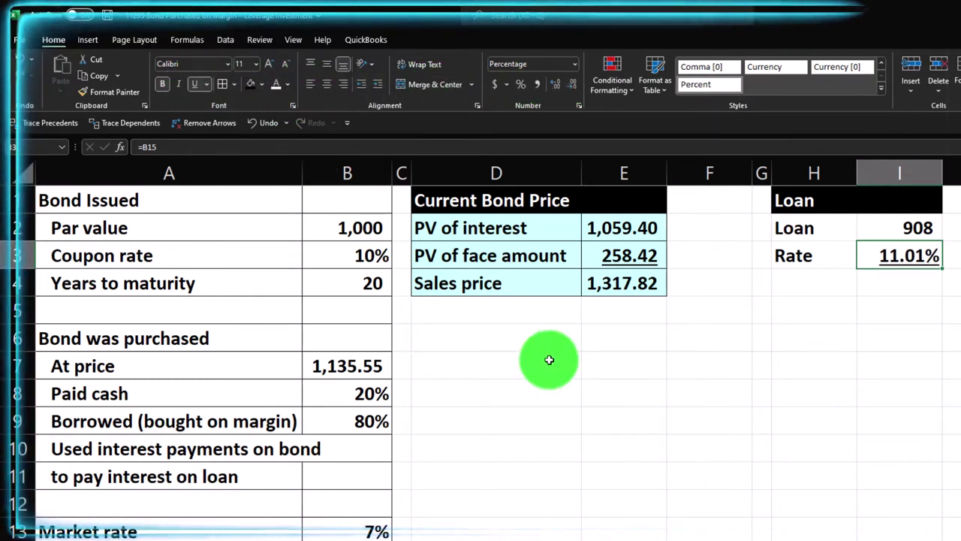
Label H4 "Interest payments" and calculate them in I4 as loan times rate, =I2*I3
{"action": "key", "text": "Return"}
{"action": "type", "text": "Interest"}
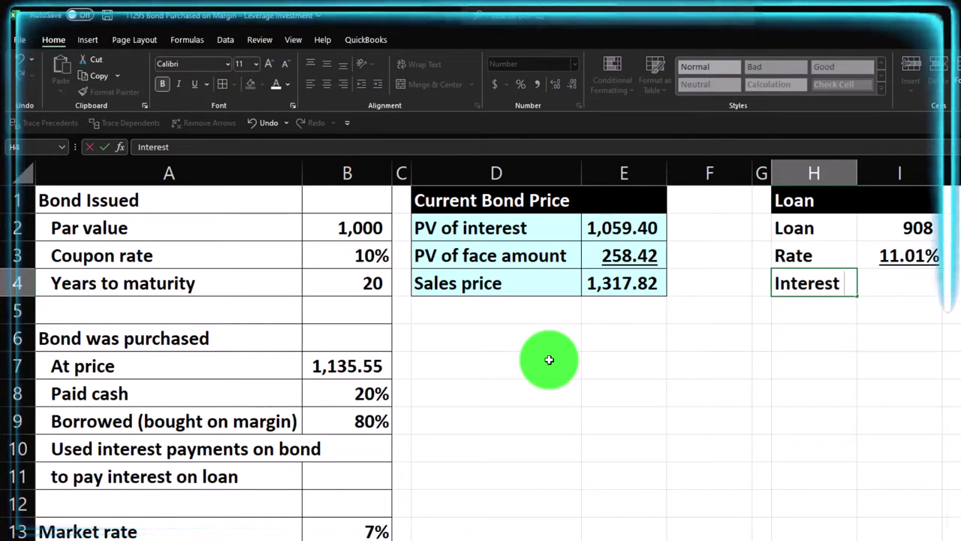
{"action": "type", "text": " payments"}
{"action": "key", "text": "Tab"}
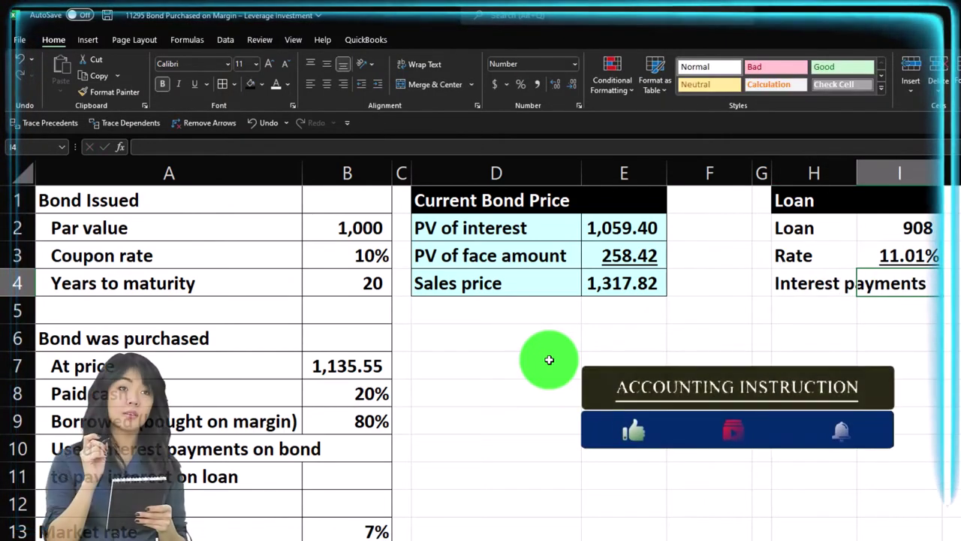
{"action": "type", "text": "="}
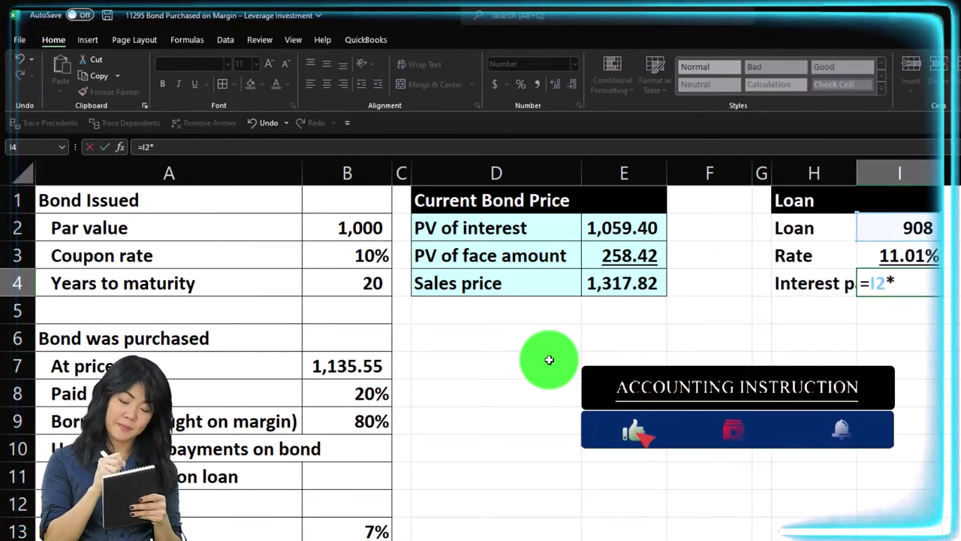
{"action": "key", "text": "Return"}
{"action": "key", "text": "Up"}
{"action": "key", "text": "Right"}
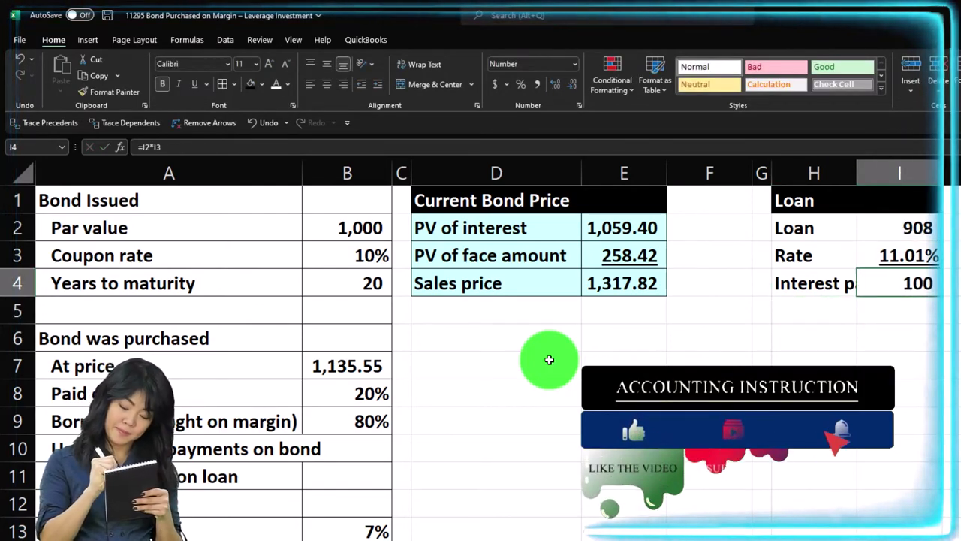
Widen column H to fit its labels and display the loan amount in I2 with two decimals
{"action": "left_click_drag", "start_coordinate": [857, 177], "coordinate": [925, 177]}
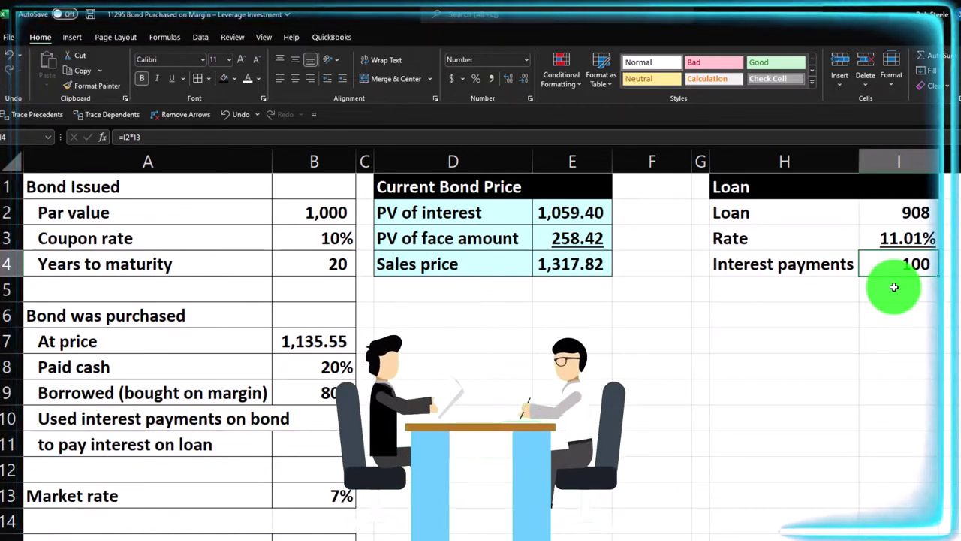
{"action": "left_click", "coordinate": [882, 210]}
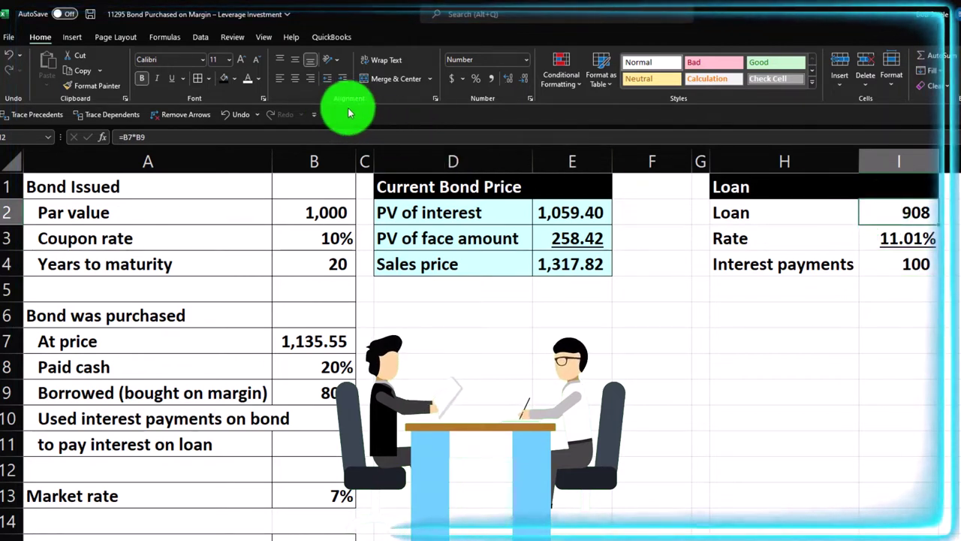
{"action": "left_click", "coordinate": [509, 79]}
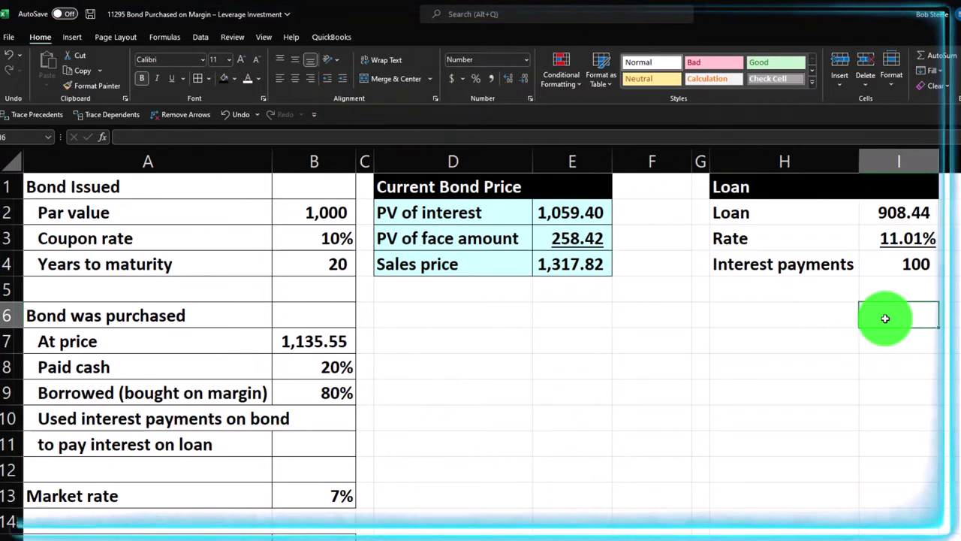
Calculate the cash portion of the purchase in I6 as B7*B8, and clear the cell again
{"action": "type", "text": "="}
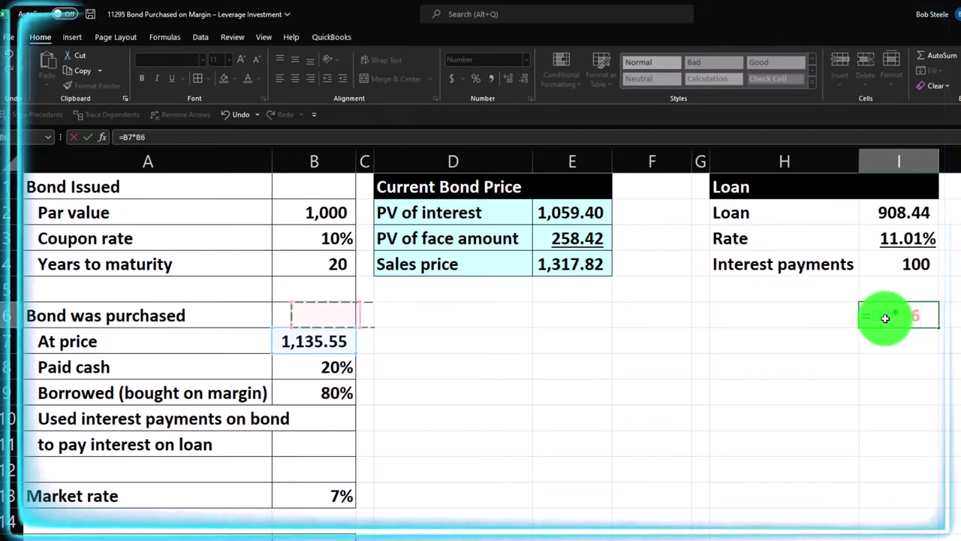
{"action": "key", "text": "Return"}
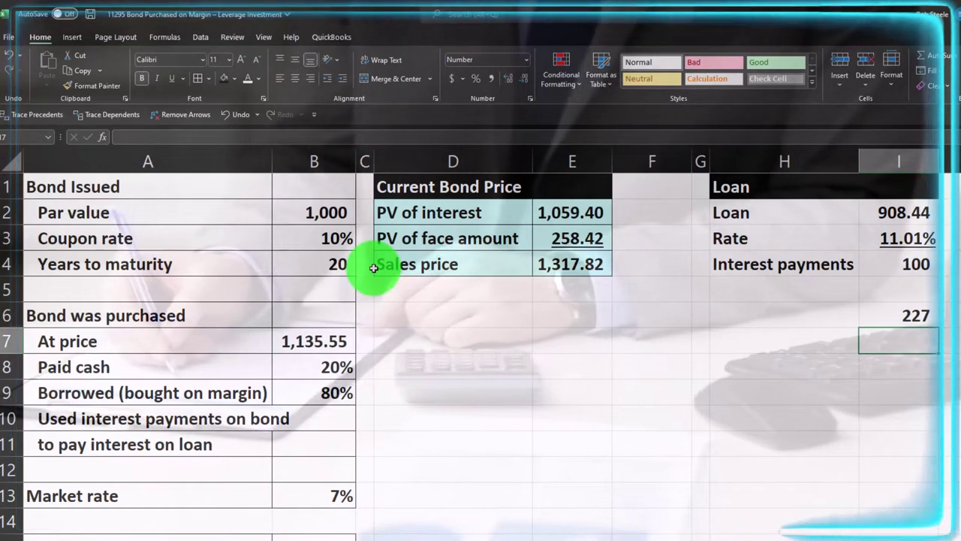
{"action": "key", "text": "Up"}
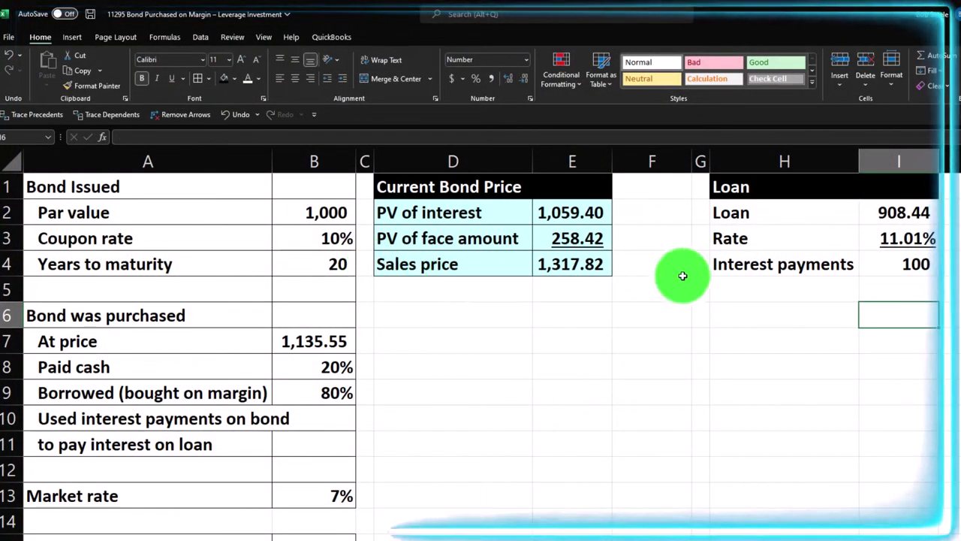
Apply the light blue fill and all borders to the loan table body, H2:I4
{"action": "left_click_drag", "start_coordinate": [755, 213], "coordinate": [847, 259]}
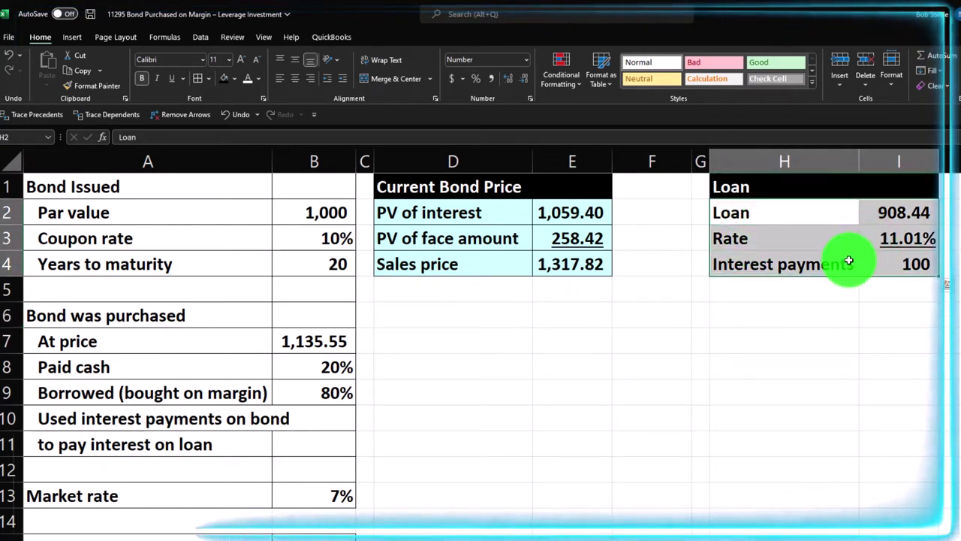
{"action": "left_click", "coordinate": [235, 78]}
{"action": "left_click", "coordinate": [223, 218]}
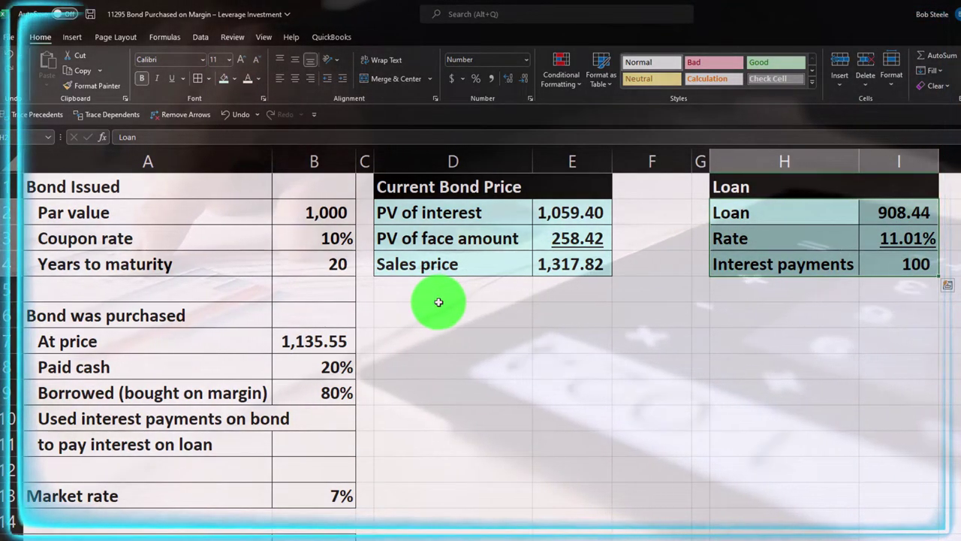
Enter the header "Dallar Profit Based on Current Price" in D6
{"action": "left_click", "coordinate": [489, 263]}
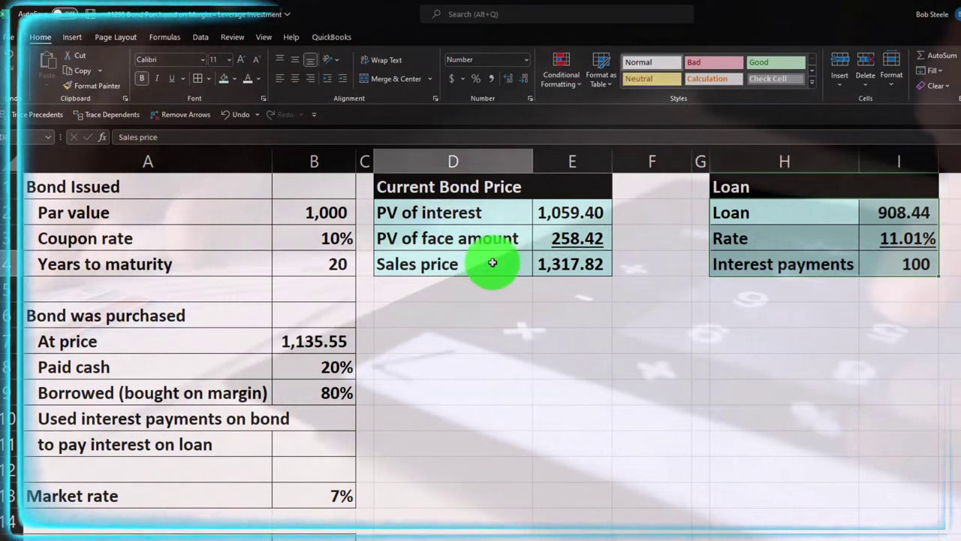
{"action": "left_click", "coordinate": [346, 339]}
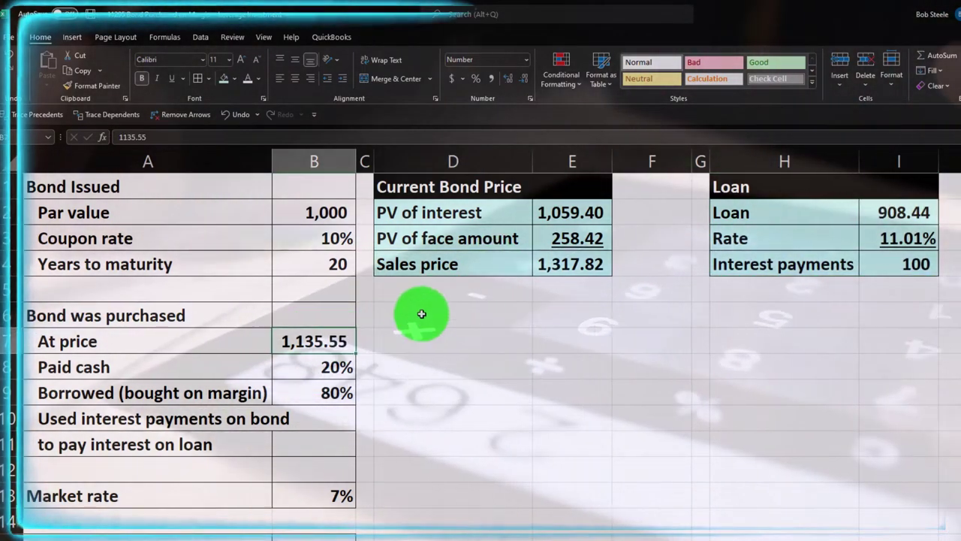
{"action": "left_click", "coordinate": [422, 311]}
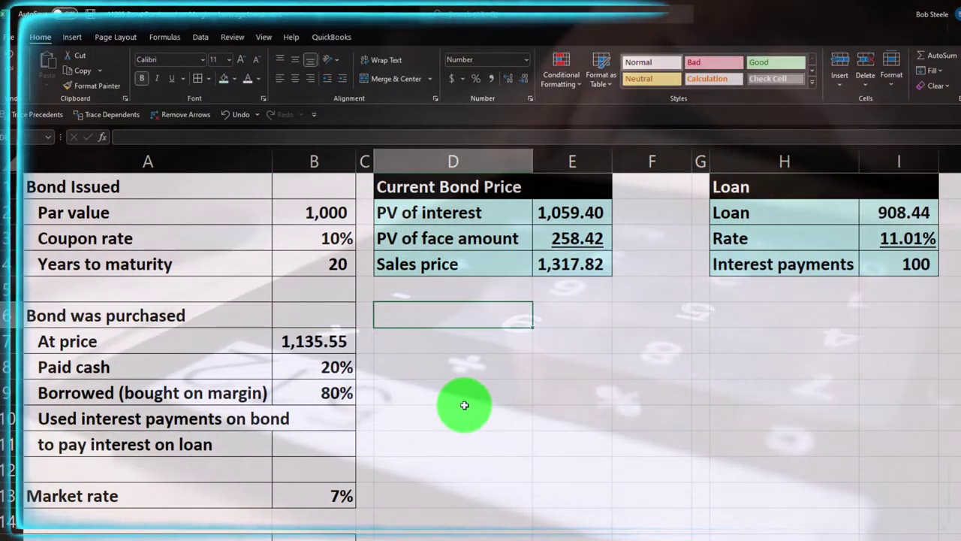
{"action": "type", "text": "Dallar Pro"}
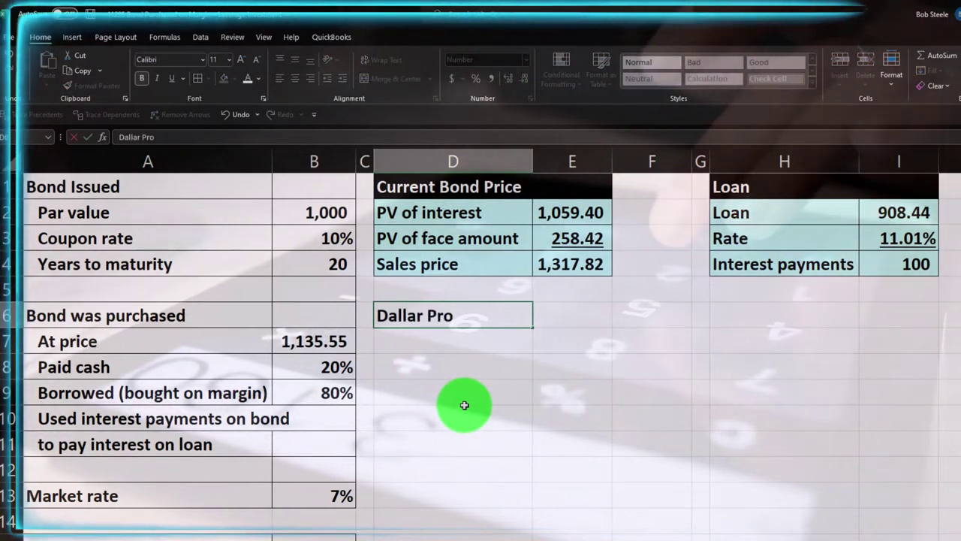
{"action": "type", "text": "fit Based"}
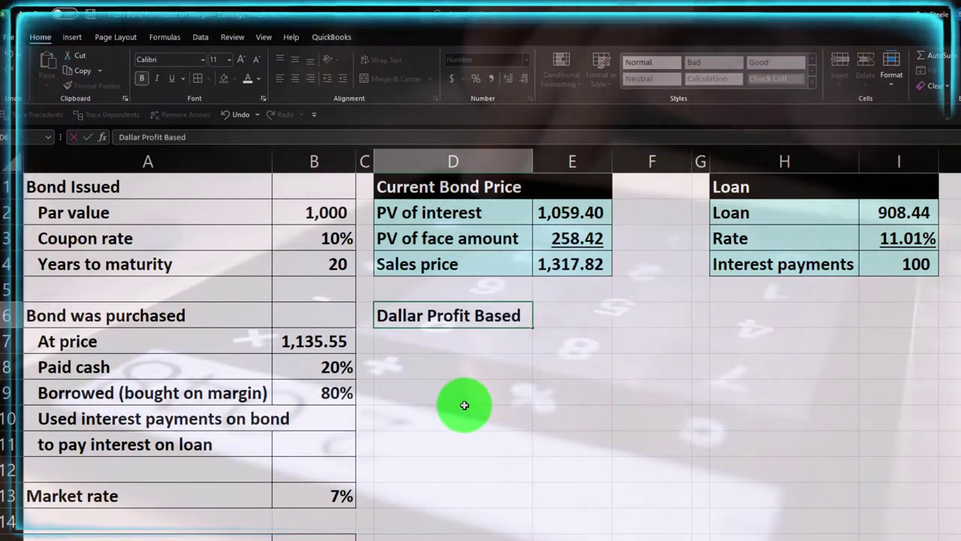
{"action": "type", "text": " on Current Price"}
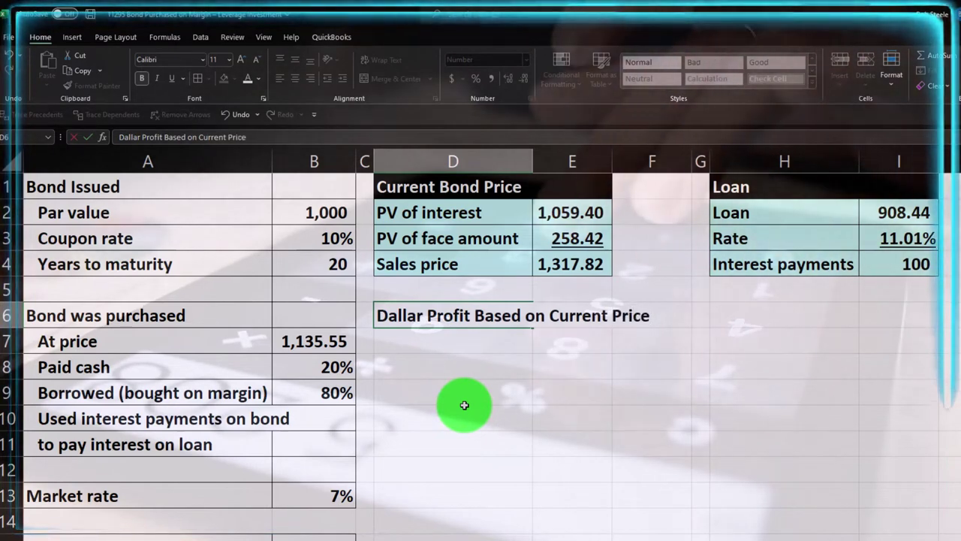
{"action": "key", "text": "Return"}
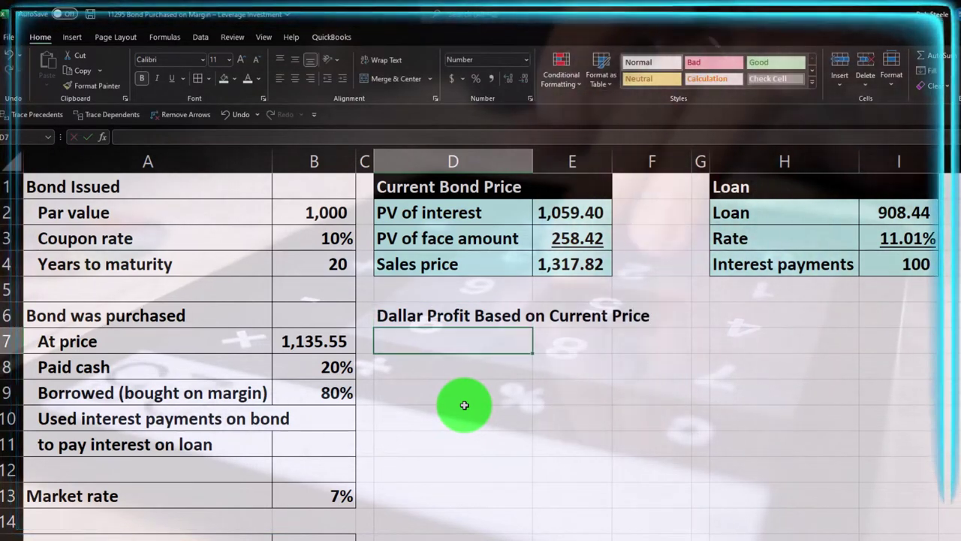
Format the profit header D6:F6 with a black fill and white text
{"action": "left_click", "coordinate": [455, 316]}
{"action": "left_click_drag", "start_coordinate": [554, 316], "coordinate": [625, 314]}
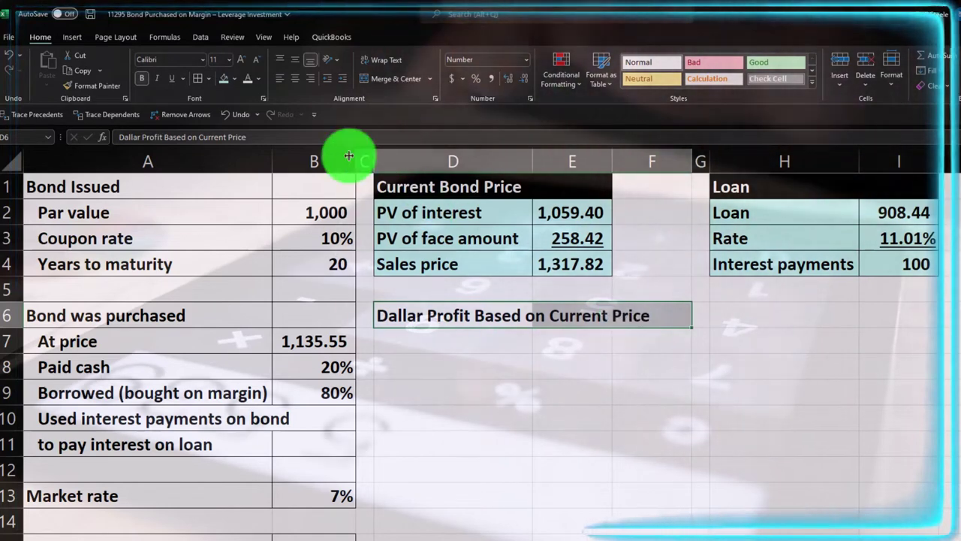
{"action": "left_click", "coordinate": [236, 79]}
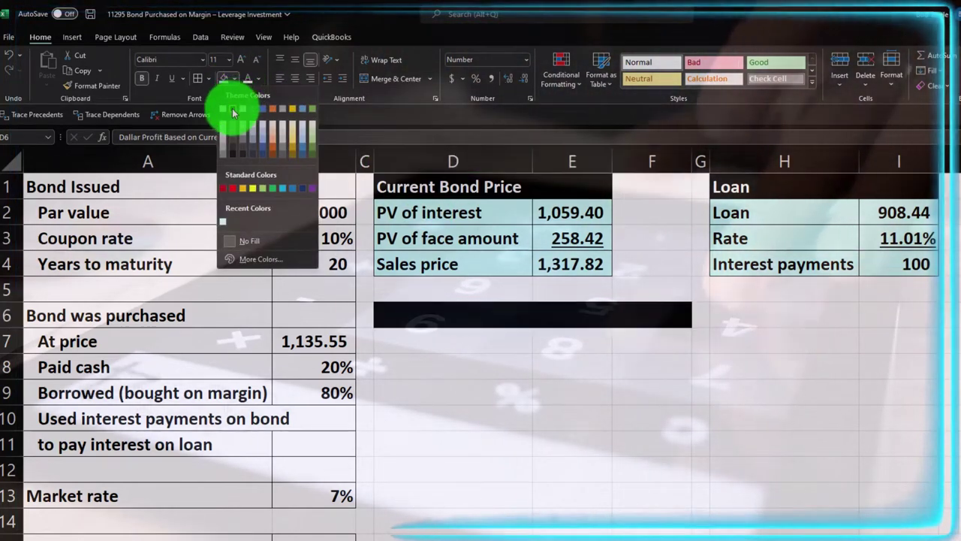
{"action": "left_click", "coordinate": [232, 108]}
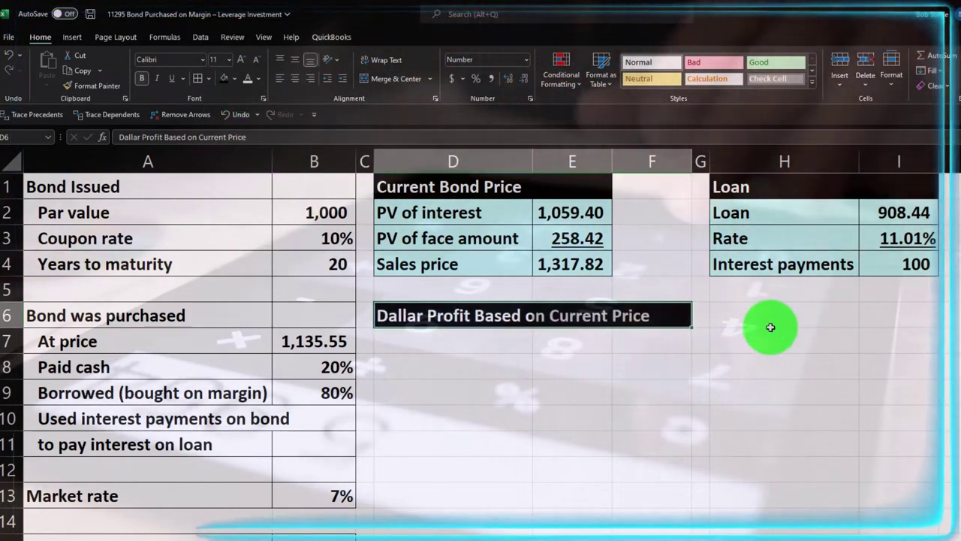
Link D7 to the "Sales price" label in D4 and E7 to its amount in E4
{"action": "key", "text": "Down"}
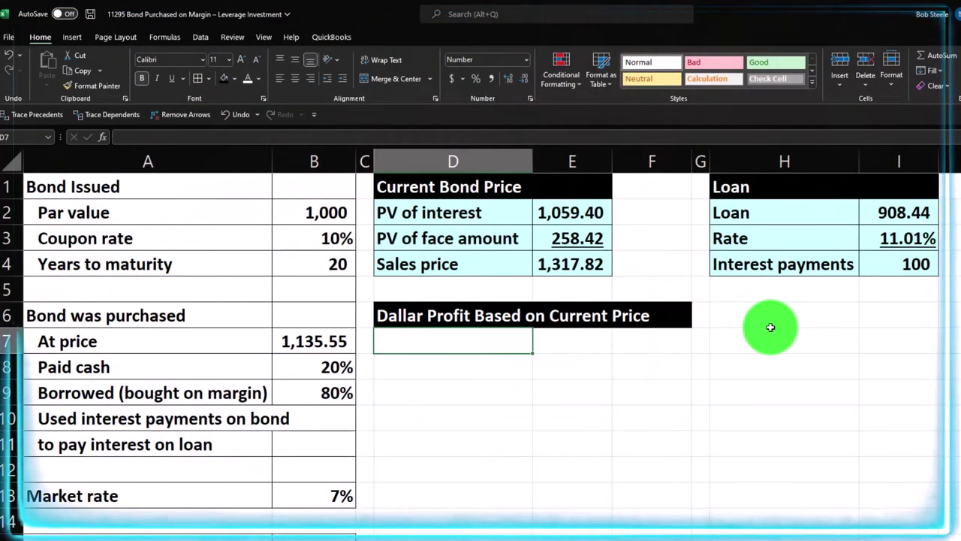
{"action": "type", "text": "="}
{"action": "key", "text": "Up"}
{"action": "key", "text": "Up"}
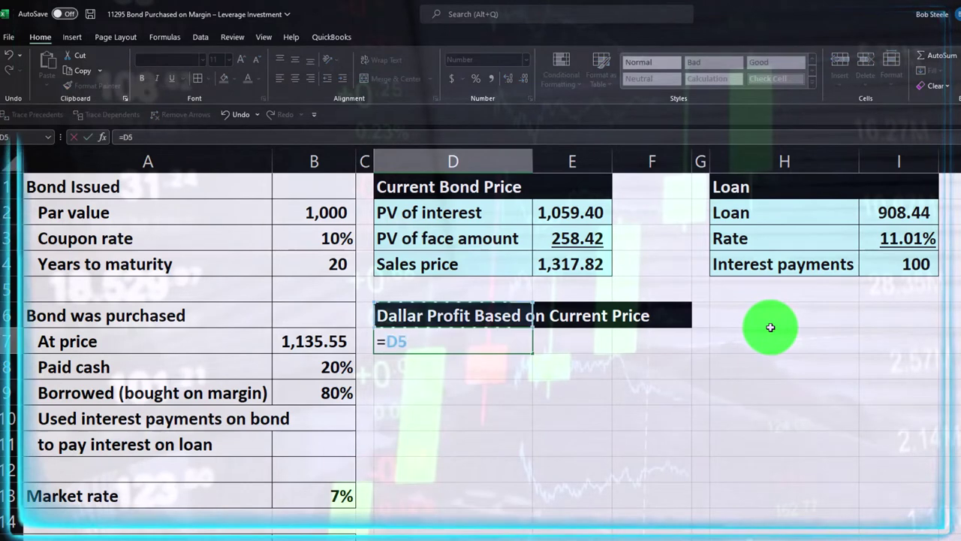
{"action": "key", "text": "Up"}
{"action": "key", "text": "Tab"}
{"action": "type", "text": "="}
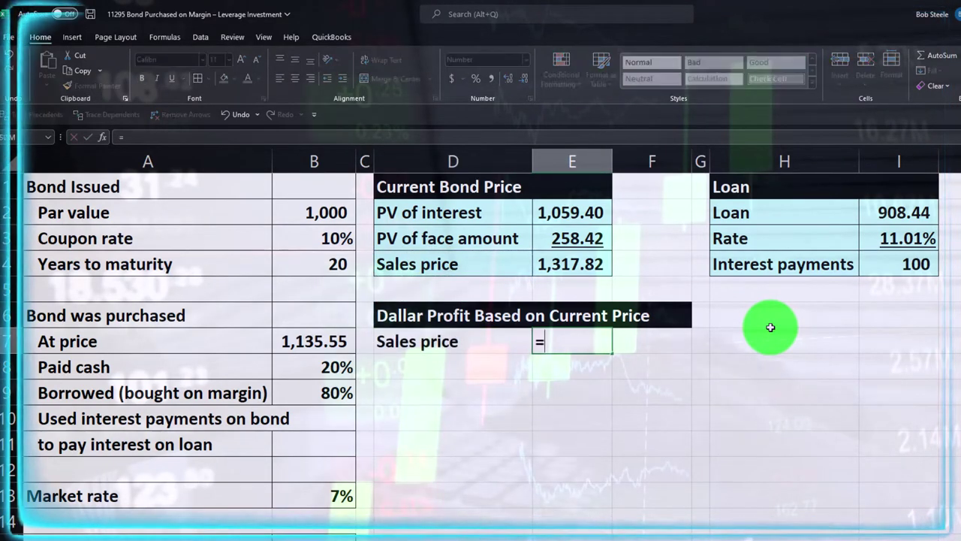
{"action": "key", "text": "Up"}
{"action": "key", "text": "Up"}
{"action": "key", "text": "Up"}
{"action": "key", "text": "Return"}
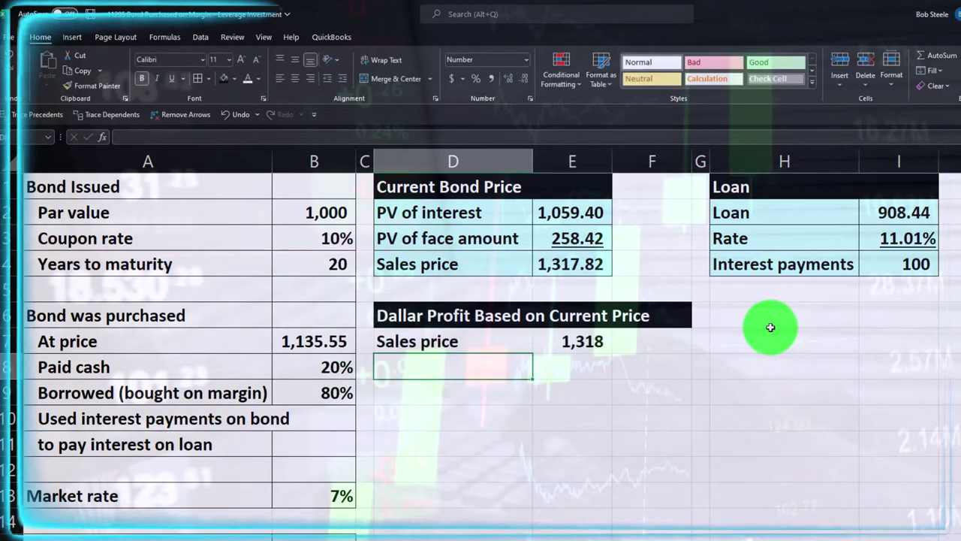
Show the sales price amount in E7 with two decimal places
{"action": "key", "text": "Up"}
{"action": "key", "text": "Right"}
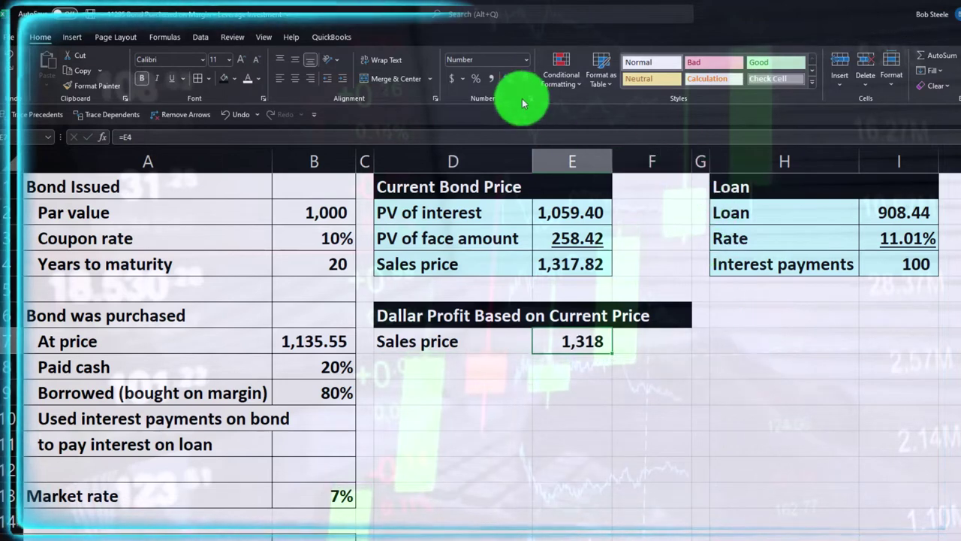
{"action": "left_click", "coordinate": [510, 80]}
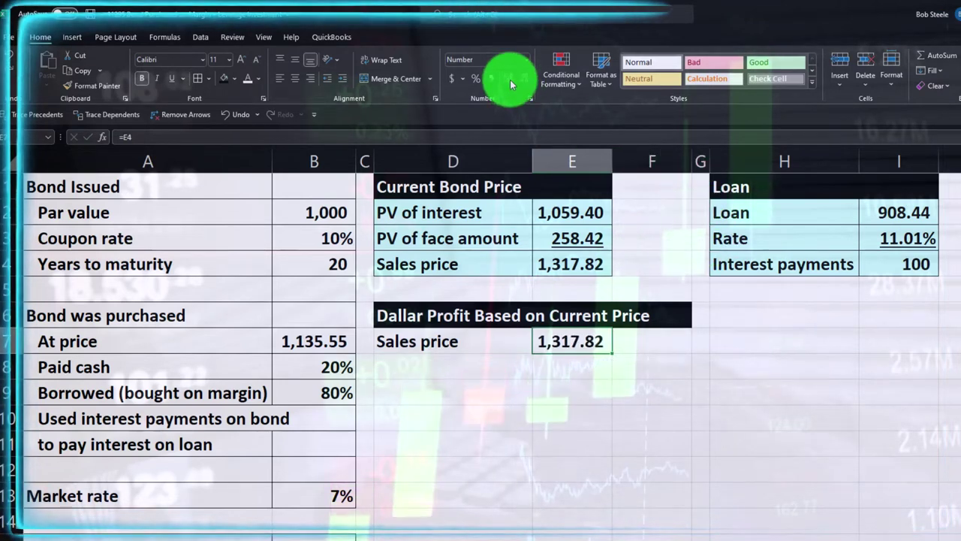
Link D8 to the "At price" label in A7
{"action": "key", "text": "Down"}
{"action": "key", "text": "Left"}
{"action": "type", "text": "="}
{"action": "key", "text": "Left"}
{"action": "key", "text": "Left"}
{"action": "key", "text": "Left"}
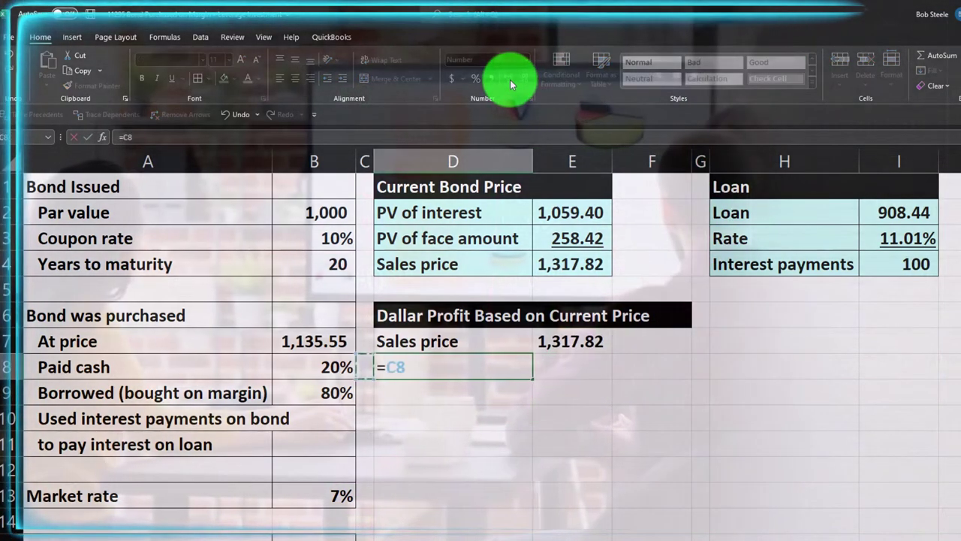
{"action": "key", "text": "Up"}
{"action": "key", "text": "Tab"}
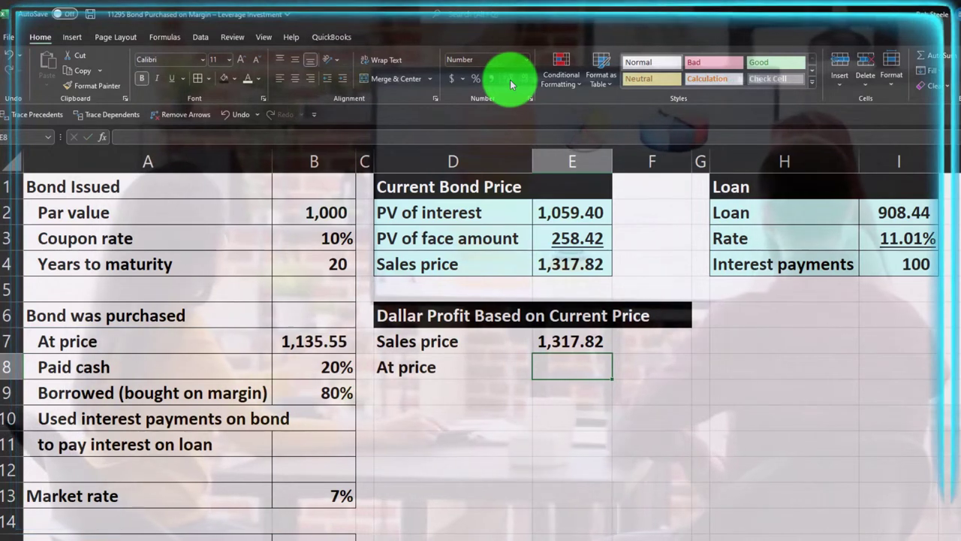
Link E8 to the bond's purchase amount in B7 and show it with two decimal places
{"action": "type", "text": "="}
{"action": "key", "text": "Left"}
{"action": "key", "text": "Left"}
{"action": "key", "text": "Left"}
{"action": "key", "text": "Up"}
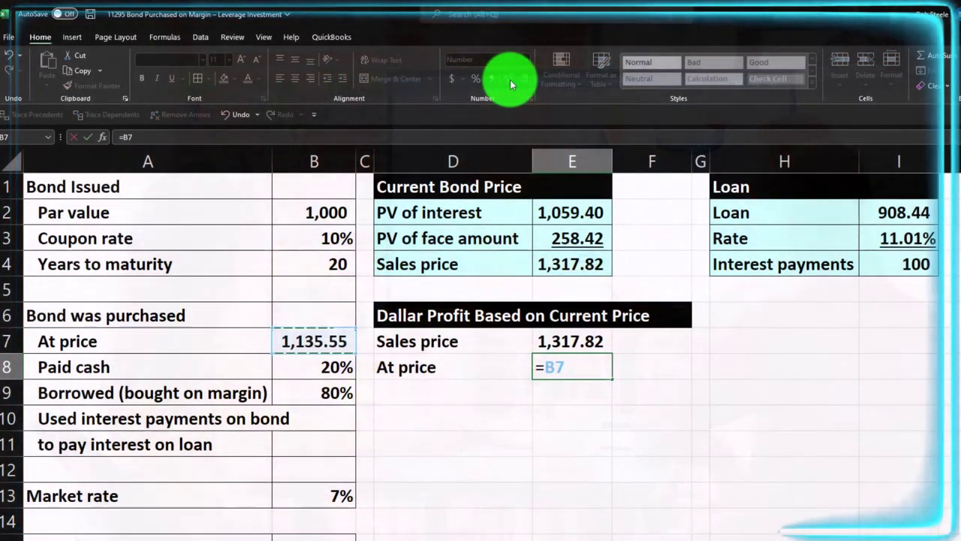
{"action": "key", "text": "Return"}
{"action": "key", "text": "Right"}
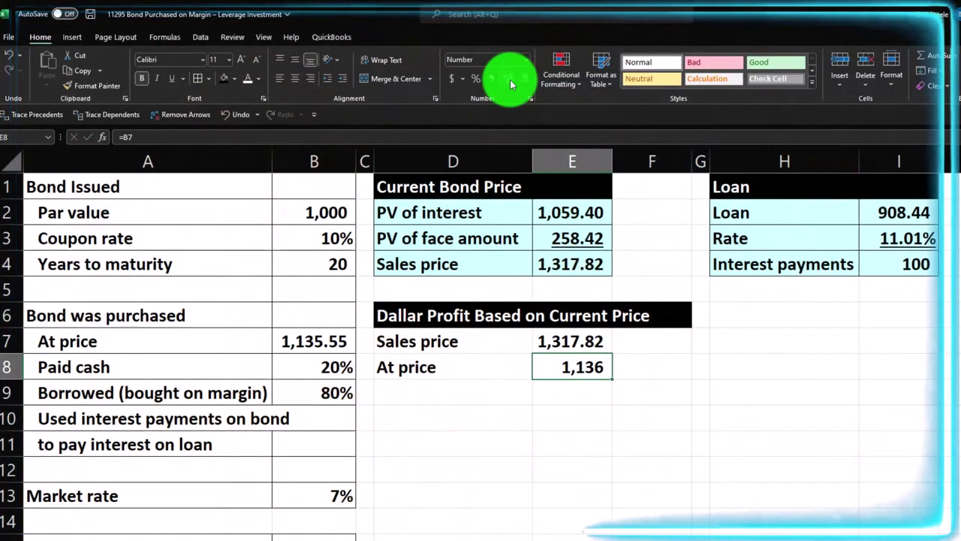
{"action": "left_click", "coordinate": [504, 79]}
{"action": "left_click", "coordinate": [504, 78]}
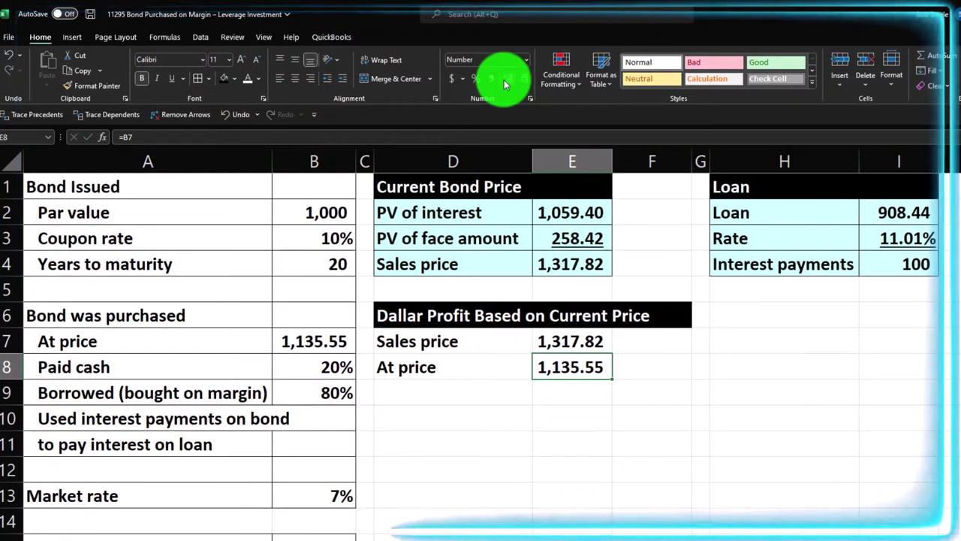
Enter the label "Profit" in D9 and calculate it in E9 as =E7-E8
{"action": "key", "text": "Down"}
{"action": "key", "text": "Left"}
{"action": "type", "text": "Price"}
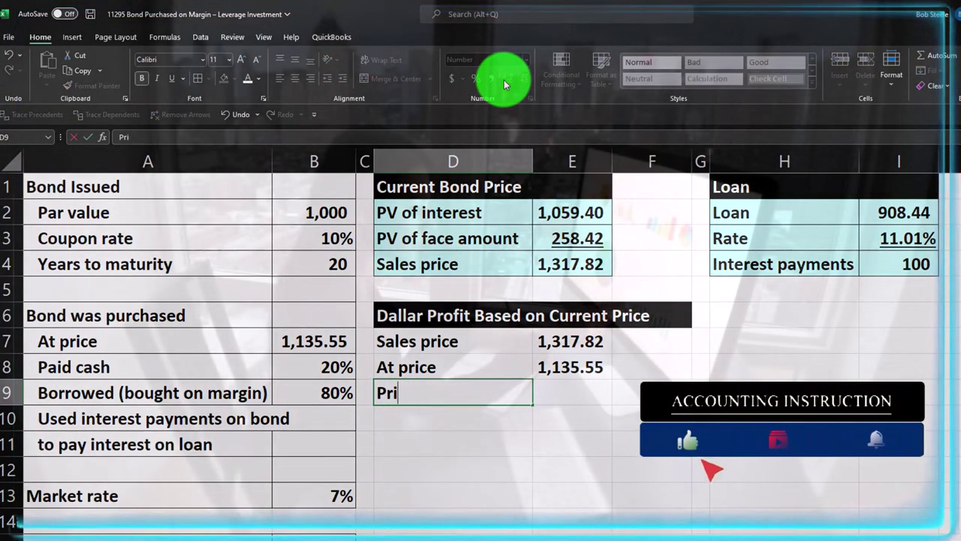
{"action": "key", "text": "BackSpace"}
{"action": "type", "text": "ofit"}
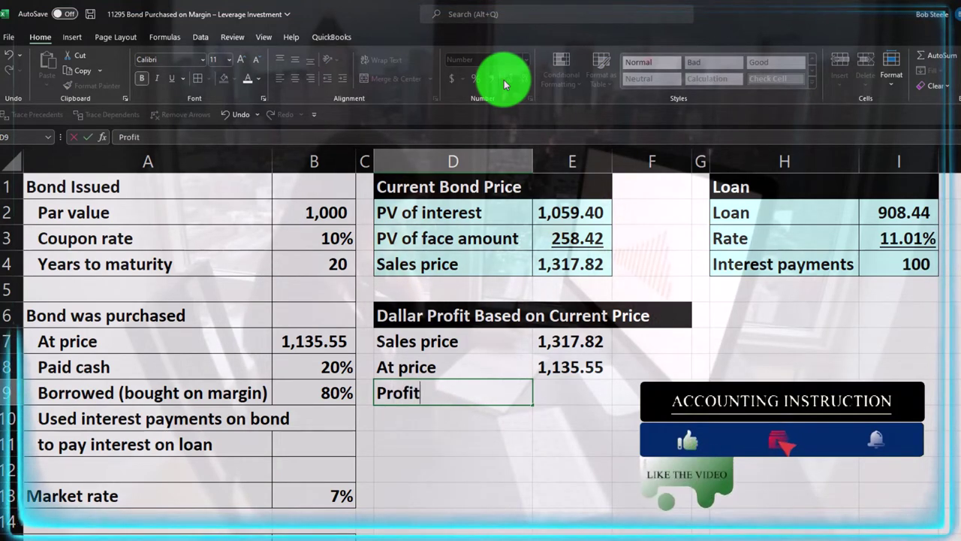
{"action": "key", "text": "Tab"}
{"action": "type", "text": "="}
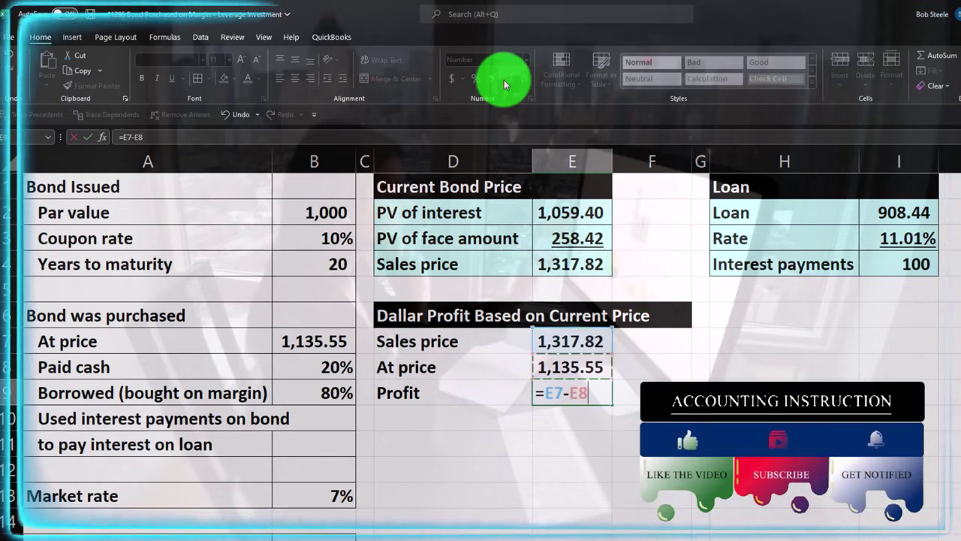
{"action": "key", "text": "Return"}
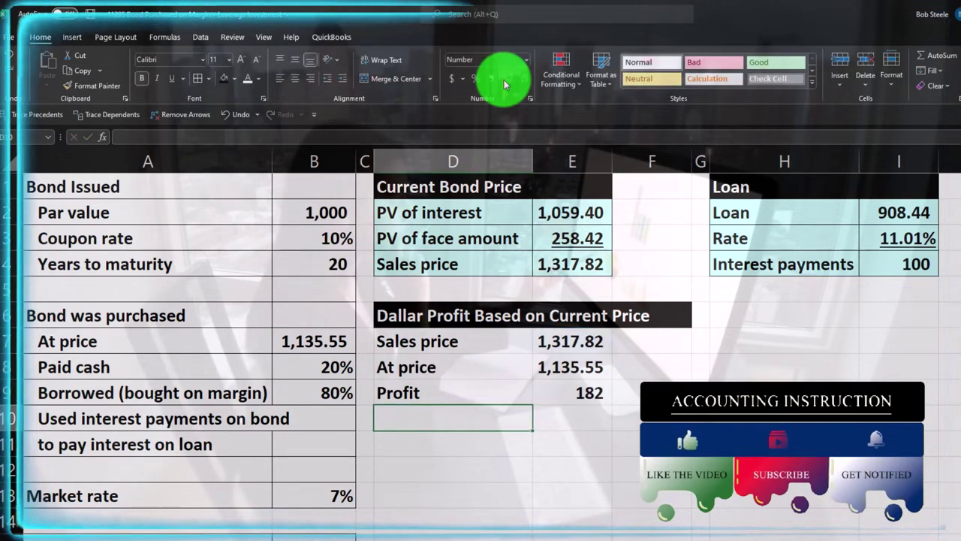
Show the profit in E9 with two decimal places and underline the amount in E8
{"action": "key", "text": "Up"}
{"action": "key", "text": "Right"}
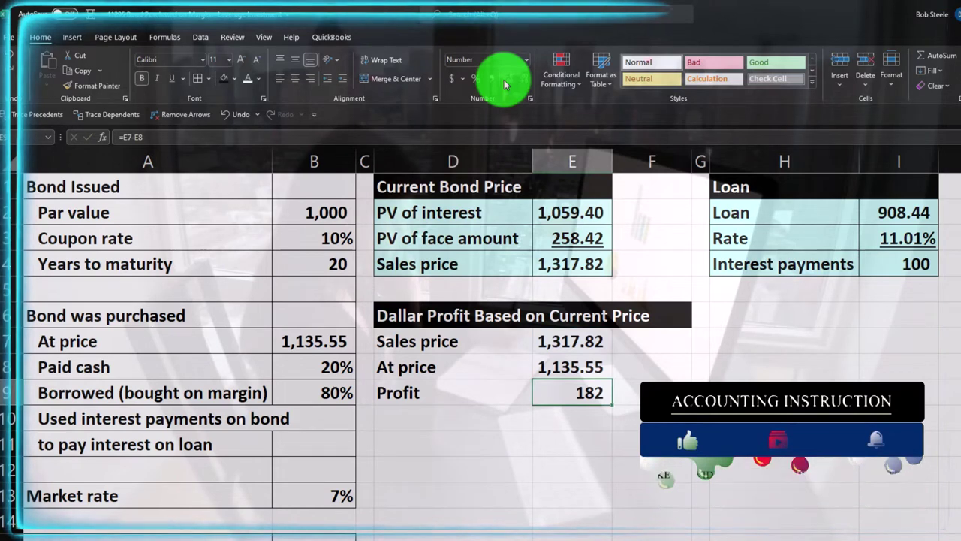
{"action": "left_click", "coordinate": [498, 79]}
{"action": "left_click", "coordinate": [499, 79]}
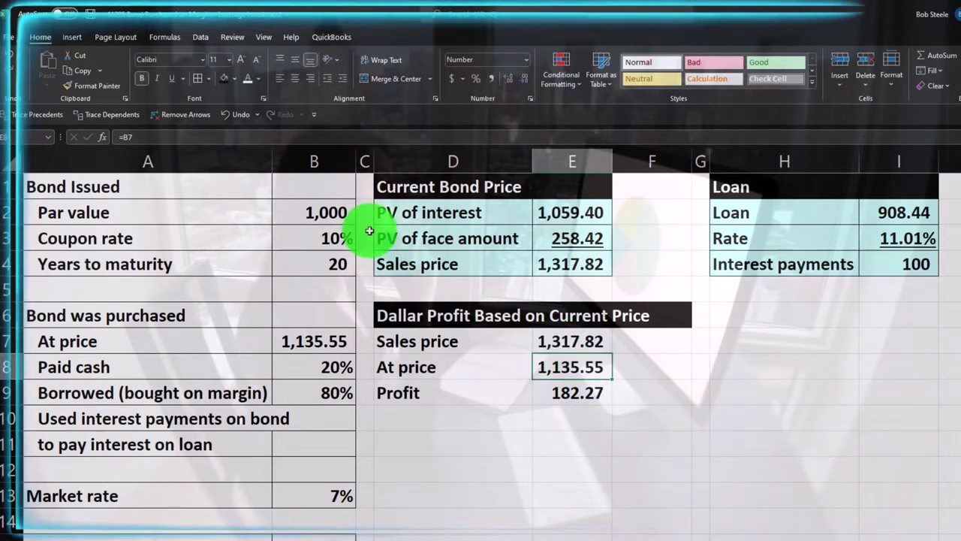
{"action": "left_click", "coordinate": [172, 78]}
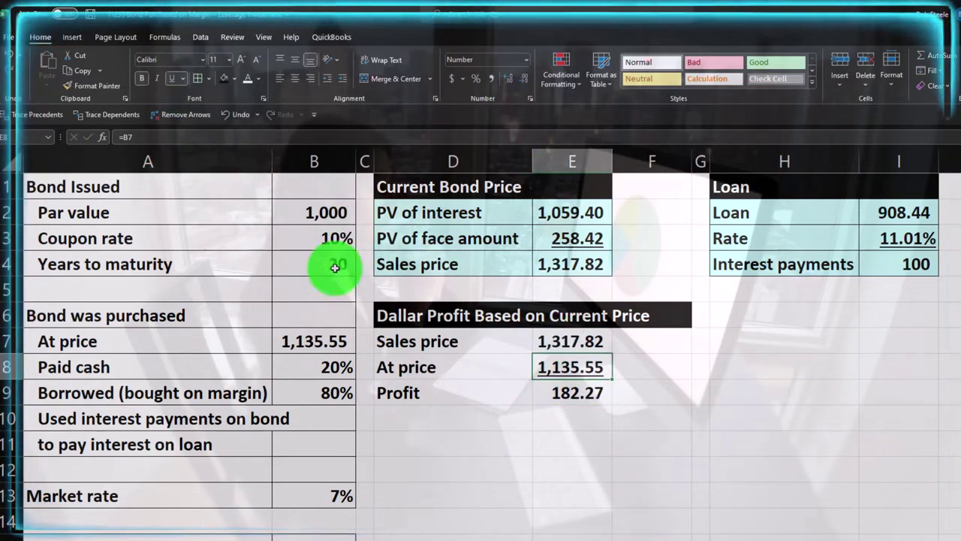
Link D10, below the Profit label, to the label in D8
{"action": "left_click", "coordinate": [437, 416]}
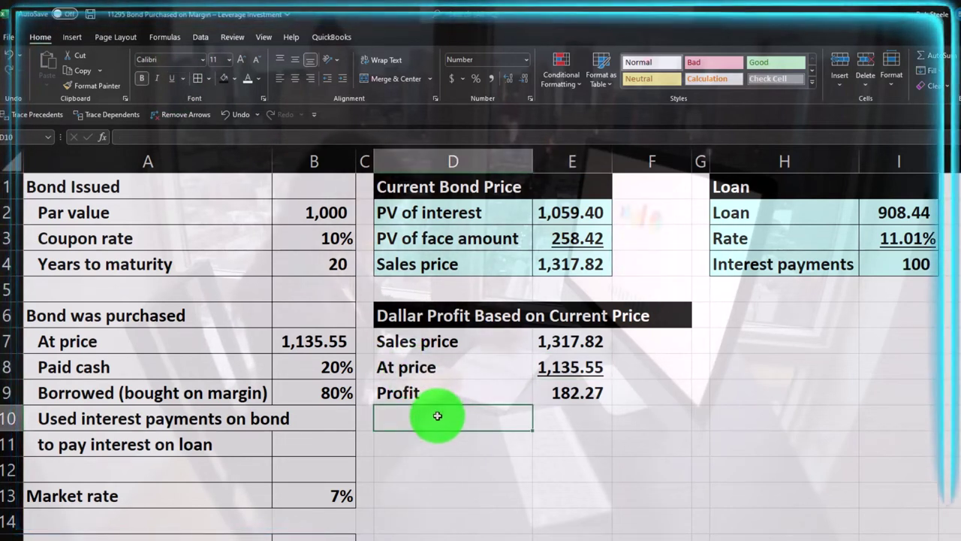
{"action": "type", "text": "="}
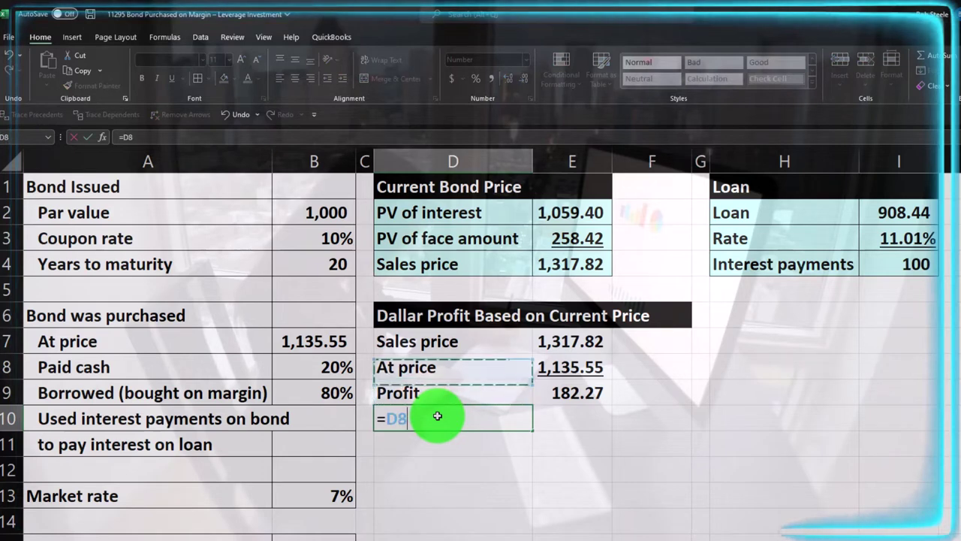
{"action": "key", "text": "Return"}
Replace the label in D8 with "Purchase price"
{"action": "key", "text": "Up"}
{"action": "key", "text": "Up"}
{"action": "key", "text": "Up"}
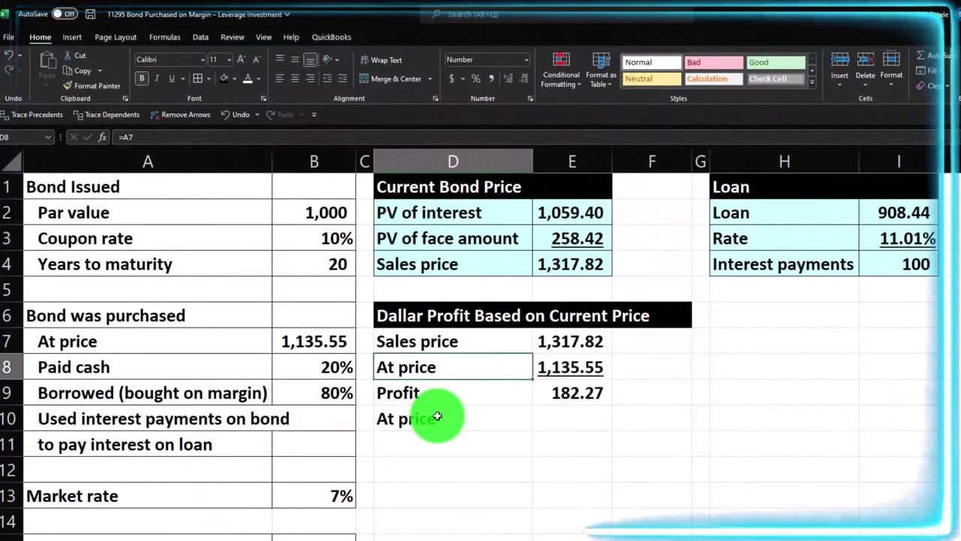
{"action": "type", "text": "Purchase"}
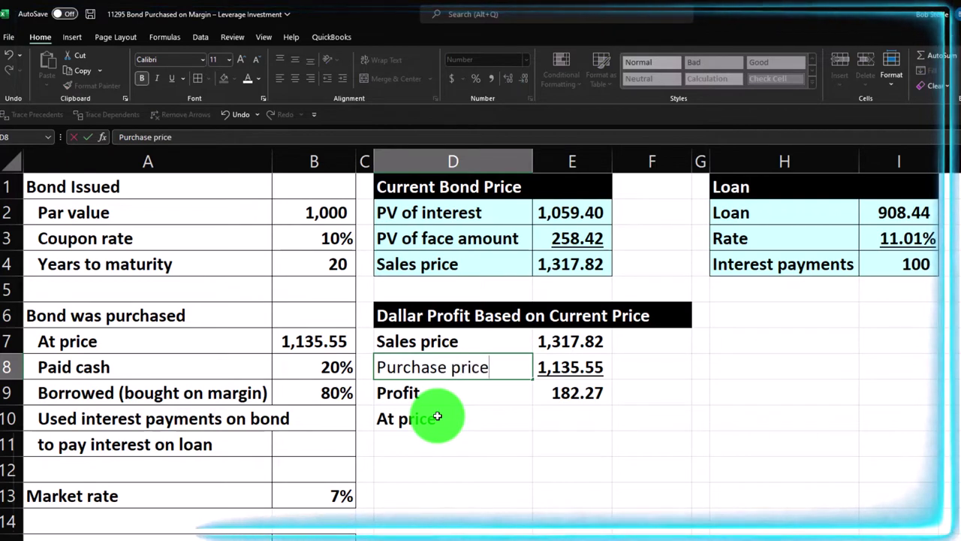
{"action": "key", "text": "Return"}
Link E10 to the purchase price amount in E8
{"action": "key", "text": "Return"}
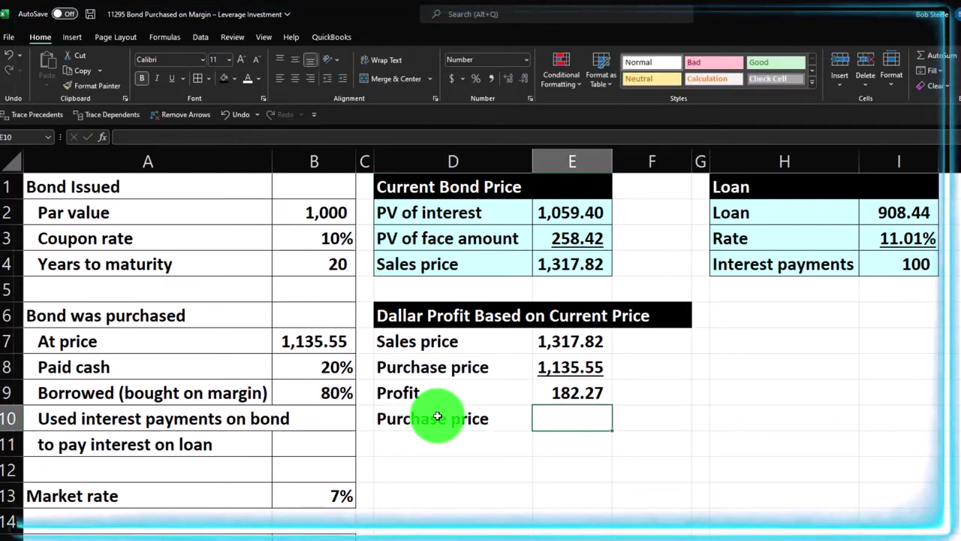
{"action": "type", "text": "="}
{"action": "key", "text": "Return"}
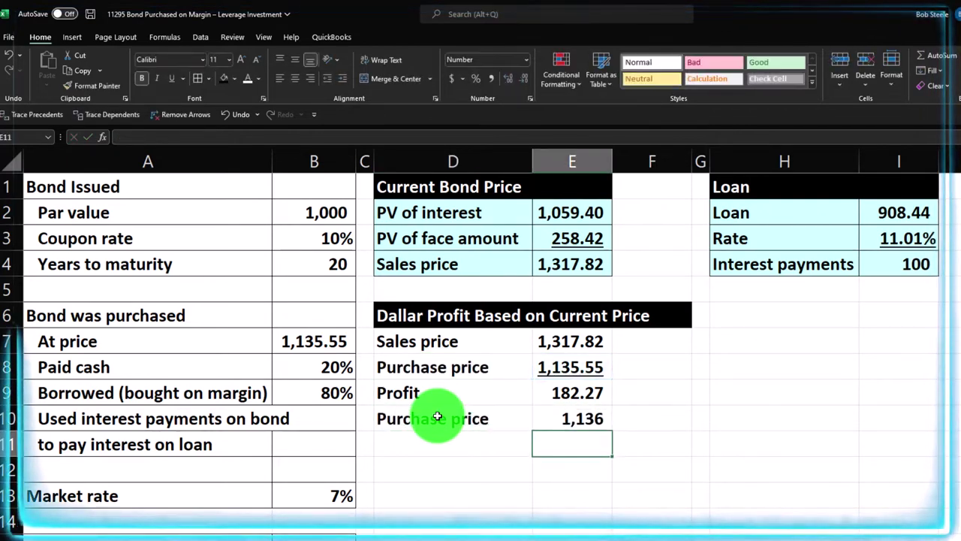
Enter the label "Profit %" in D11 and calculate it in E11 as =E9/E10
{"action": "key", "text": "Left"}
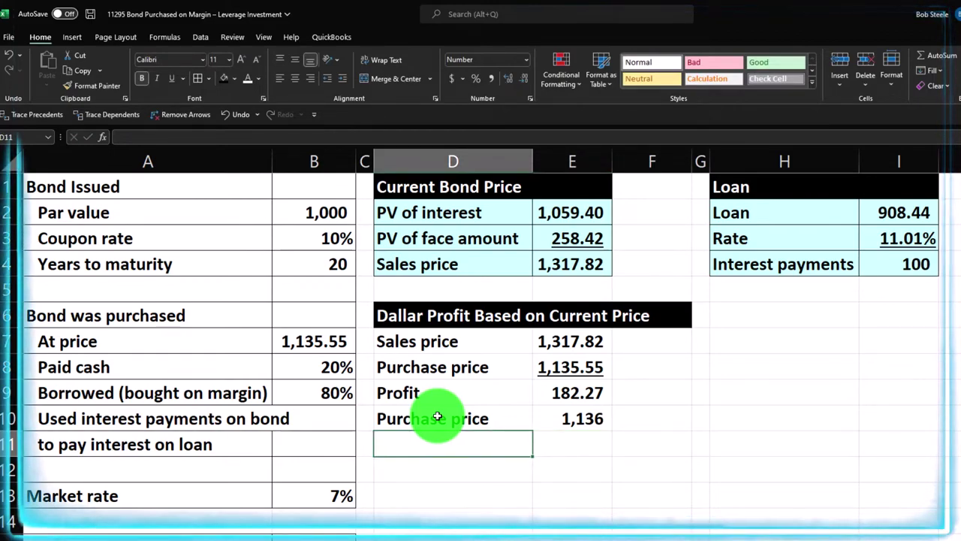
{"action": "type", "text": "Profit"}
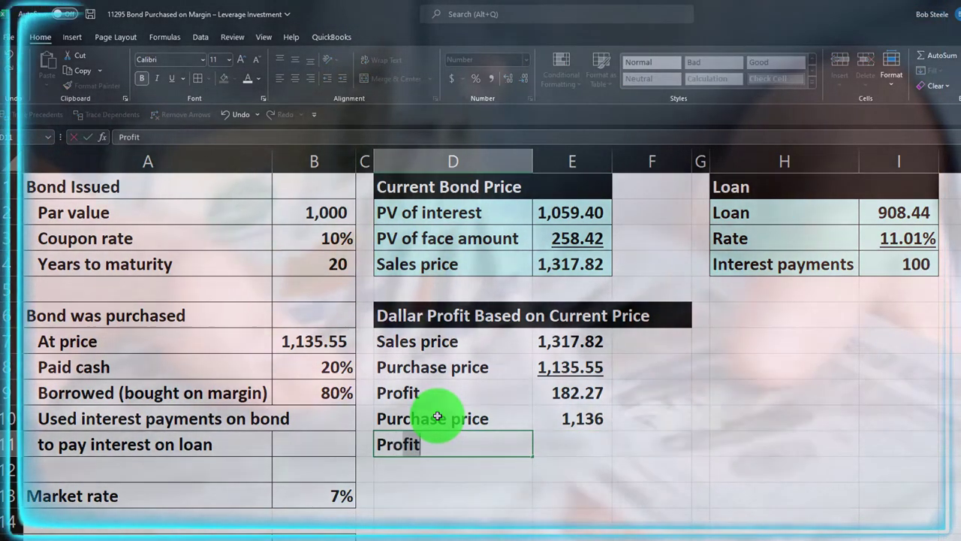
{"action": "type", "text": "%"}
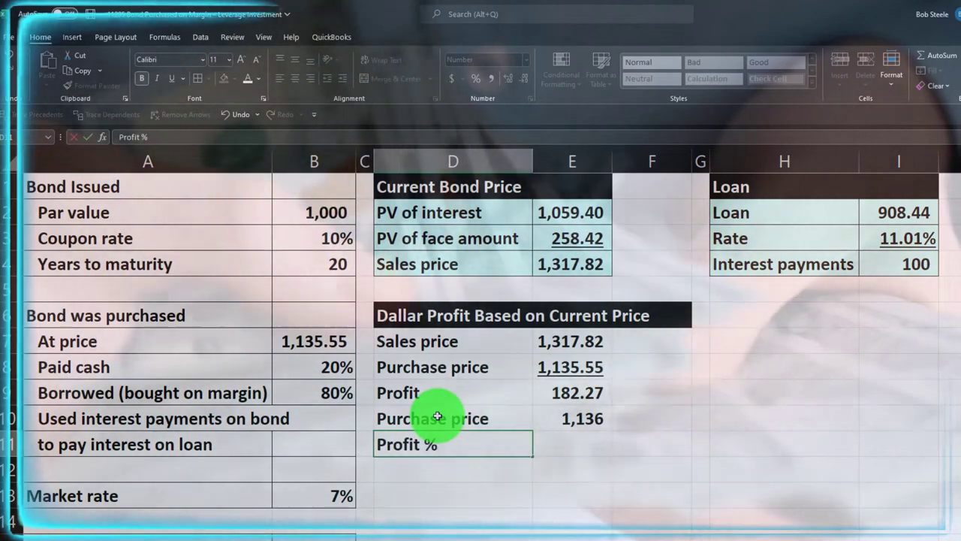
{"action": "key", "text": "Tab"}
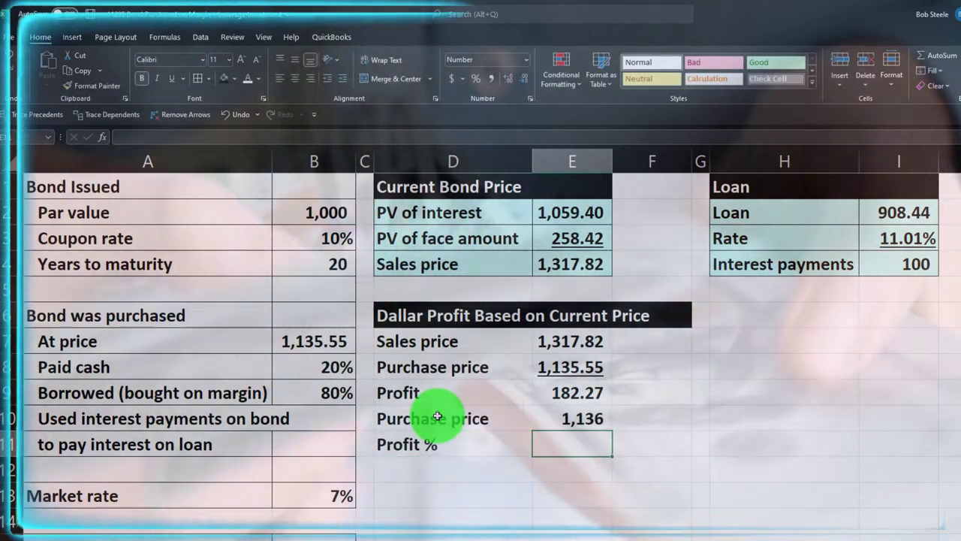
{"action": "type", "text": "="}
{"action": "key", "text": "Up"}
{"action": "key", "text": "Up"}
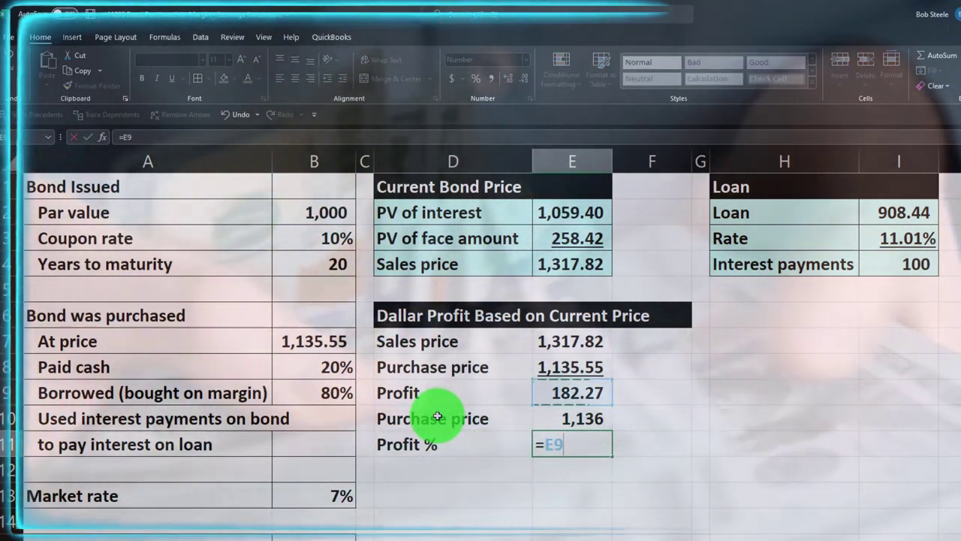
{"action": "type", "text": "/"}
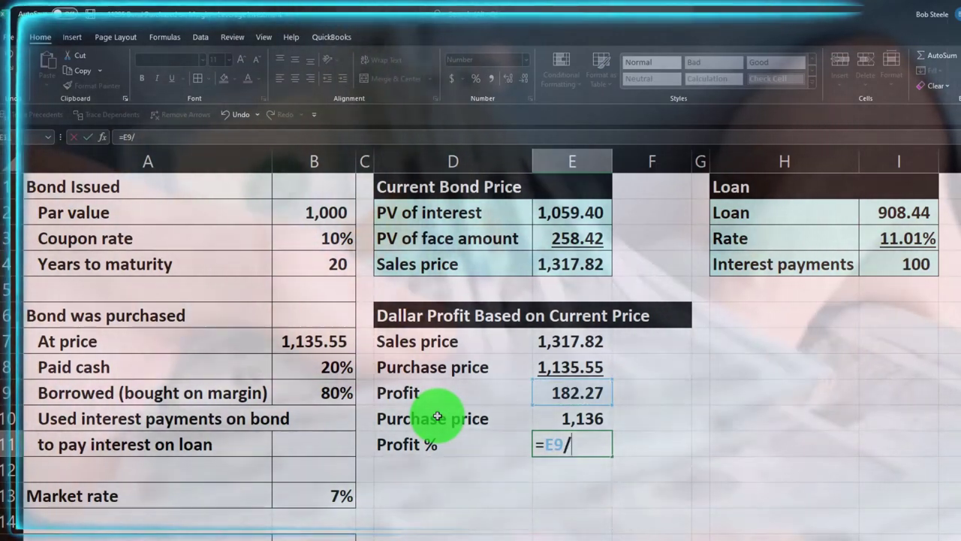
{"action": "key", "text": "Up"}
{"action": "key", "text": "ctrl+Return"}
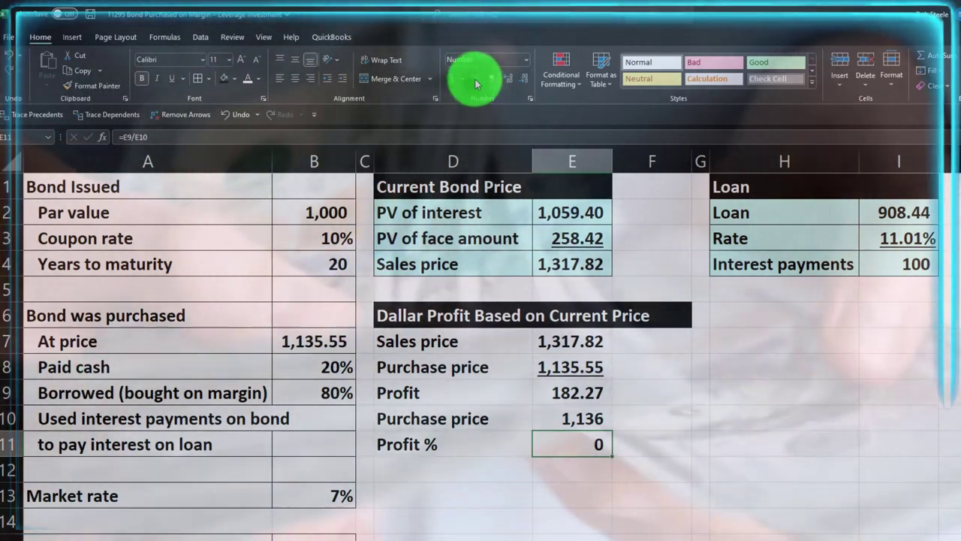
Format the profit percentage in E11 as a percentage with two decimal places
{"action": "left_click", "coordinate": [475, 80]}
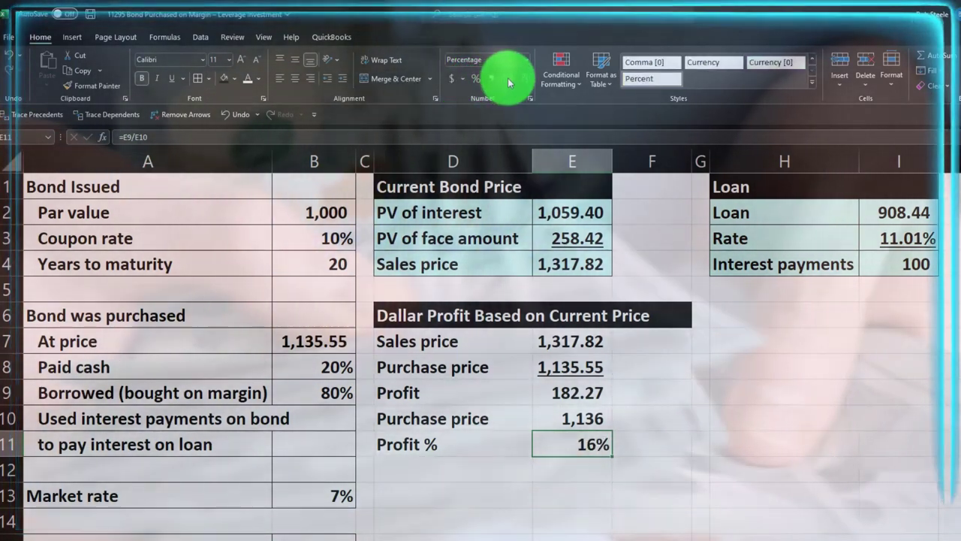
{"action": "left_click", "coordinate": [506, 79]}
{"action": "left_click", "coordinate": [506, 79]}
Show the purchase price in E10 with two decimal places and underline it
{"action": "left_click", "coordinate": [572, 418]}
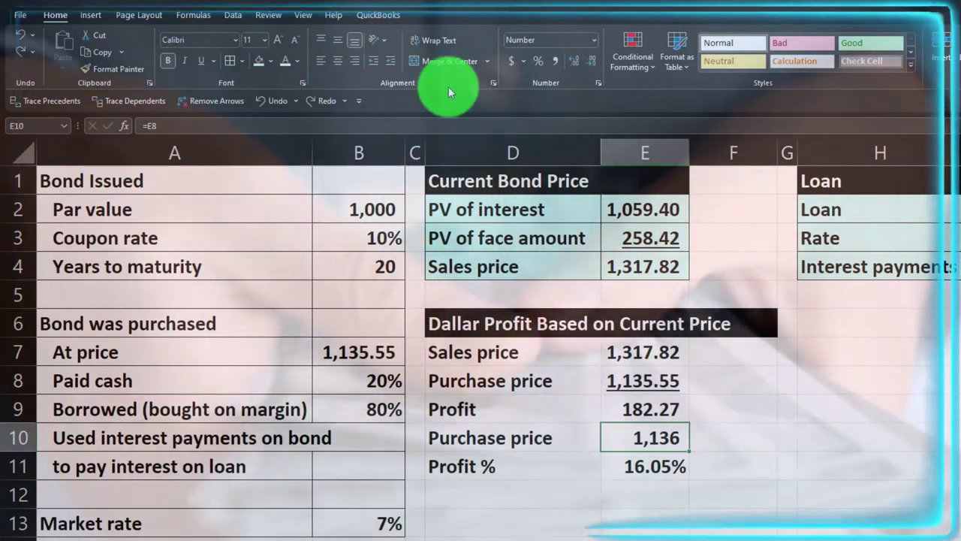
{"action": "left_click", "coordinate": [577, 60]}
{"action": "left_click", "coordinate": [577, 60]}
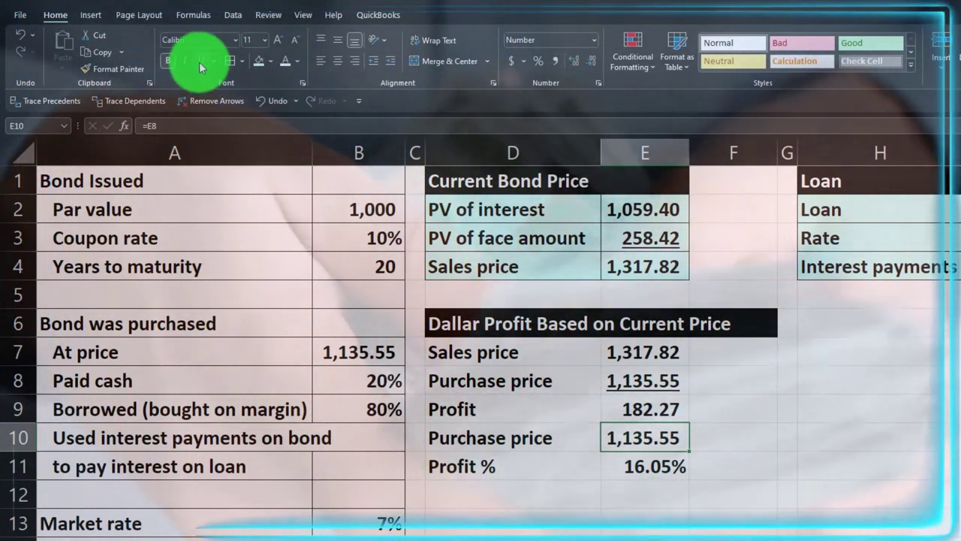
{"action": "left_click", "coordinate": [201, 61]}
Copy the plain formatting of F5 to F6 and widen column D until the profit header fits within D6:E6
{"action": "left_click", "coordinate": [744, 347]}
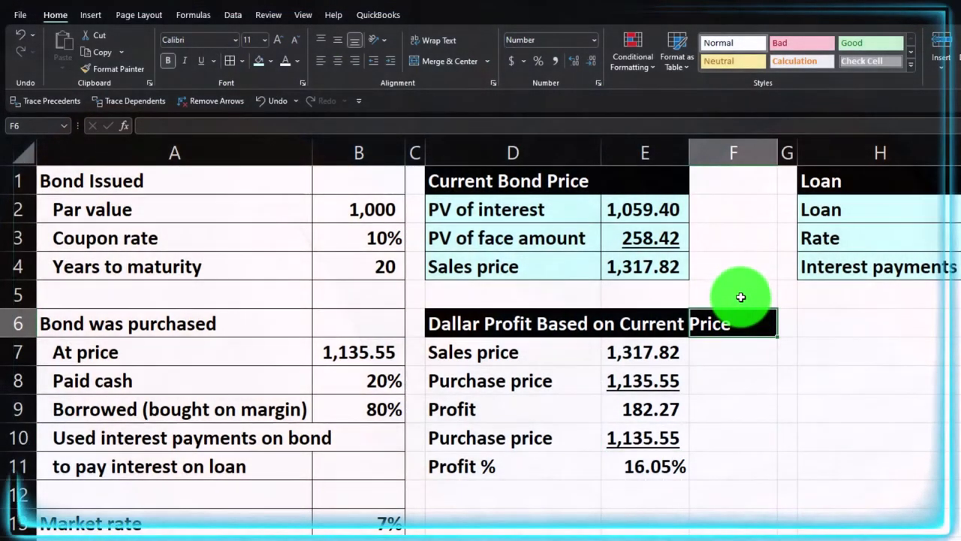
{"action": "left_click", "coordinate": [740, 295]}
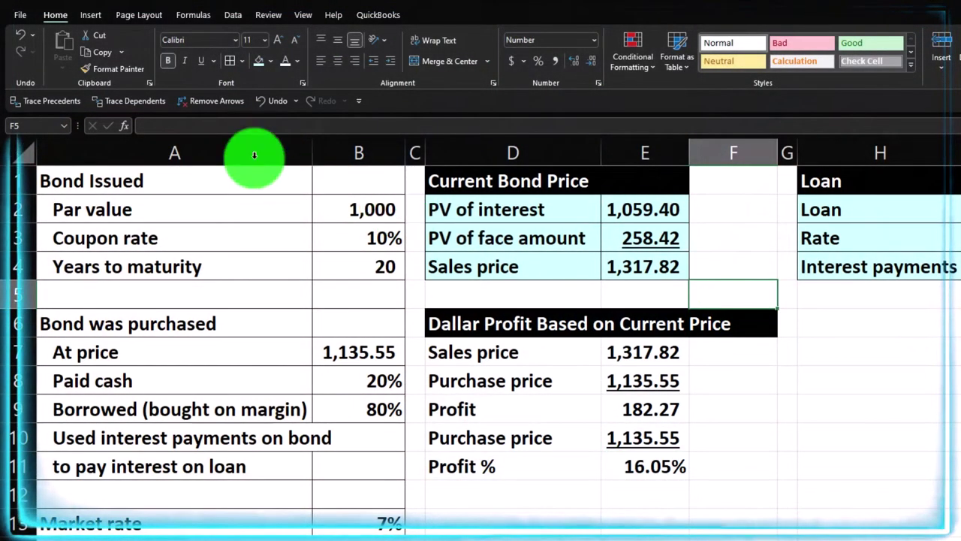
{"action": "key", "text": "Down"}
{"action": "key", "text": "Return"}
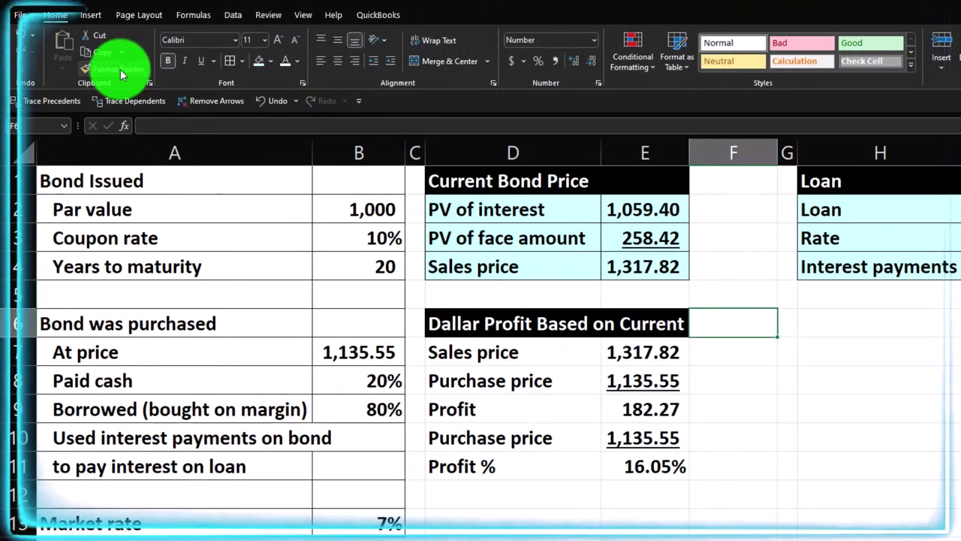
{"action": "left_click_drag", "start_coordinate": [602, 155], "coordinate": [666, 153]}
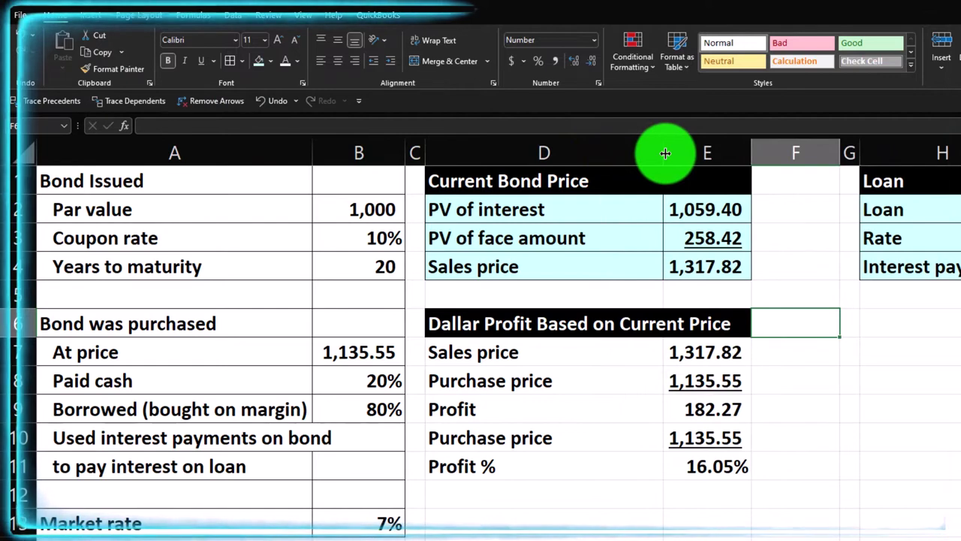
Apply borders and the light blue fill to the dollar profit table cells D7:E11
{"action": "left_click_drag", "start_coordinate": [562, 352], "coordinate": [669, 453]}
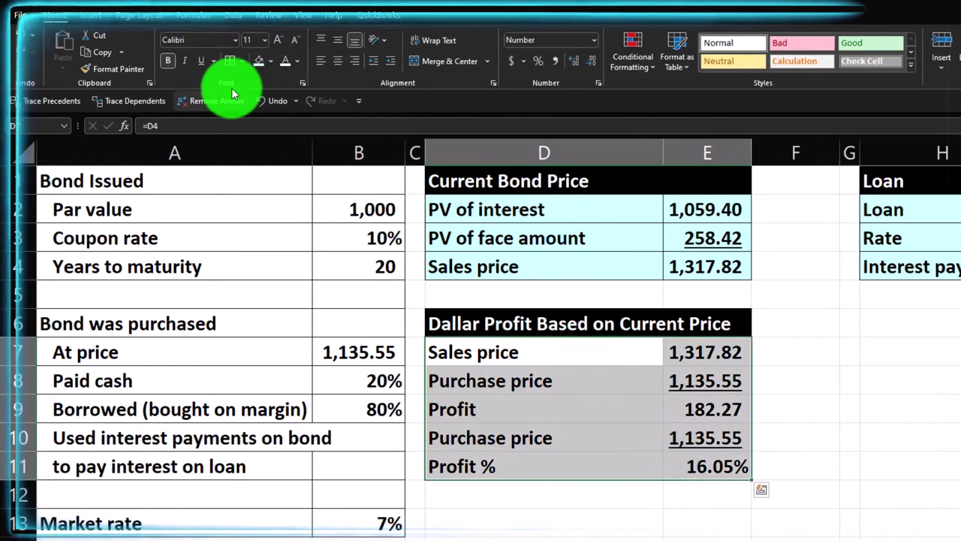
{"action": "left_click", "coordinate": [254, 66]}
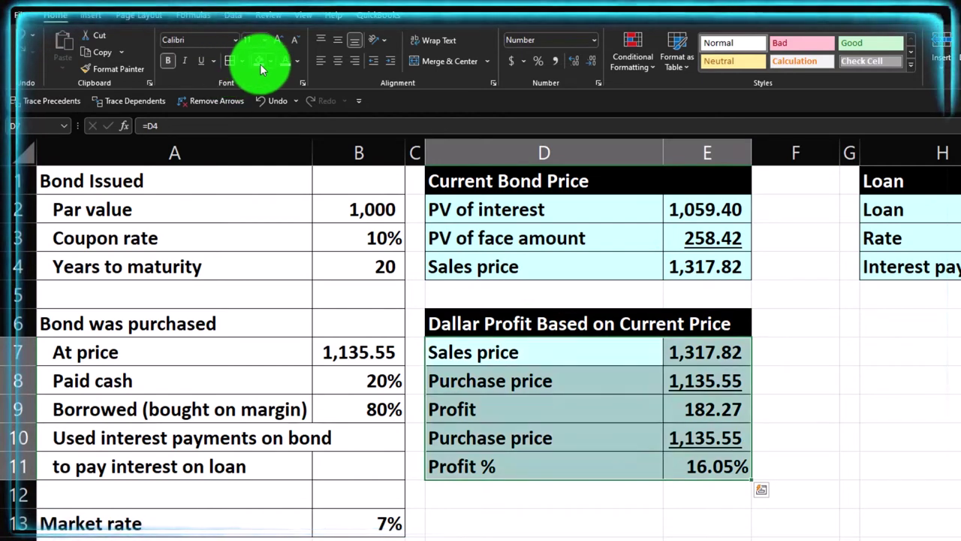
{"action": "left_click", "coordinate": [718, 466]}
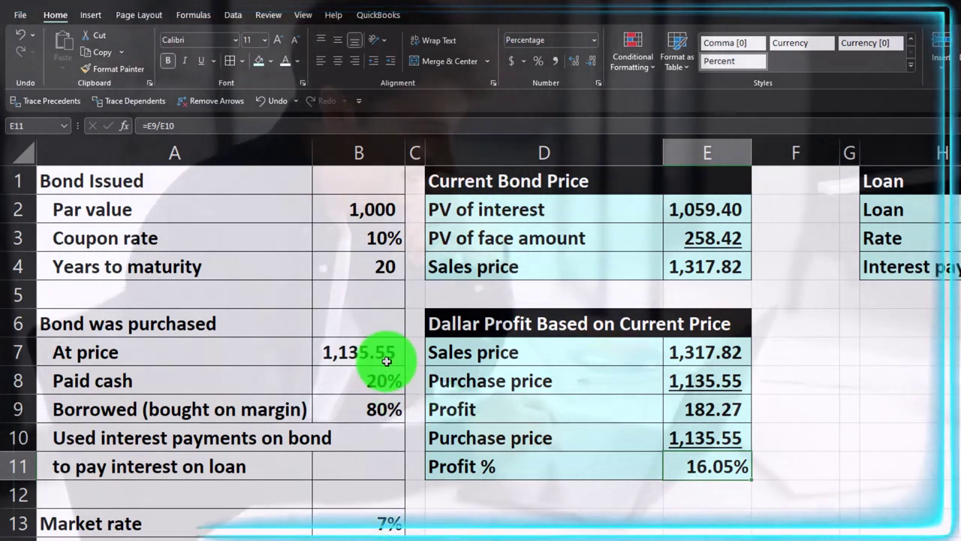
Enter the heading "Percent Return on Cash Investment" in D13
{"action": "left_click", "coordinate": [543, 523]}
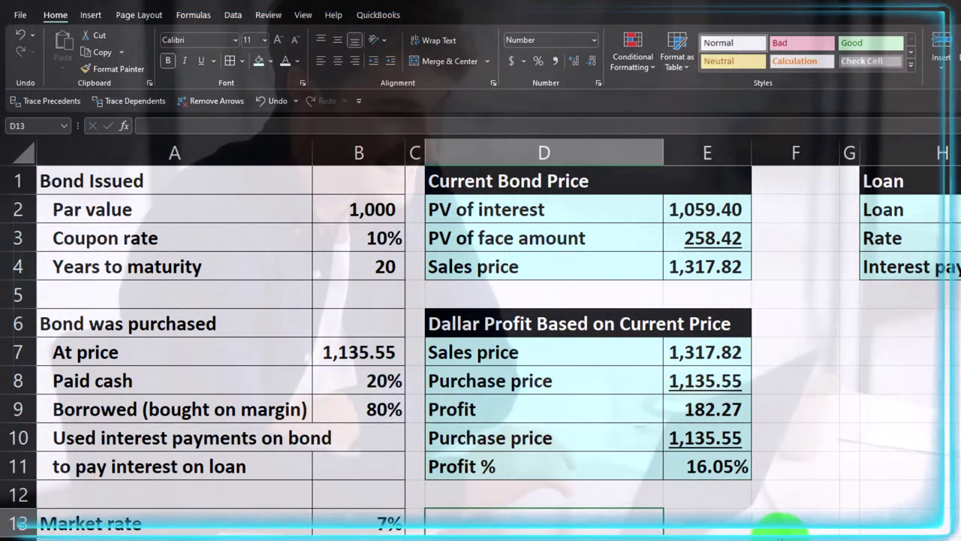
{"action": "type", "text": "Pe"}
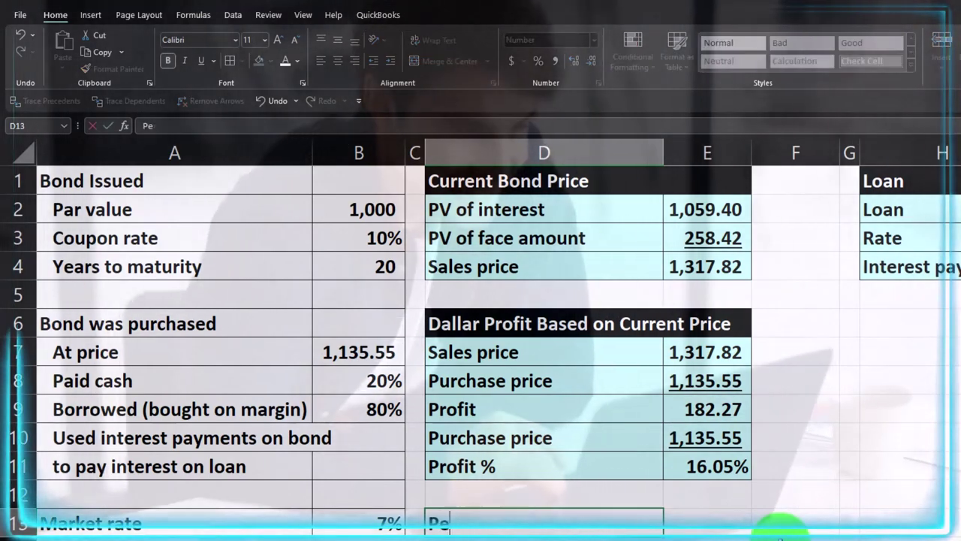
{"action": "type", "text": "rcetn Retur"}
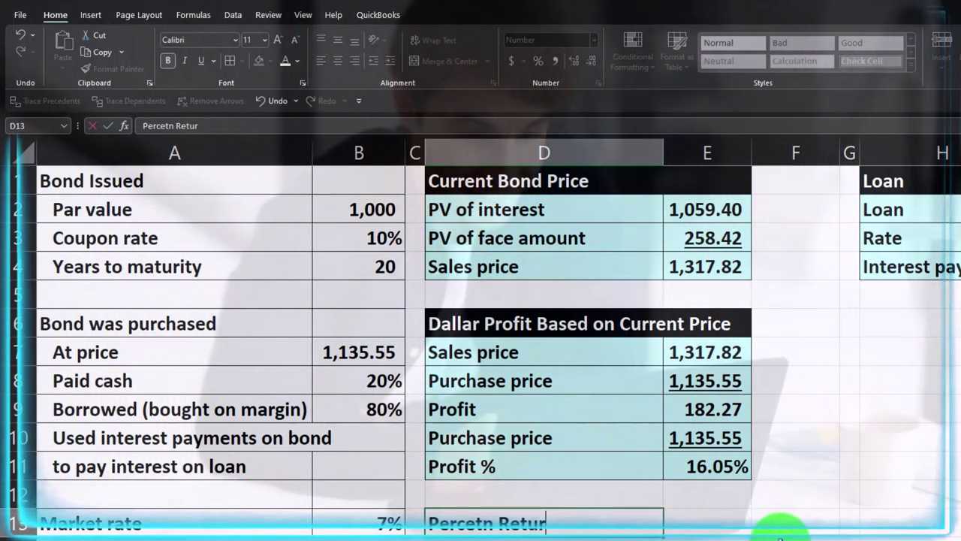
{"action": "key", "text": "BackSpace"}
{"action": "key", "text": "BackSpace"}
{"action": "key", "text": "BackSpace"}
{"action": "key", "text": "BackSpace"}
{"action": "key", "text": "BackSpace"}
{"action": "key", "text": "BackSpace"}
{"action": "key", "text": "BackSpace"}
{"action": "key", "text": "BackSpace"}
{"action": "type", "text": "nt "}
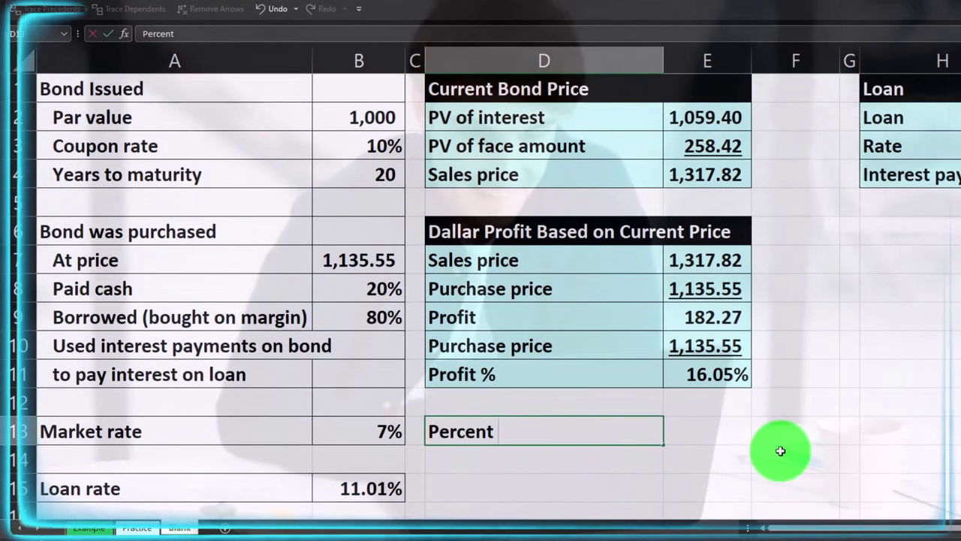
{"action": "type", "text": "Return on Cash Investment"}
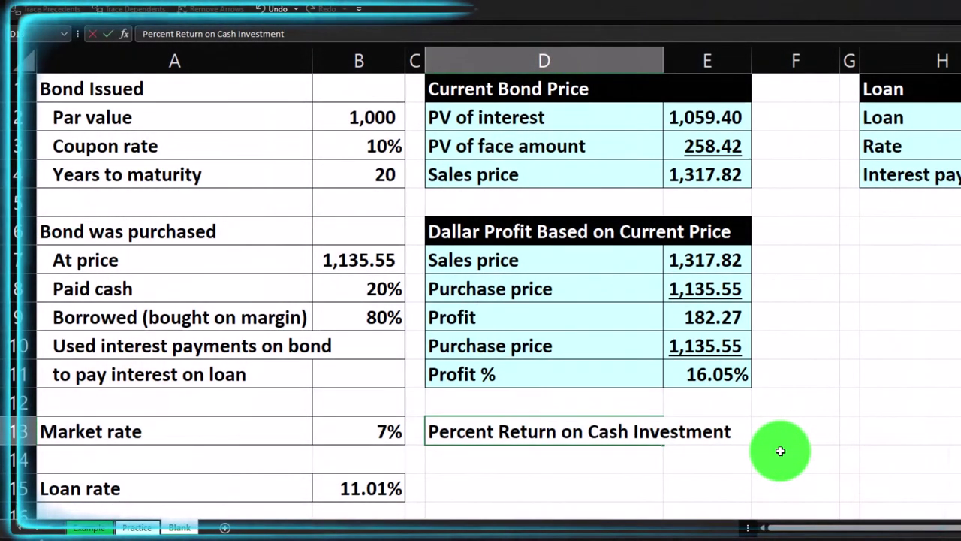
{"action": "key", "text": "Return"}
Format the heading cells D13:E13 with a black fill and white text
{"action": "scroll", "coordinate": [780, 450], "scroll_direction": "down", "scroll_amount": 1}
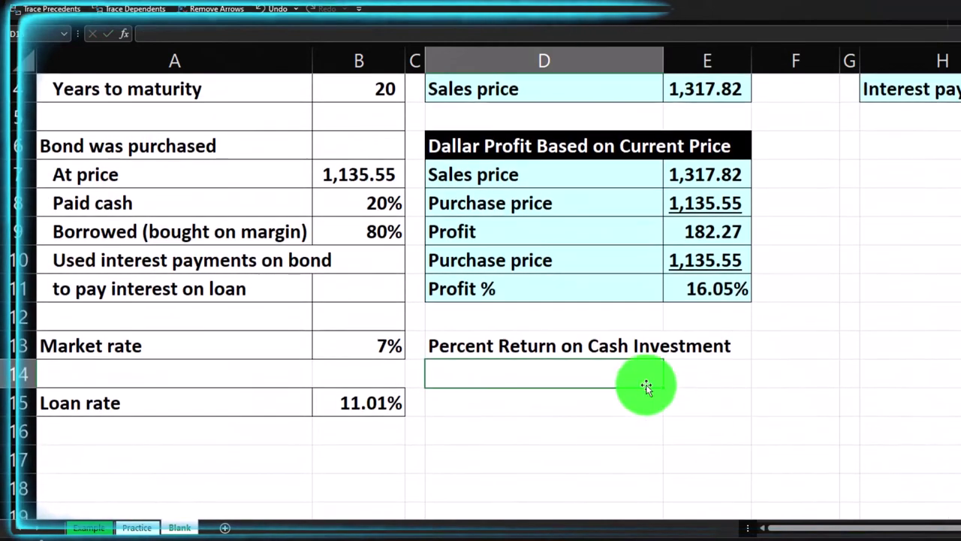
{"action": "left_click_drag", "start_coordinate": [579, 338], "coordinate": [675, 338]}
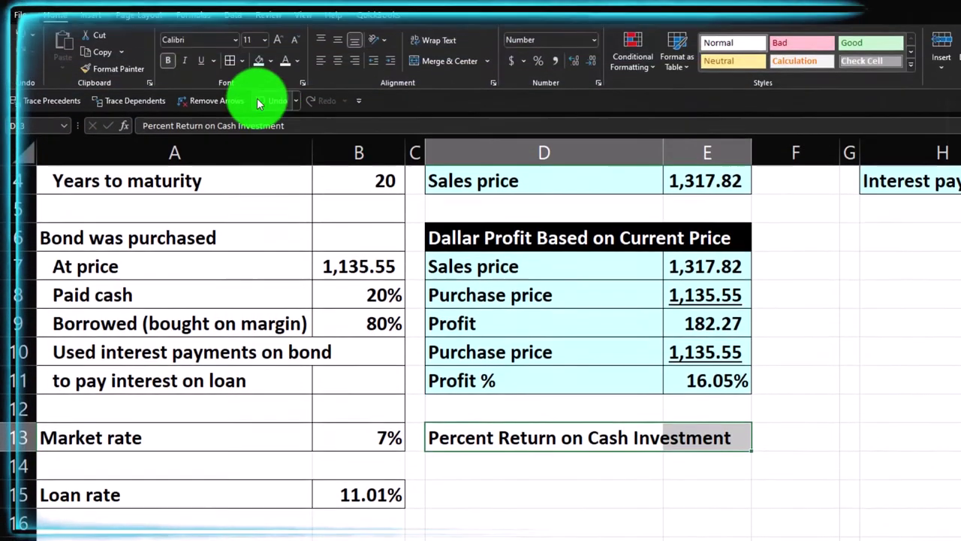
{"action": "left_click", "coordinate": [268, 68]}
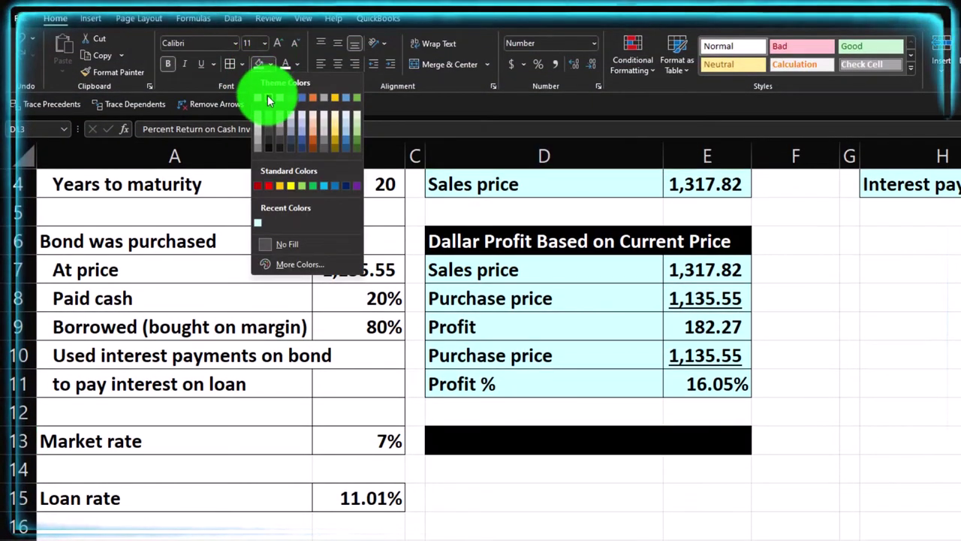
{"action": "left_click", "coordinate": [268, 97]}
{"action": "left_click", "coordinate": [284, 71]}
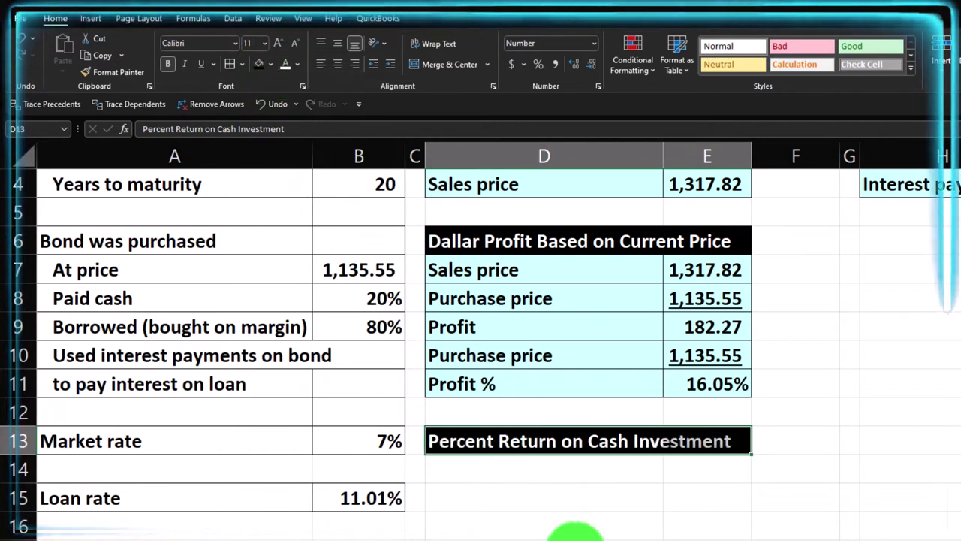
Enter the label "Amount paid in cash:" in D14
{"action": "left_click", "coordinate": [497, 469]}
{"action": "type", "text": "Amount paid i"}
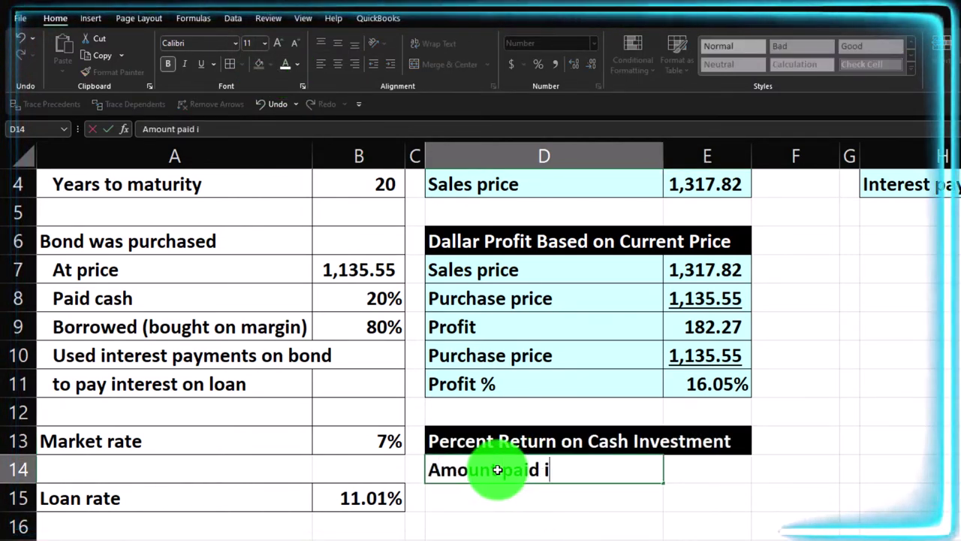
{"action": "type", "text": "n cash:"}
{"action": "key", "text": "Return"}
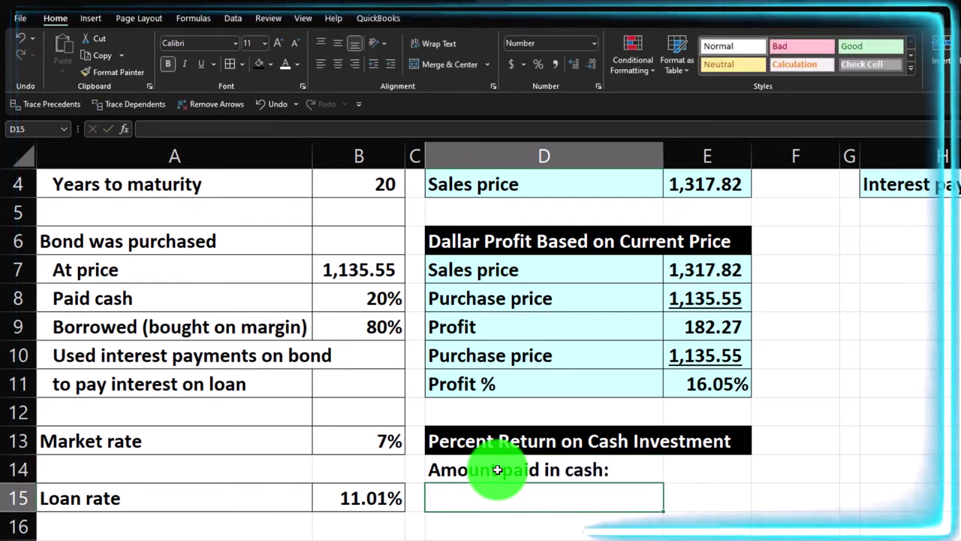
Link the label in D15 to the "At price" label with =A7
{"action": "type", "text": "="}
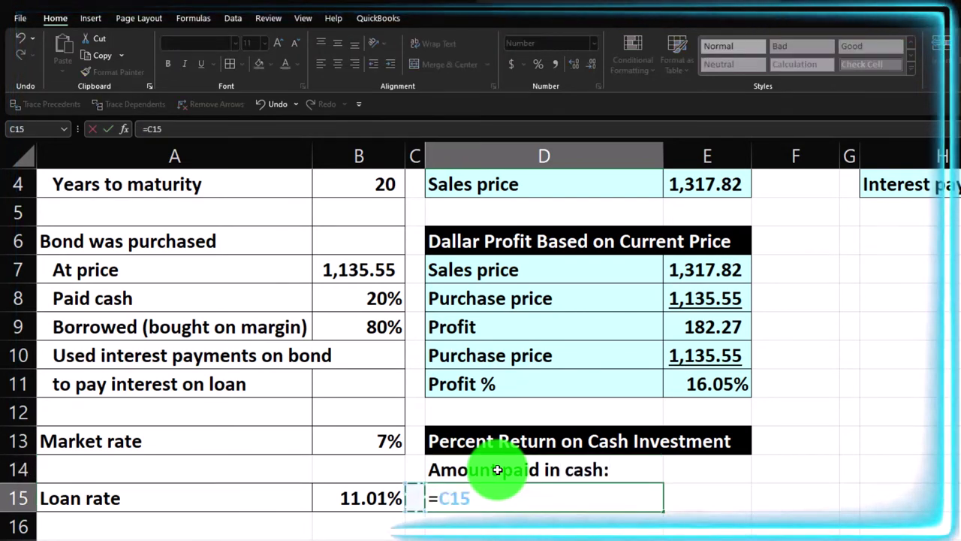
{"action": "key", "text": "Left"}
{"action": "key", "text": "Left"}
{"action": "key", "text": "Up"}
{"action": "key", "text": "Up"}
{"action": "key", "text": "Up"}
{"action": "key", "text": "Up"}
{"action": "key", "text": "Up"}
{"action": "key", "text": "Up"}
{"action": "key", "text": "Up"}
{"action": "key", "text": "Up"}
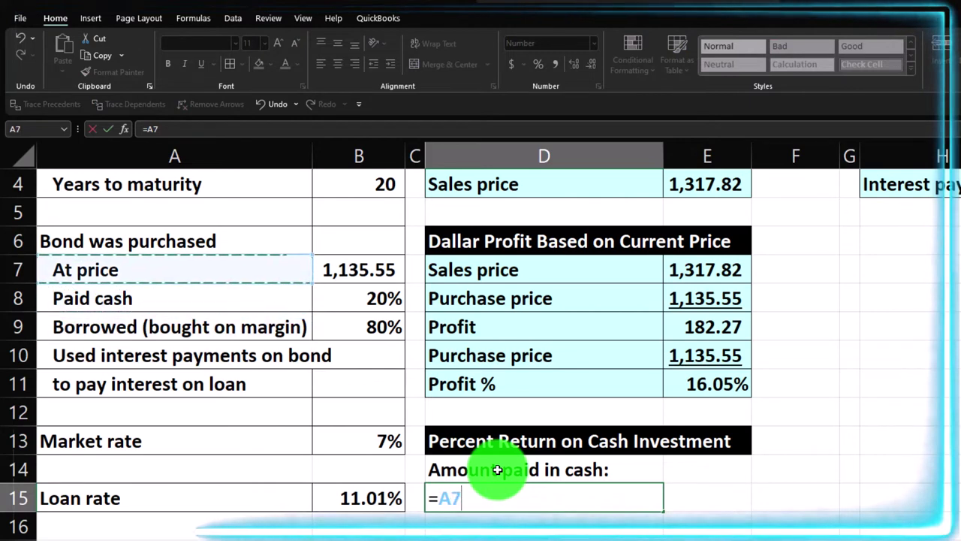
{"action": "key", "text": "Tab"}
Bring the bond's purchase price into E15 with =B7 and show it with two decimal places
{"action": "type", "text": "="}
{"action": "key", "text": "Left"}
{"action": "key", "text": "Left"}
{"action": "key", "text": "Left"}
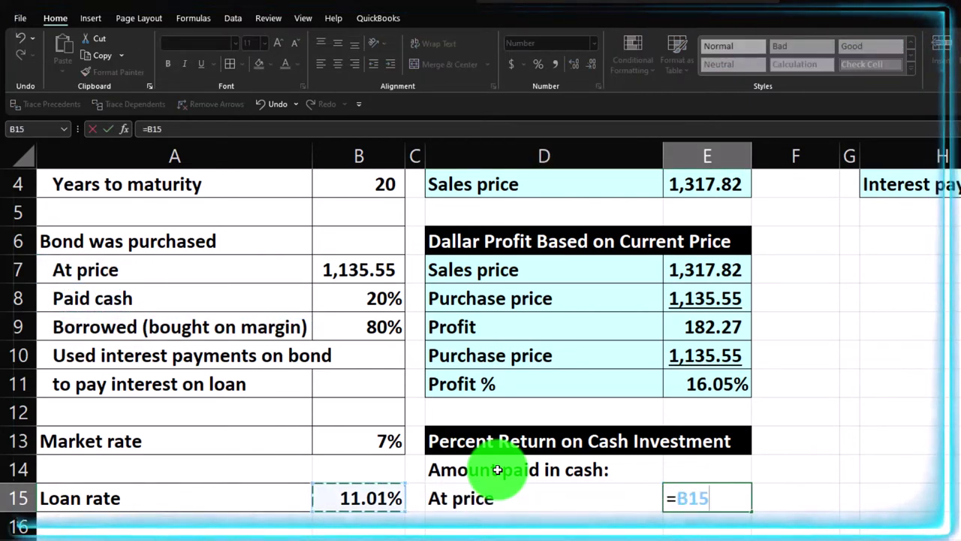
{"action": "key", "text": "Up"}
{"action": "key", "text": "Up"}
{"action": "key", "text": "Up"}
{"action": "key", "text": "Return"}
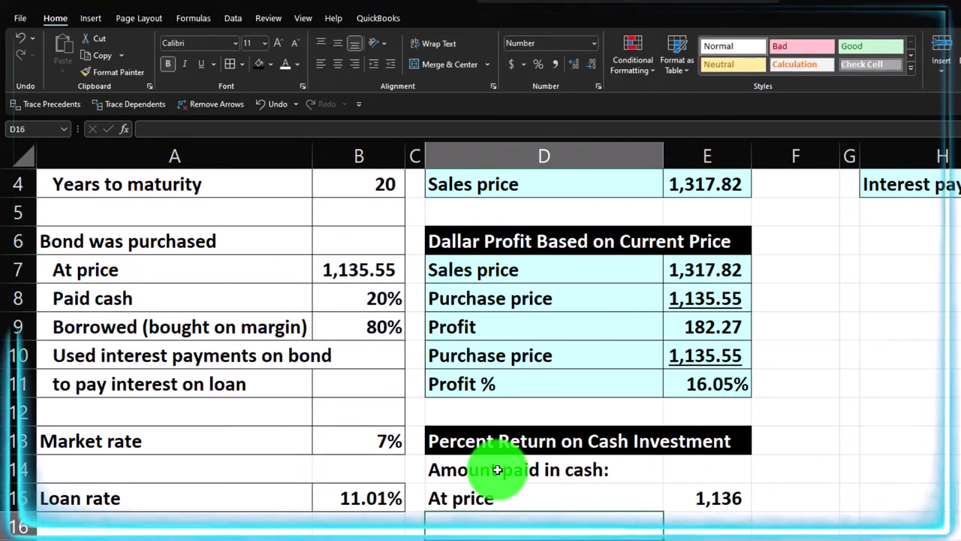
{"action": "key", "text": "Up"}
{"action": "key", "text": "Up"}
{"action": "key", "text": "Down"}
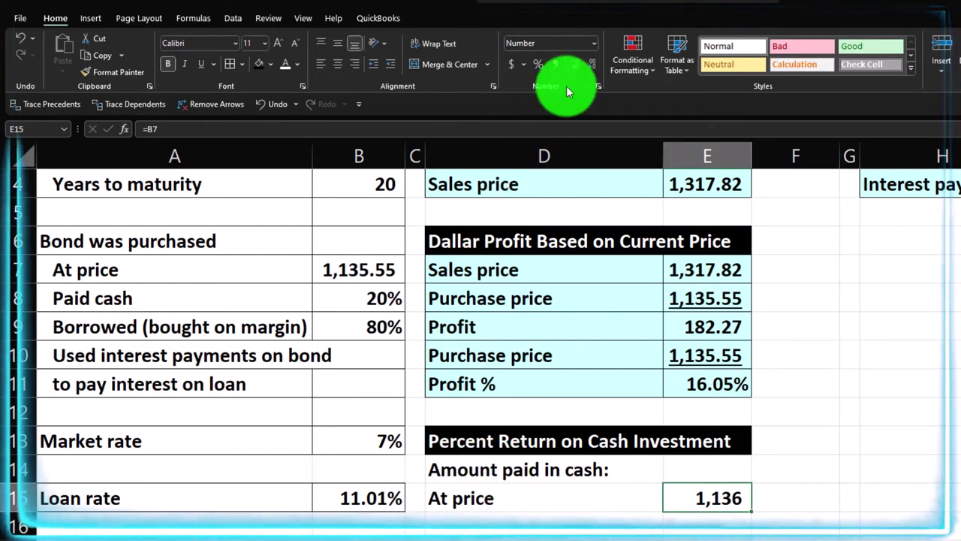
Link the label in D16 to the "Paid cash" label with =+A8
{"action": "key", "text": "Left"}
{"action": "key", "text": "Down"}
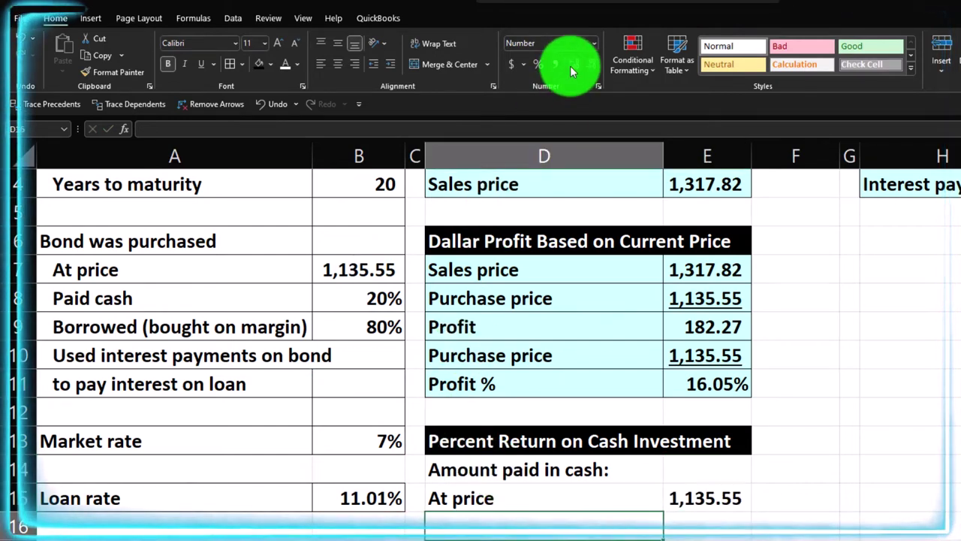
{"action": "type", "text": "+"}
{"action": "key", "text": "Up"}
{"action": "key", "text": "Up"}
{"action": "key", "text": "Up"}
{"action": "key", "text": "Up"}
{"action": "key", "text": "Up"}
{"action": "key", "text": "Up"}
{"action": "key", "text": "Up"}
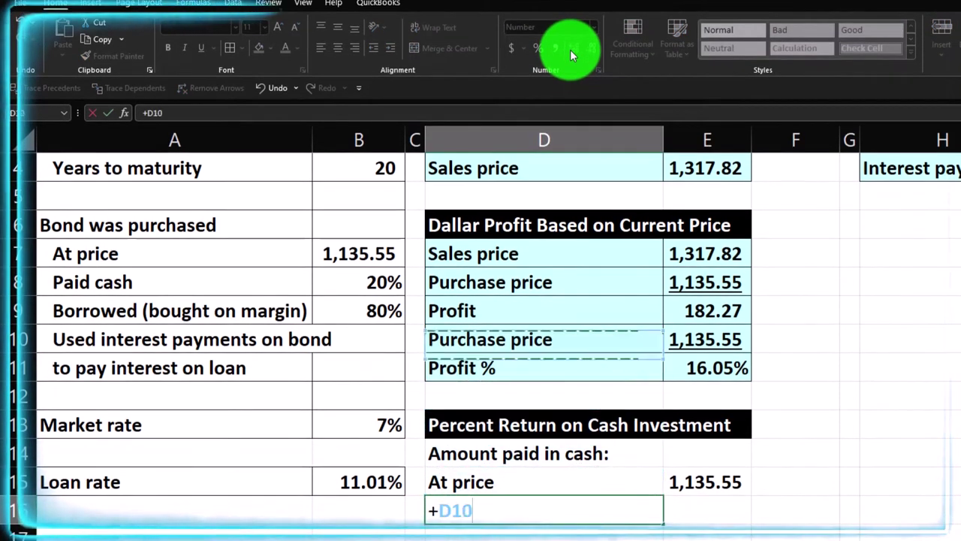
{"action": "key", "text": "Left"}
{"action": "key", "text": "Left"}
{"action": "key", "text": "Left"}
{"action": "key", "text": "Up"}
{"action": "key", "text": "Tab"}
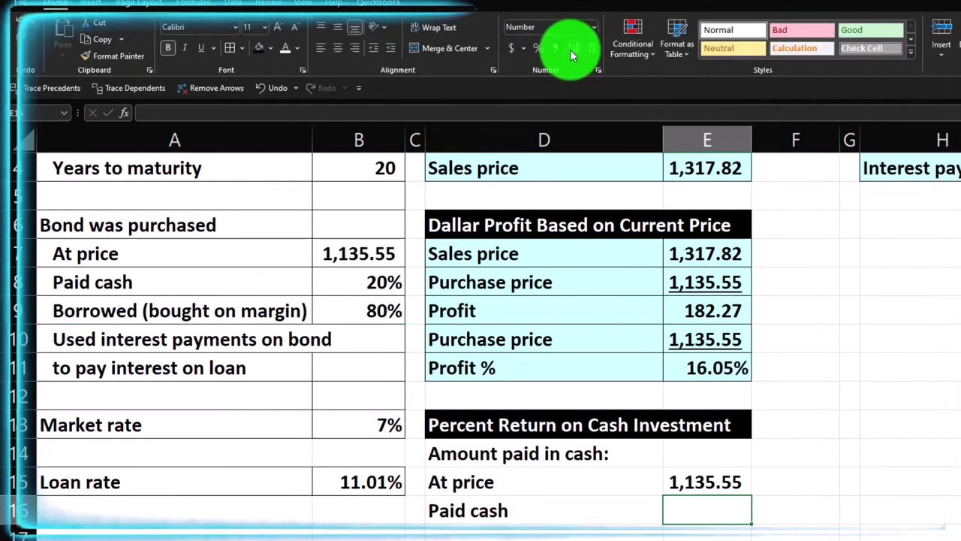
Bring the cash-paid percentage into E16 with =B8
{"action": "type", "text": "="}
{"action": "key", "text": "Left"}
{"action": "key", "text": "Left"}
{"action": "key", "text": "Left"}
{"action": "key", "text": "Left"}
{"action": "key", "text": "Up"}
{"action": "key", "text": "Up"}
{"action": "key", "text": "Up"}
{"action": "key", "text": "Up"}
{"action": "key", "text": "Up"}
{"action": "key", "text": "Up"}
{"action": "key", "text": "Up"}
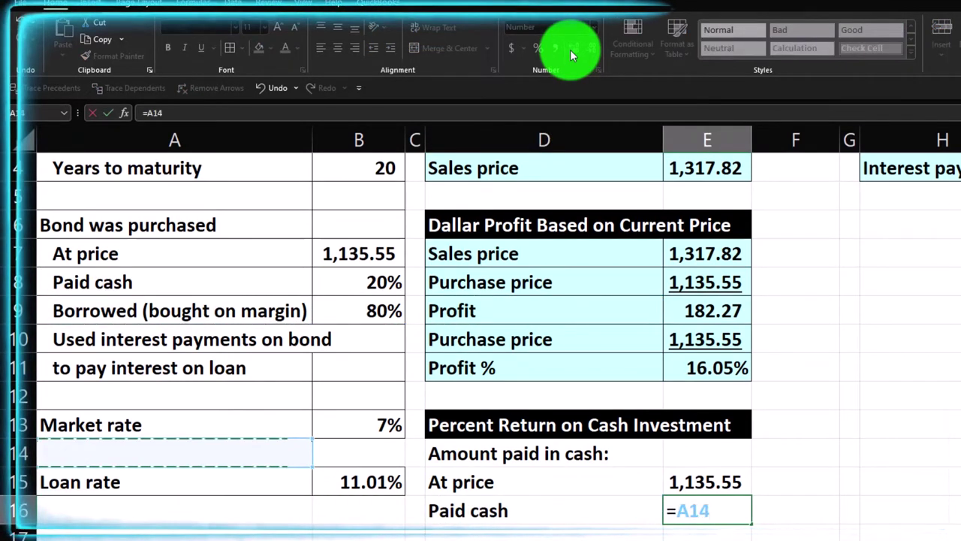
{"action": "key", "text": "Right"}
{"action": "key", "text": "Up"}
{"action": "key", "text": "Return"}
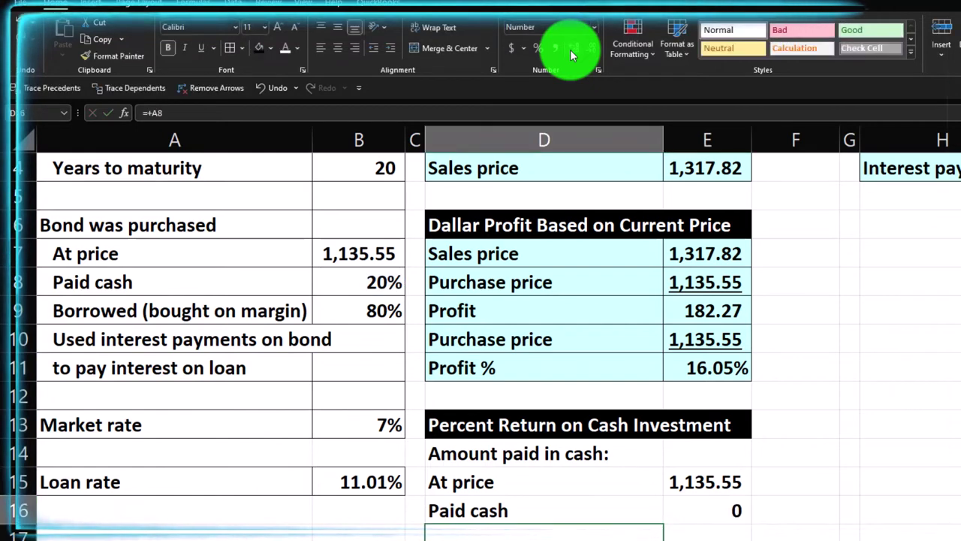
Format E16 as a percentage and underline it
{"action": "key", "text": "Up"}
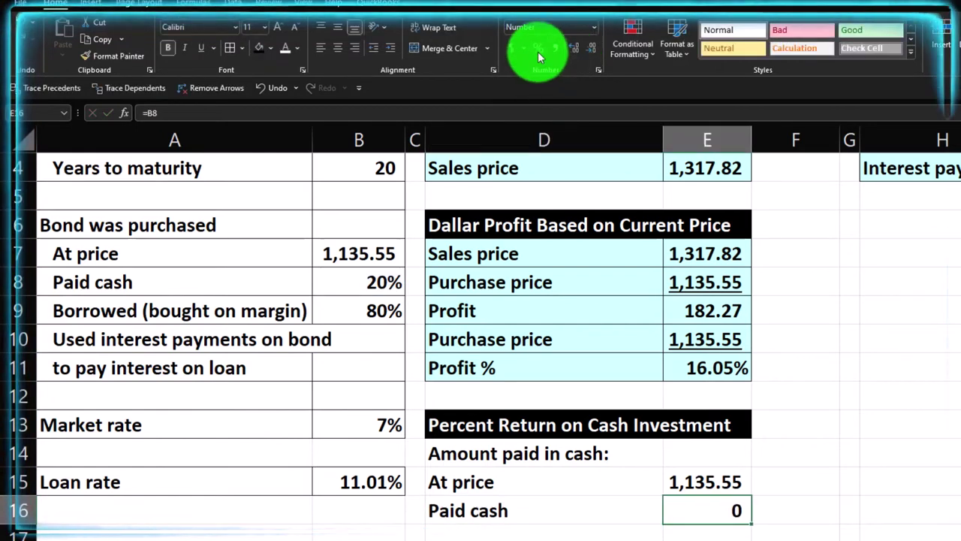
{"action": "left_click", "coordinate": [538, 49]}
{"action": "left_click", "coordinate": [200, 48]}
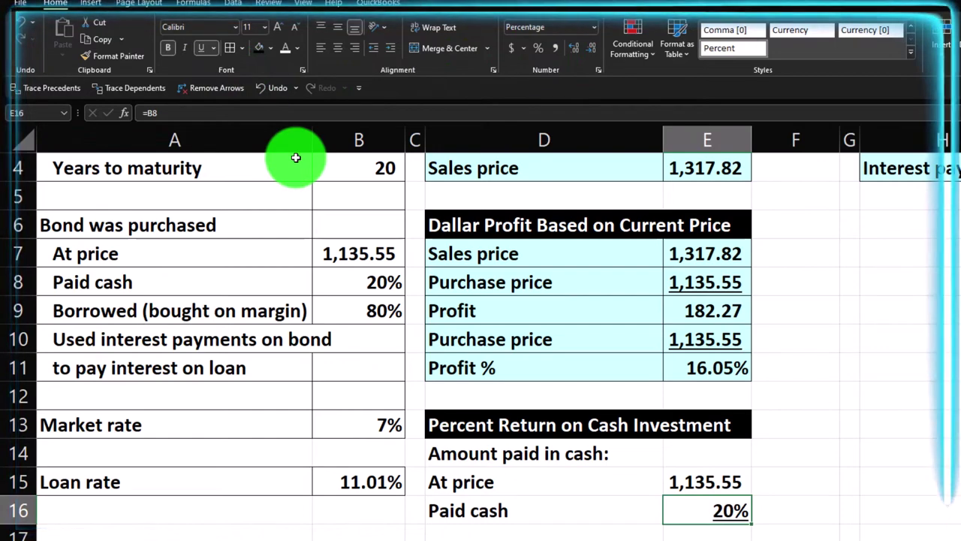
Copy the label from D14 to D17 and remove its colon so it reads "Amount paid in cash"
{"action": "left_click", "coordinate": [570, 461]}
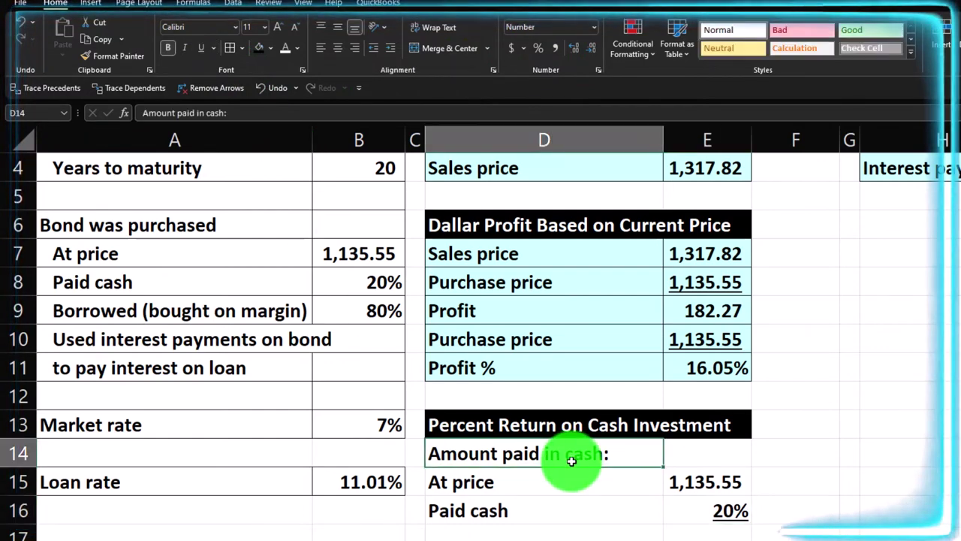
{"action": "key", "text": "ctrl+c"}
{"action": "left_click", "coordinate": [558, 532]}
{"action": "key", "text": "ctrl+v"}
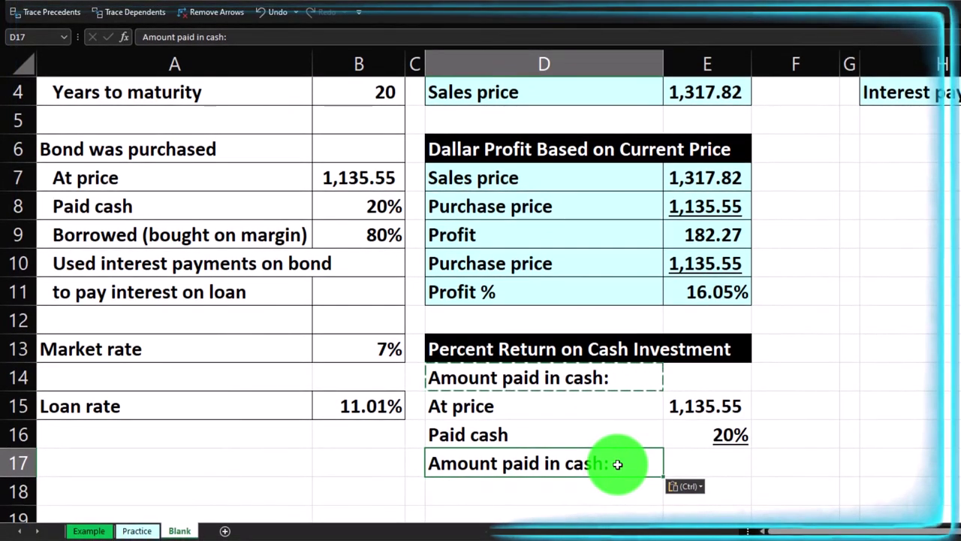
{"action": "double_click", "coordinate": [617, 464]}
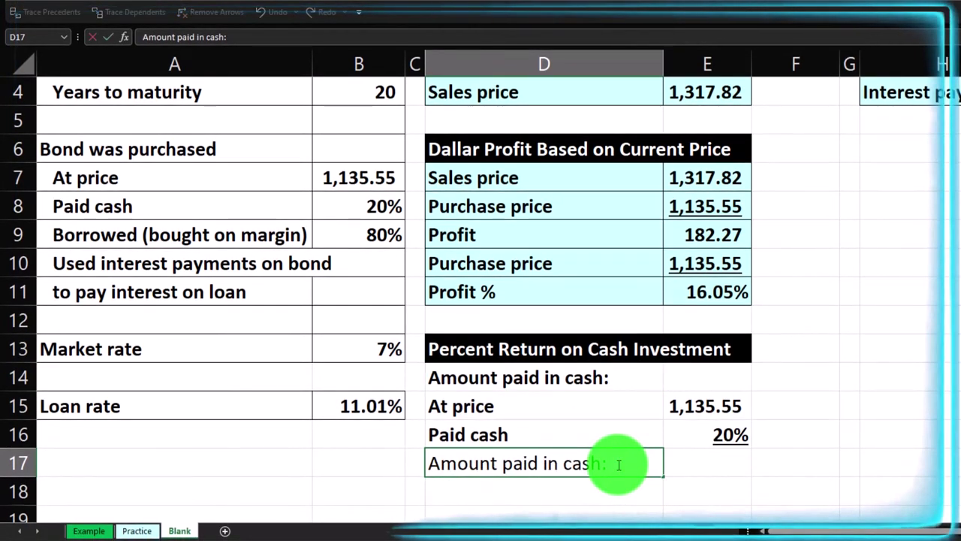
{"action": "key", "text": "Tab"}
Calculate the amount paid in cash in F17 as =E15*E16, shown with two decimal places
{"action": "key", "text": "Tab"}
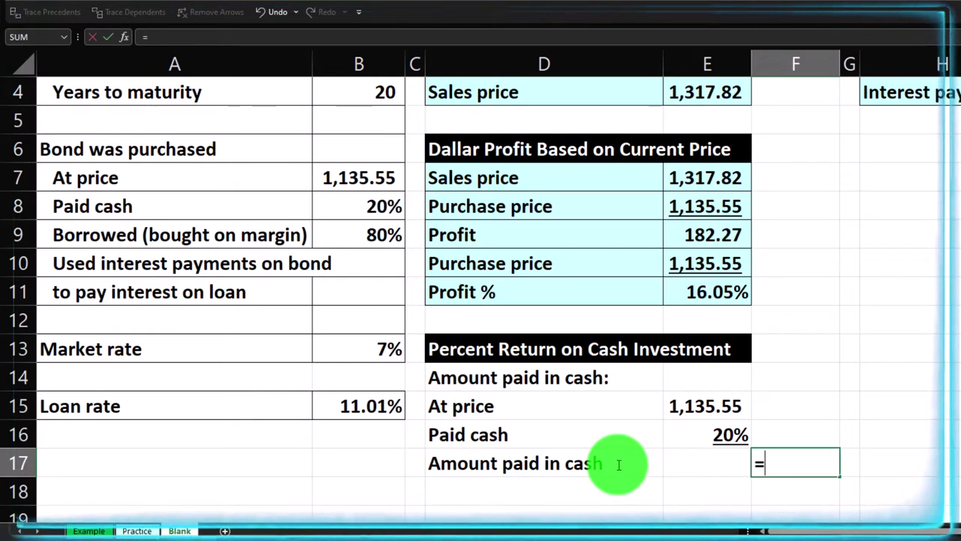
{"action": "type", "text": "="}
{"action": "key", "text": "Up"}
{"action": "key", "text": "Left"}
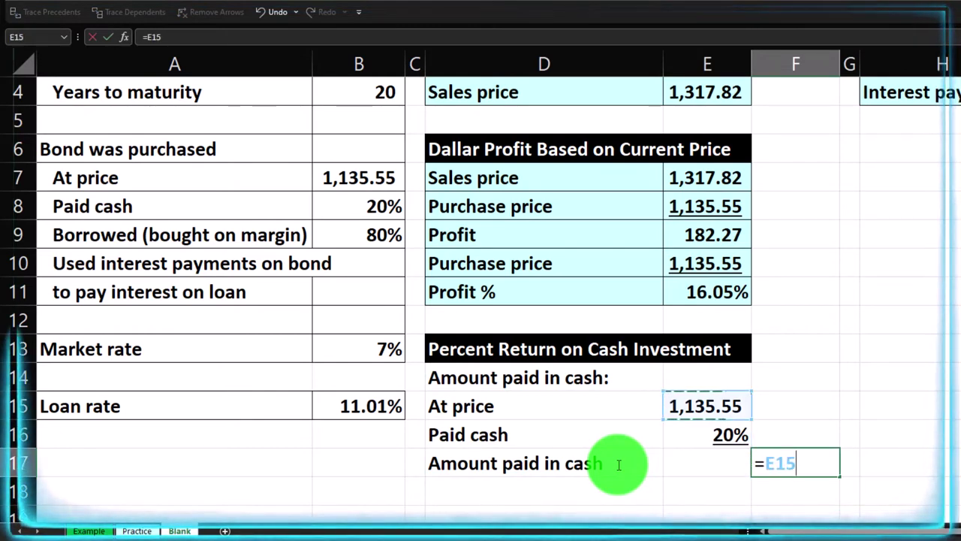
{"action": "key", "text": "Up"}
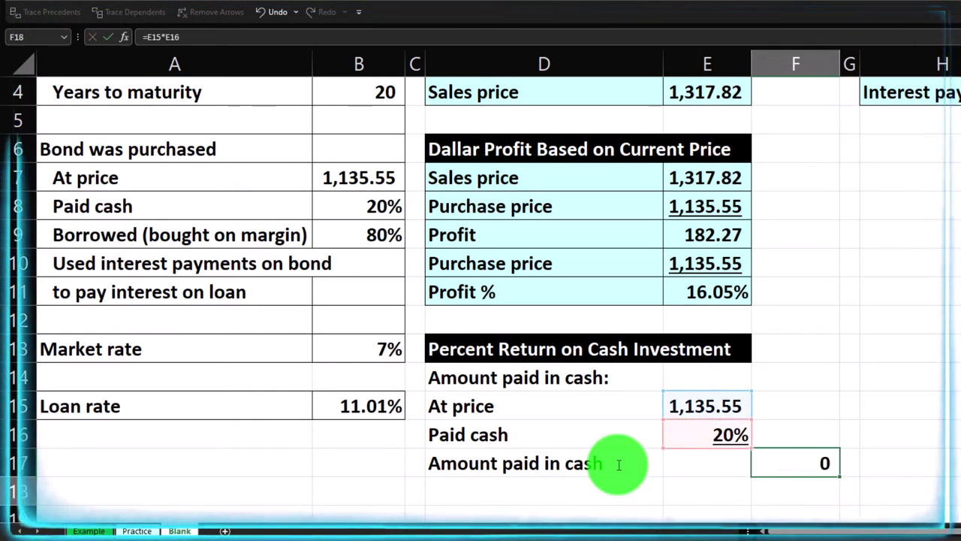
{"action": "key", "text": "ctrl+Return"}
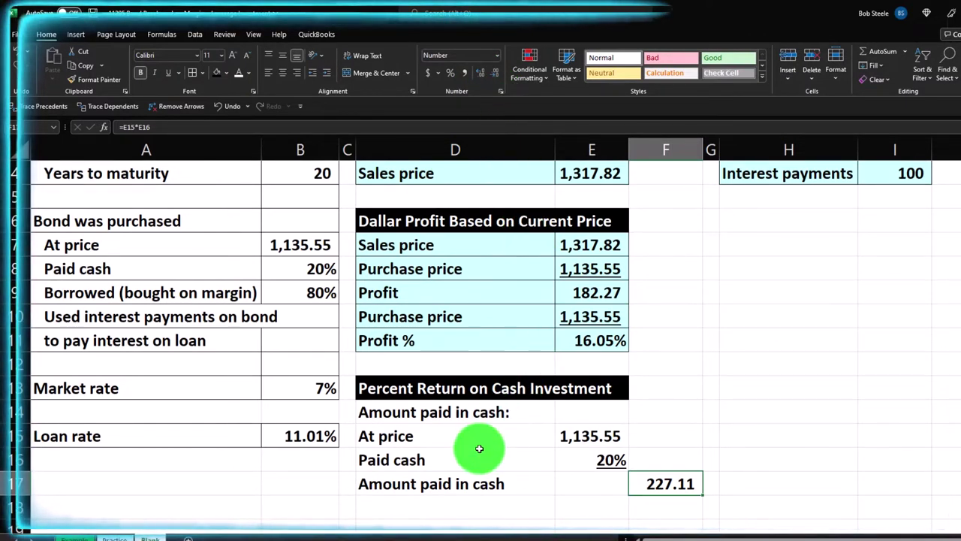
Indent the labels in D15:D17 one level and indent D17 one level further
{"action": "left_click_drag", "start_coordinate": [472, 440], "coordinate": [471, 472]}
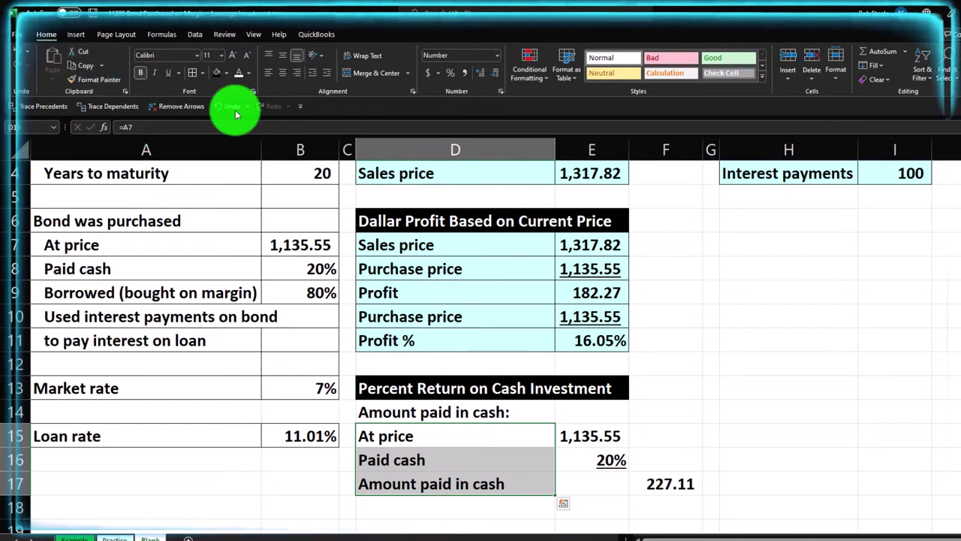
{"action": "left_click", "coordinate": [331, 81]}
{"action": "left_click", "coordinate": [444, 483]}
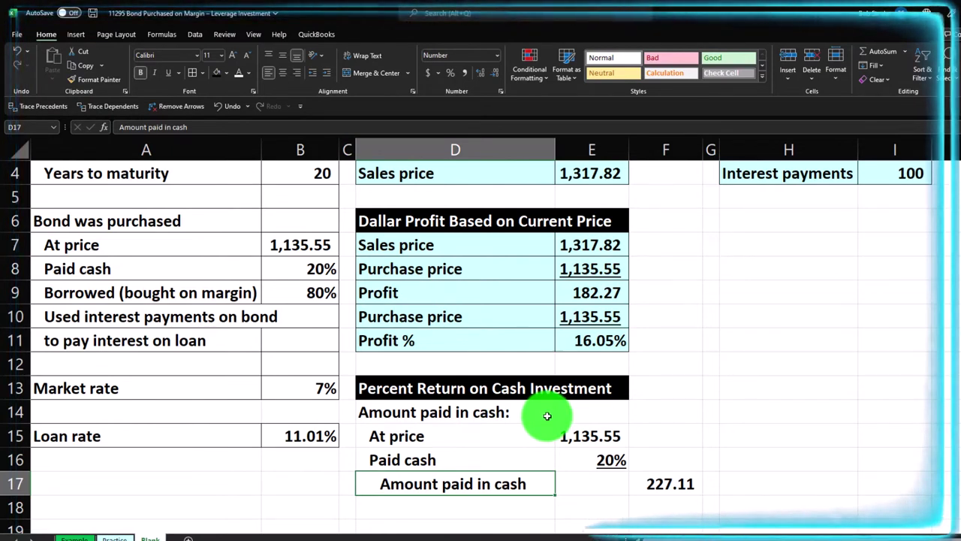
Link the label in D18 to the "Profit" label in D9
{"action": "key", "text": "Down"}
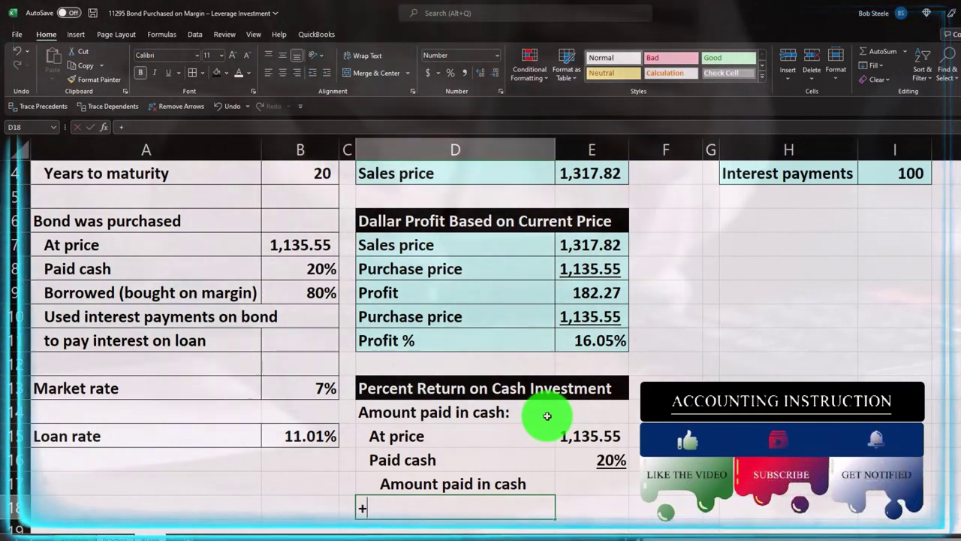
{"action": "type", "text": "+"}
{"action": "key", "text": "Up"}
{"action": "key", "text": "Up"}
{"action": "key", "text": "Up"}
{"action": "key", "text": "Up"}
{"action": "key", "text": "Up"}
{"action": "key", "text": "Up"}
{"action": "key", "text": "Up"}
{"action": "key", "text": "Up"}
{"action": "key", "text": "Up"}
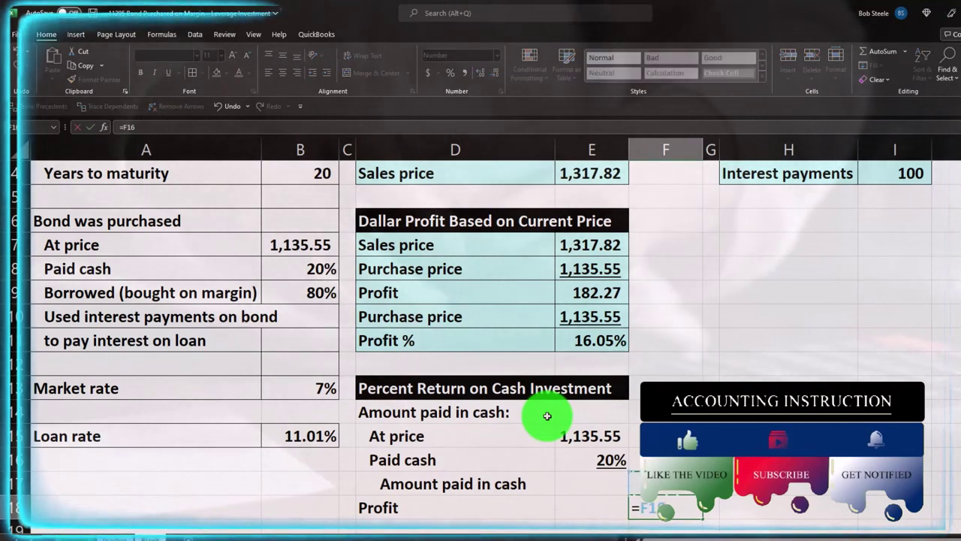
Link F18 to the profit amount in E9 with the formula =E9
{"action": "type", "text": "="}
{"action": "key", "text": "Up"}
{"action": "key", "text": "Up"}
{"action": "key", "text": "Up"}
{"action": "key", "text": "Up"}
{"action": "key", "text": "Up"}
{"action": "key", "text": "Up"}
{"action": "key", "text": "Up"}
{"action": "key", "text": "Up"}
{"action": "key", "text": "Left"}
{"action": "key", "text": "Up"}
{"action": "key", "text": "Return"}
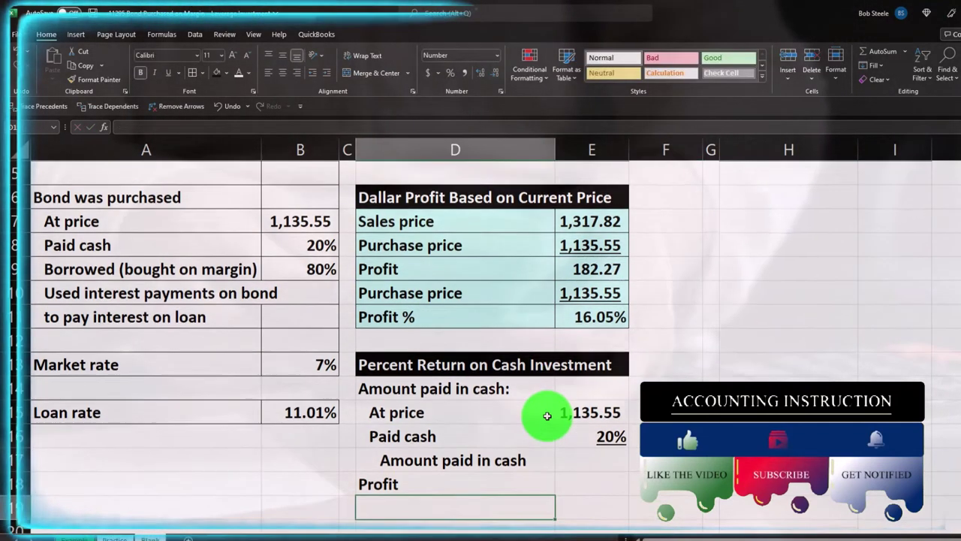
Show the profit in F18 with two decimal places and underline it
{"action": "key", "text": "Up"}
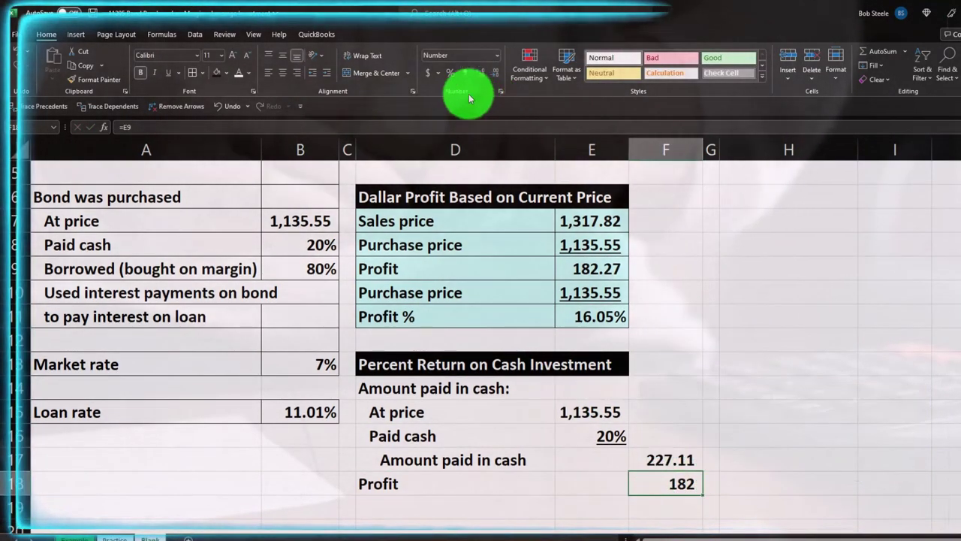
{"action": "left_click", "coordinate": [472, 75]}
{"action": "left_click", "coordinate": [471, 75]}
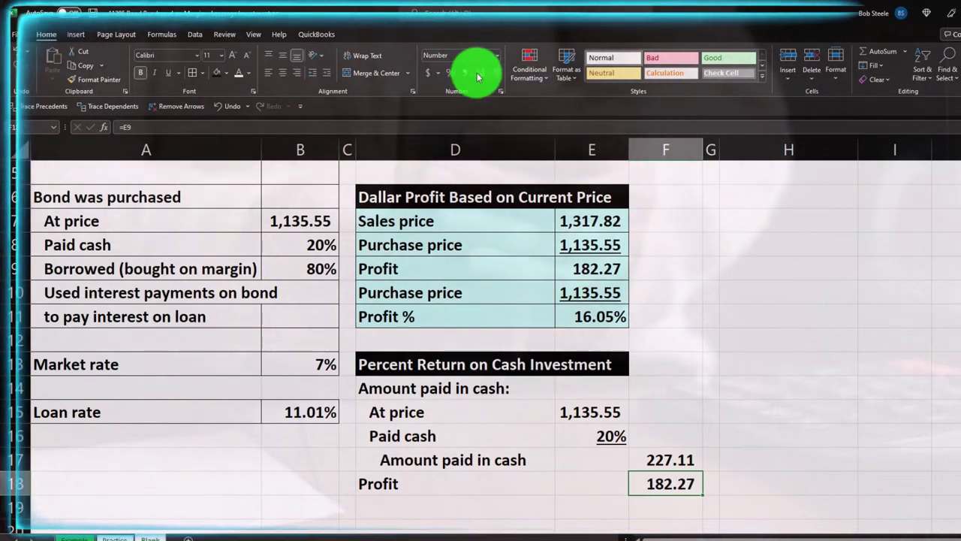
{"action": "left_click", "coordinate": [169, 73]}
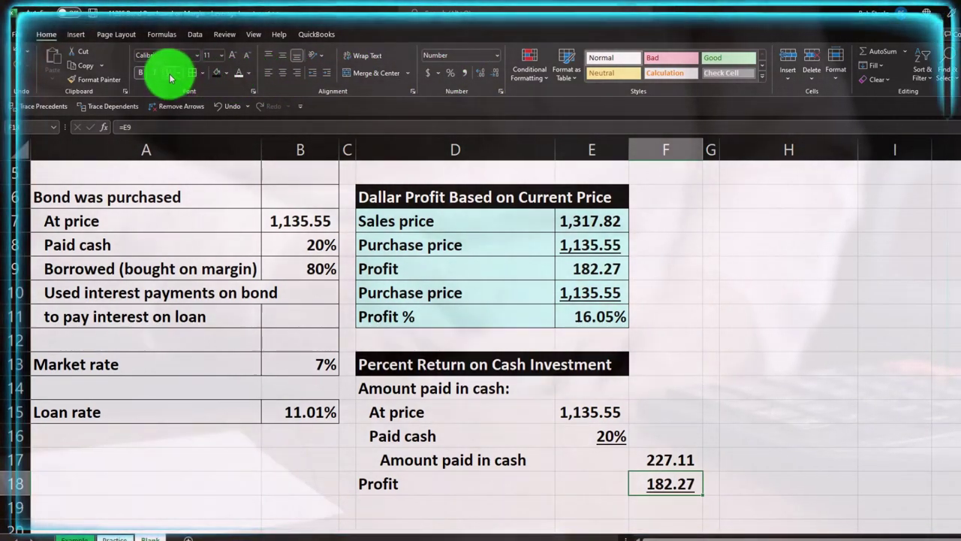
Enter the label "% return on cash investment" in D19
{"action": "key", "text": "Return"}
{"action": "key", "text": "Return"}
{"action": "key", "text": "Left"}
{"action": "key", "text": "Left"}
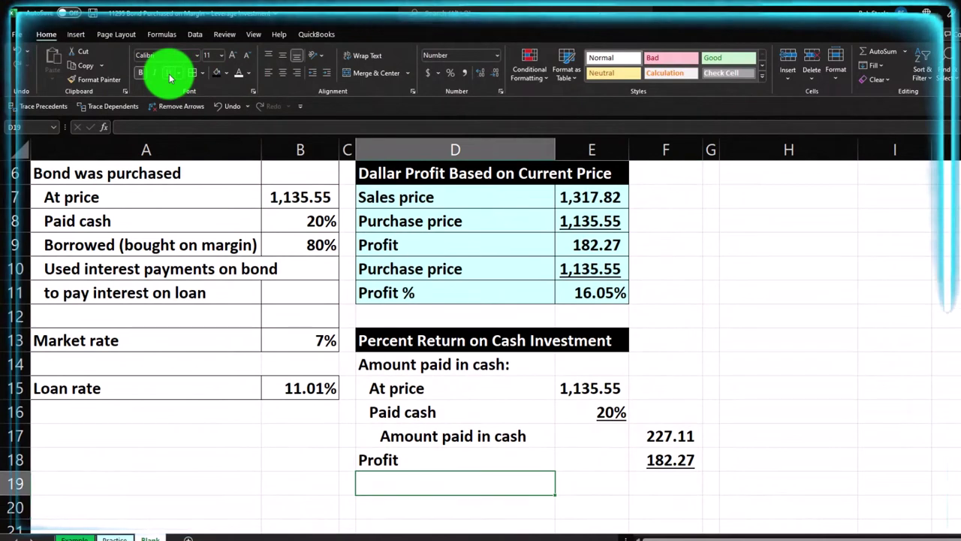
{"action": "key", "text": "F2"}
{"action": "type", "text": "% return on cash investment"}
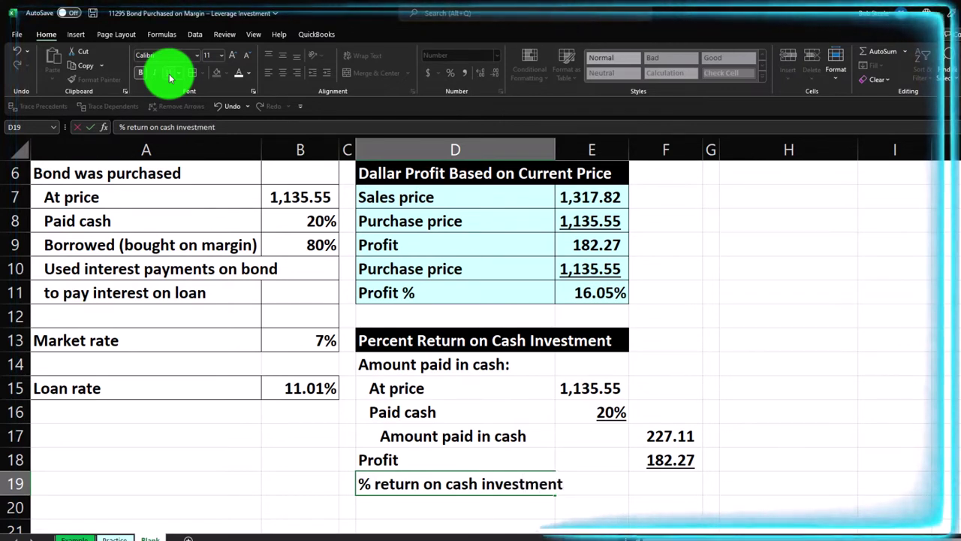
{"action": "key", "text": "Tab"}
{"action": "key", "text": "Tab"}
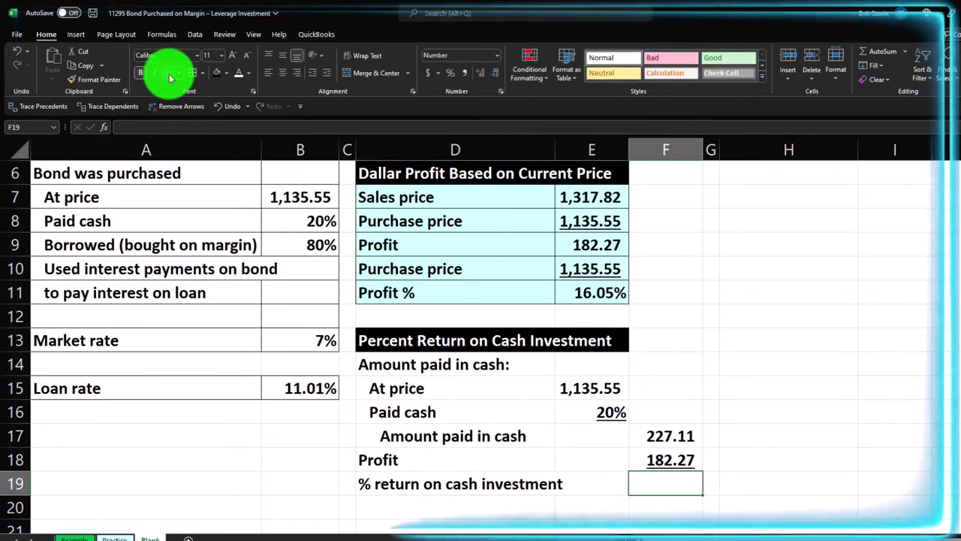
Try calculating the return on cash investment in F19 as =F17/F18
{"action": "type", "text": "="}
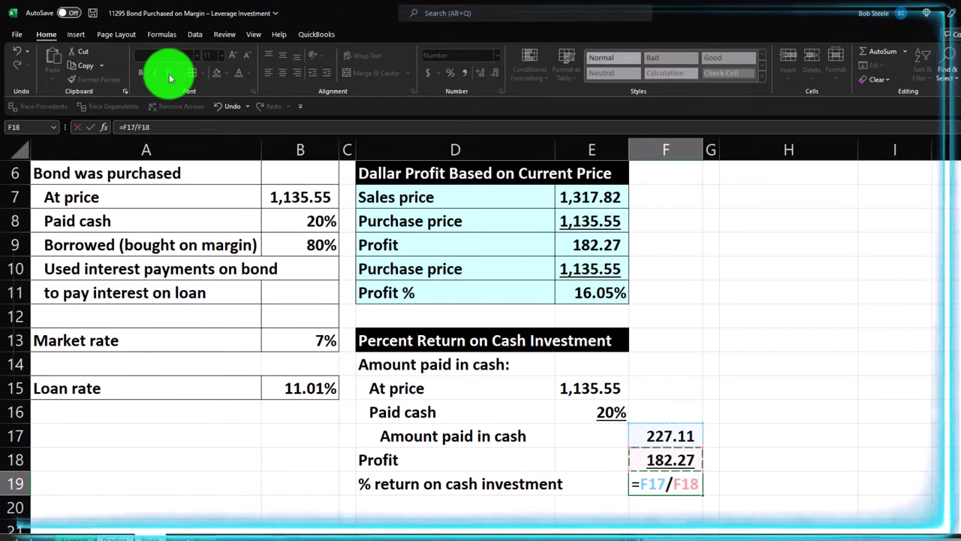
{"action": "key", "text": "Return"}
{"action": "key", "text": "Up"}
{"action": "key", "text": "Right"}
{"action": "key", "text": "Right"}
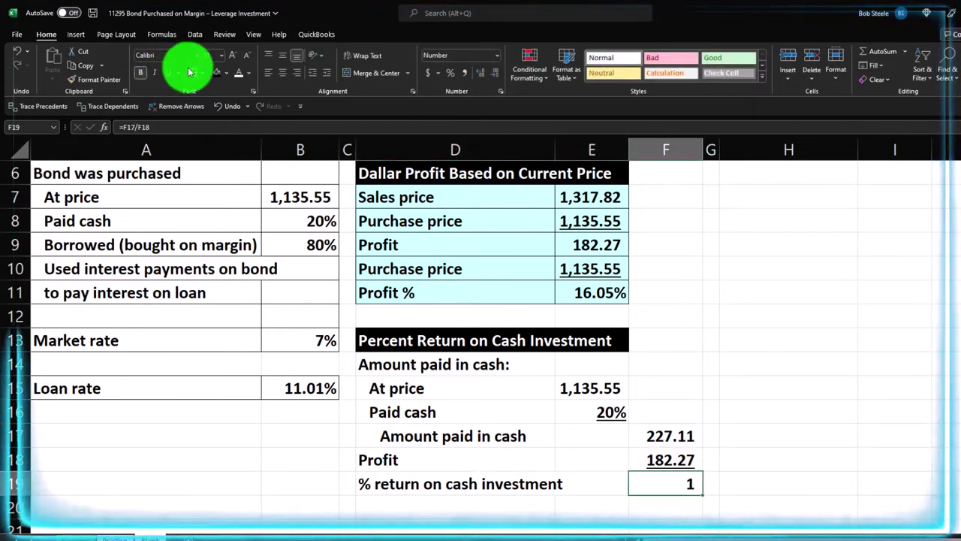
Calculate the return on cash investment in F19 as =F18/F17, formatted as a percentage with two decimal places
{"action": "left_click", "coordinate": [449, 75]}
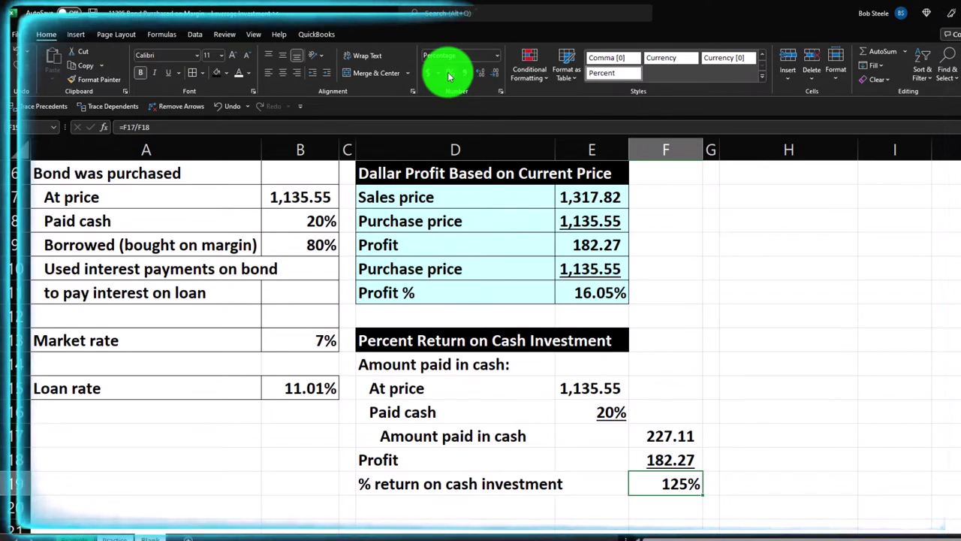
{"action": "type", "text": "=F18"}
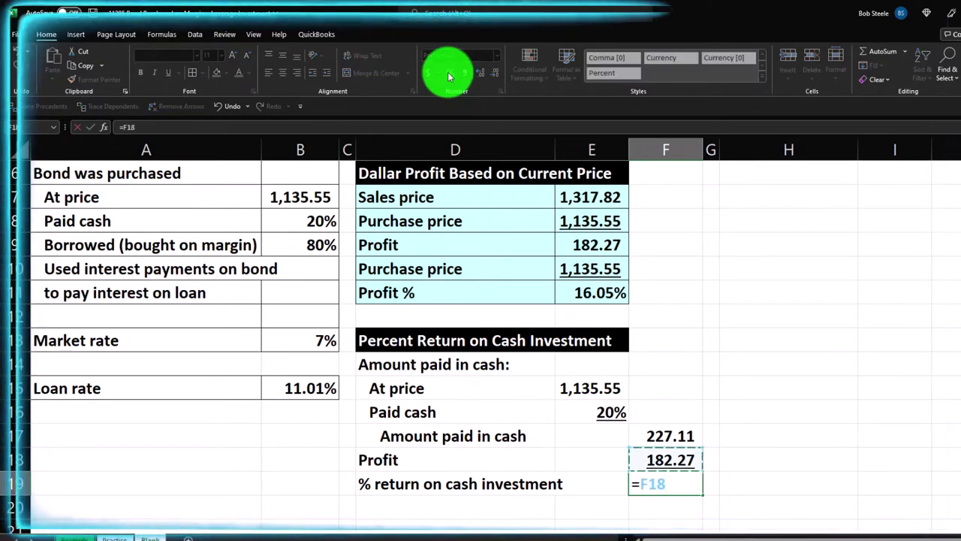
{"action": "type", "text": "/"}
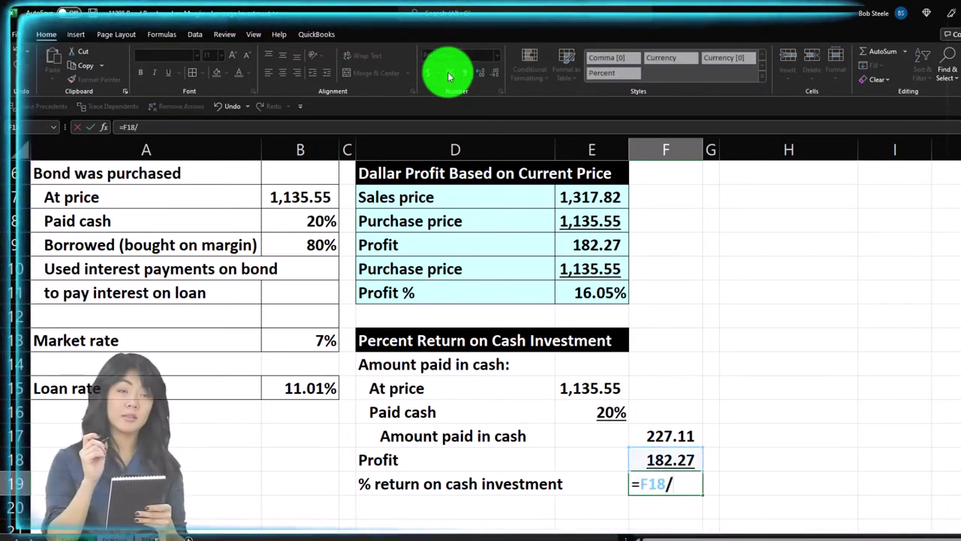
{"action": "key", "text": "Up"}
{"action": "key", "text": "Up"}
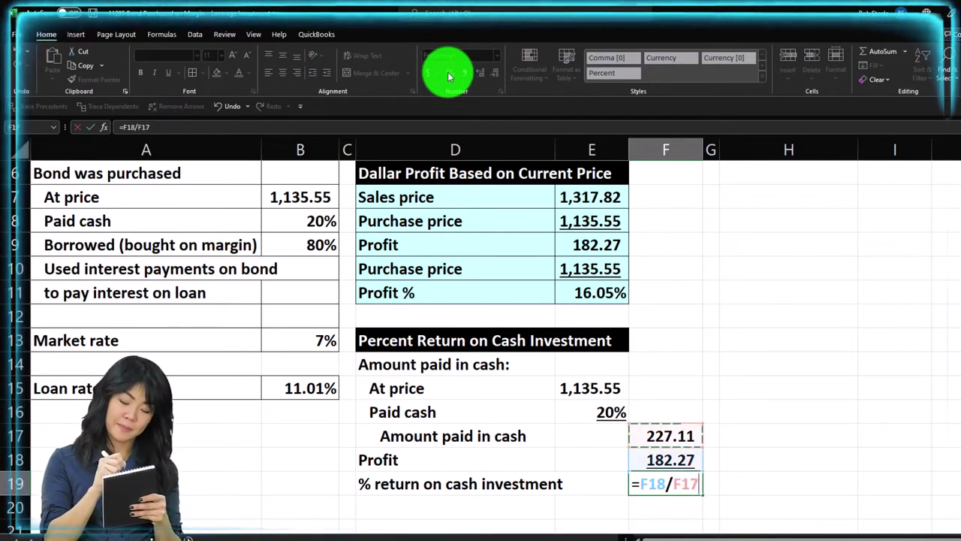
{"action": "key", "text": "Return"}
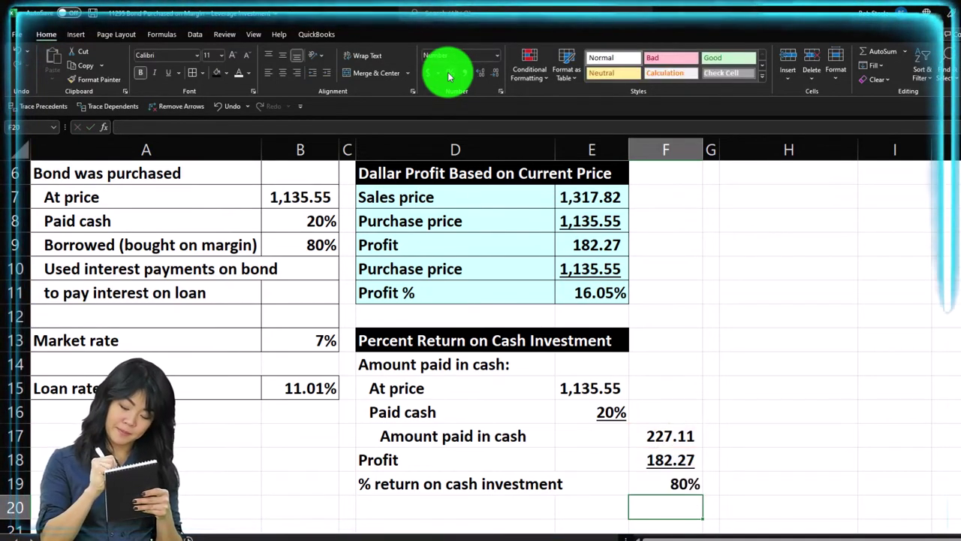
{"action": "key", "text": "Up"}
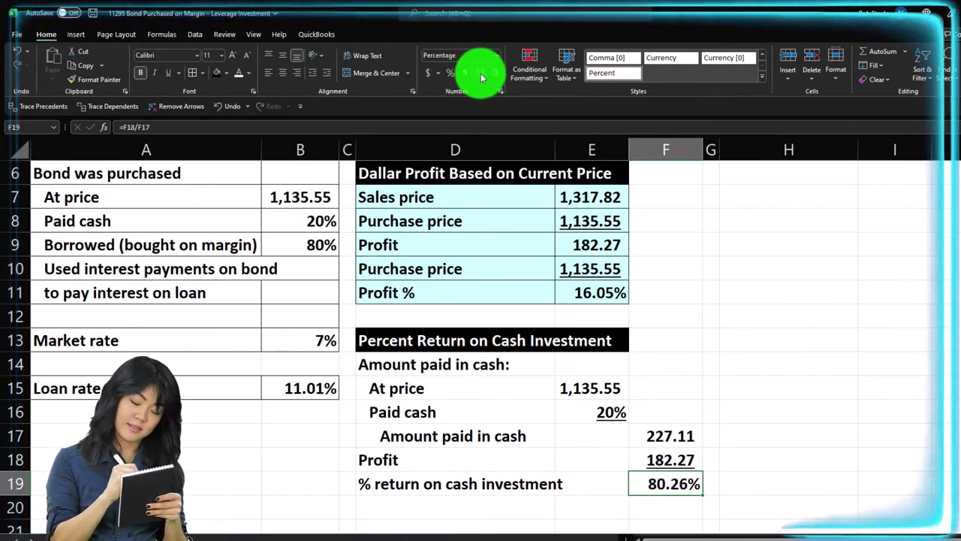
{"action": "left_click", "coordinate": [647, 436]}
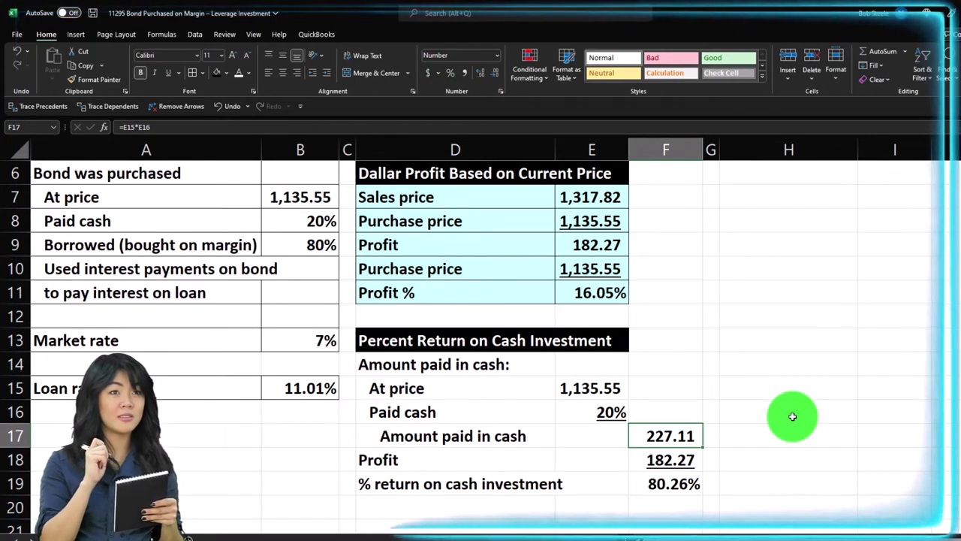
{"action": "key", "text": "Down"}
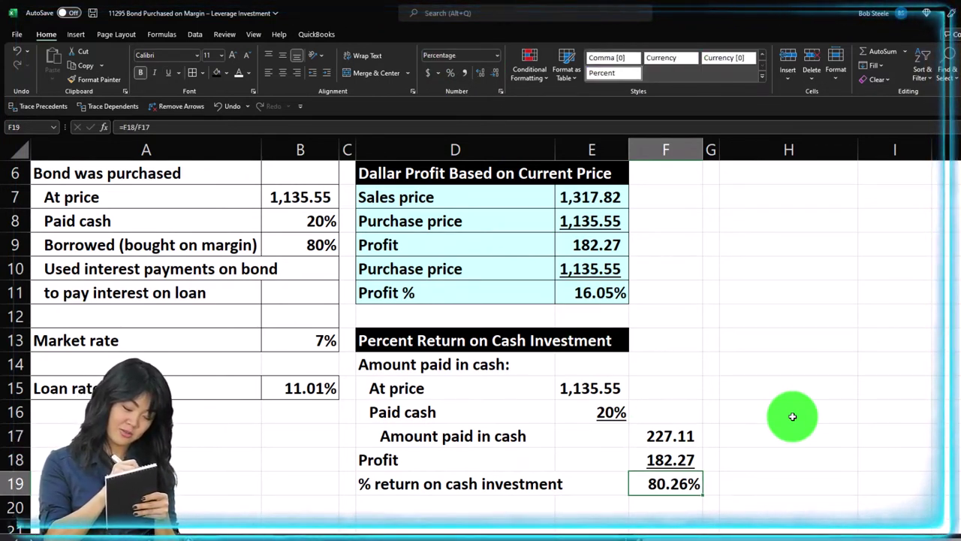
{"action": "left_click", "coordinate": [612, 293]}
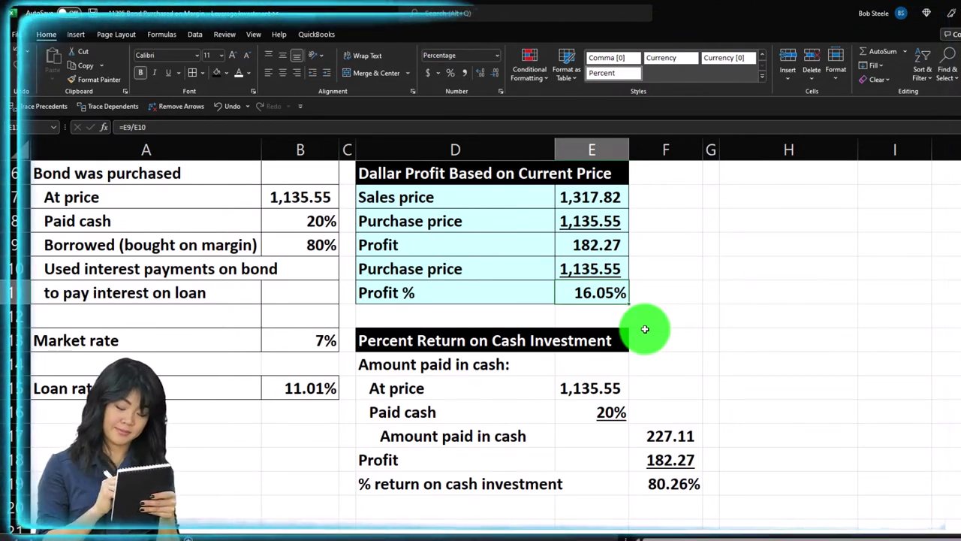
{"action": "left_click", "coordinate": [672, 431]}
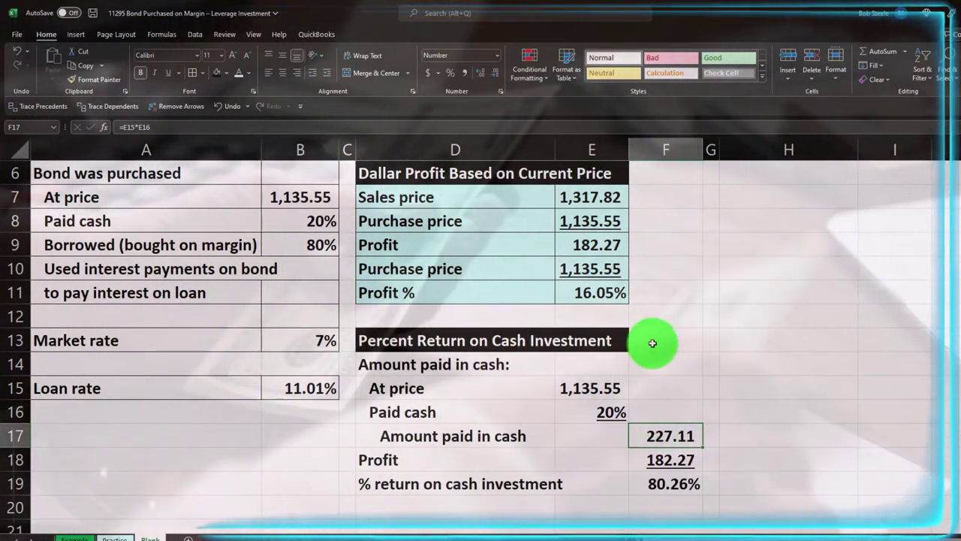
Extend the black header fill to F13 and give D14:F19 borders and the light blue fill
{"action": "left_click", "coordinate": [655, 344]}
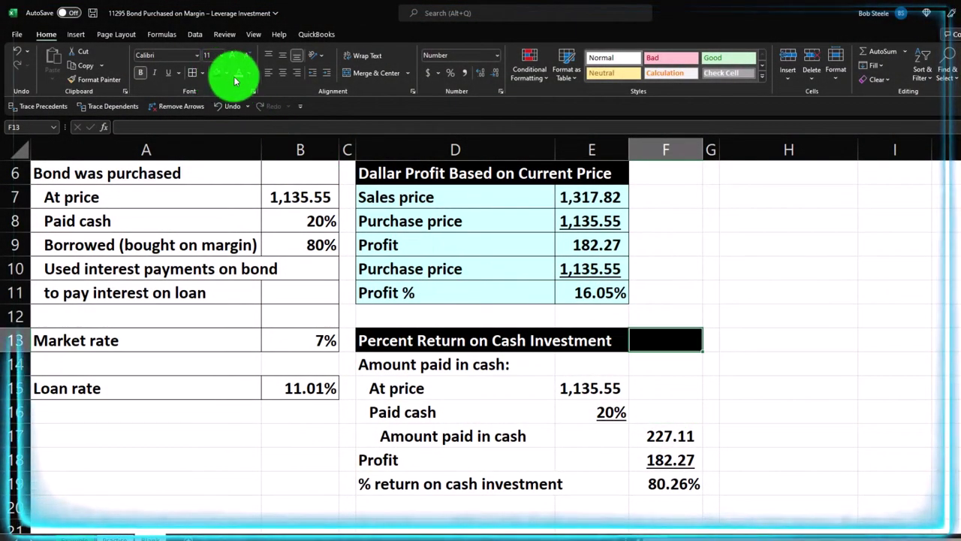
{"action": "left_click_drag", "start_coordinate": [436, 364], "coordinate": [637, 481]}
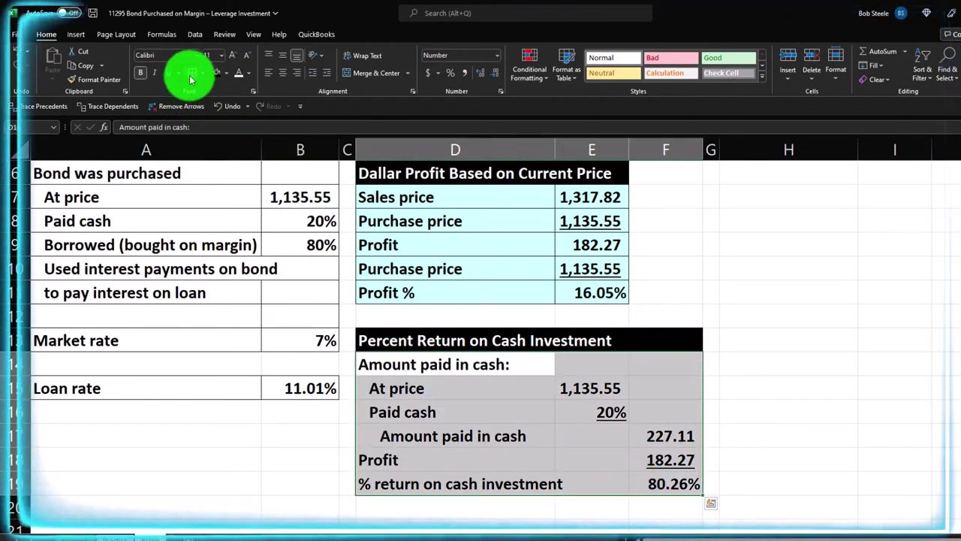
{"action": "left_click", "coordinate": [191, 78]}
{"action": "left_click", "coordinate": [227, 72]}
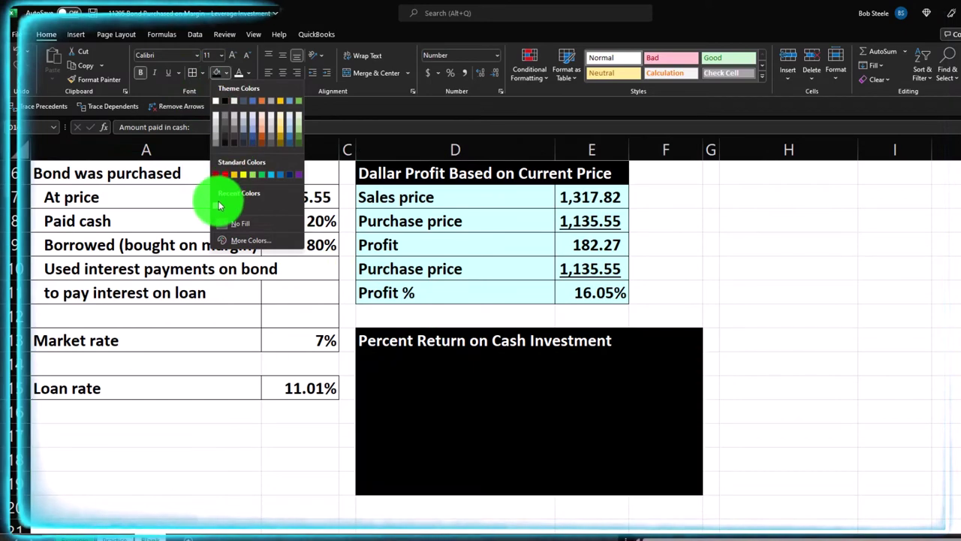
{"action": "left_click", "coordinate": [215, 198]}
Copy the narrow column format of column G to column J
{"action": "scroll", "coordinate": [758, 329], "scroll_direction": "up", "scroll_amount": 2}
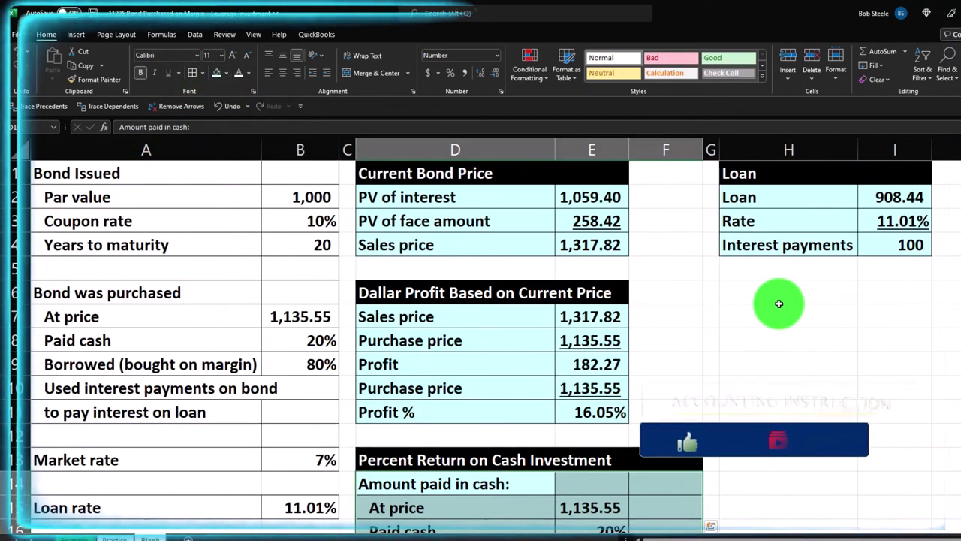
{"action": "left_click", "coordinate": [709, 146]}
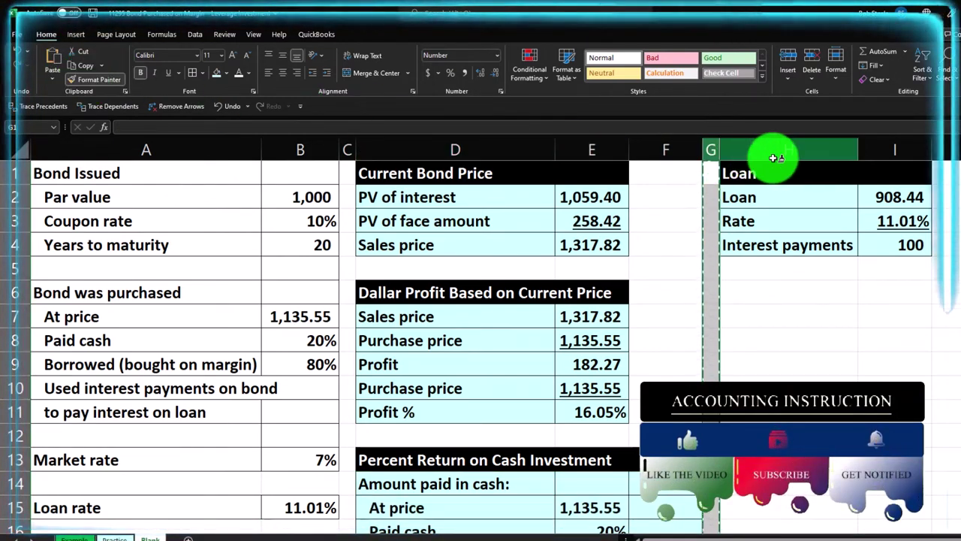
{"action": "left_click", "coordinate": [940, 149]}
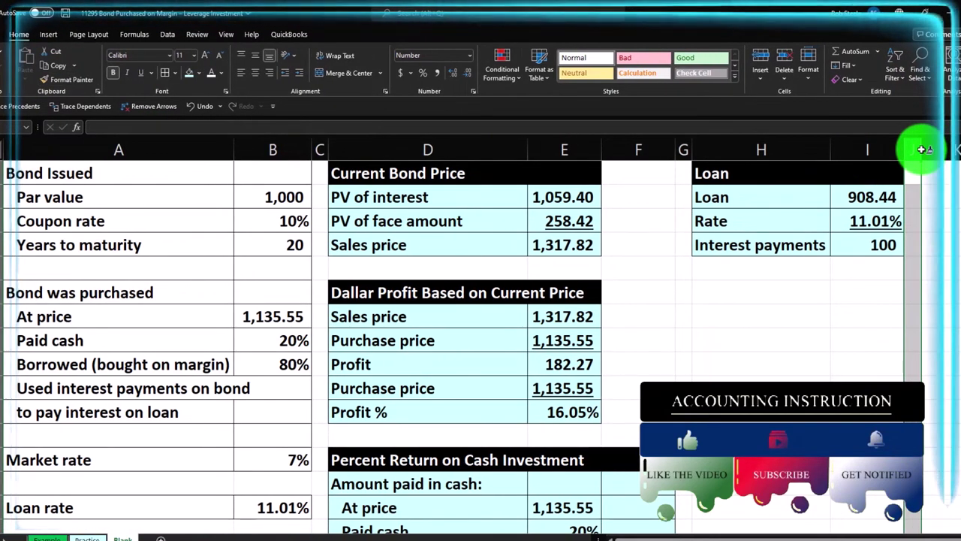
Enter the heading "Cash Flow" in K1
{"action": "key", "text": "Right"}
{"action": "type", "text": "Ca"}
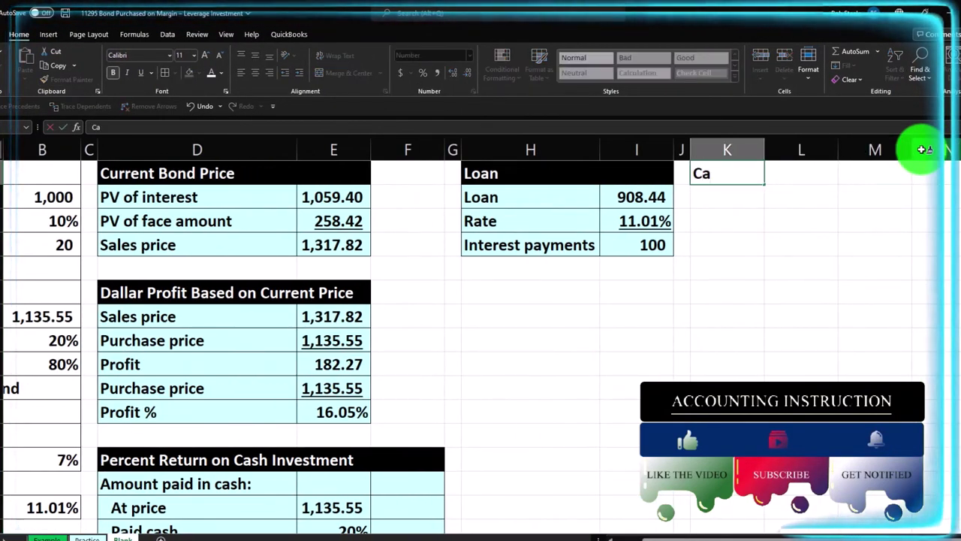
{"action": "type", "text": "sh Flow"}
{"action": "key", "text": "Return"}
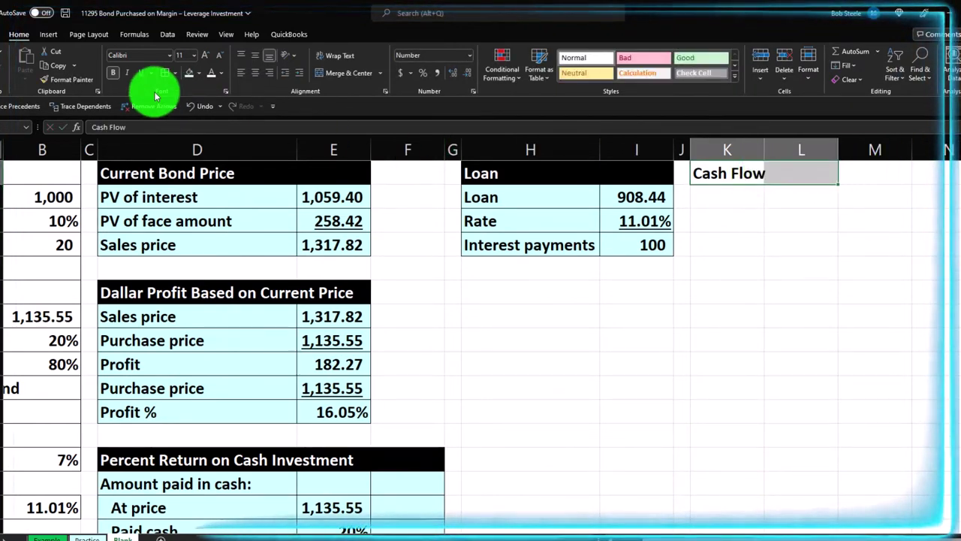
Format K1:L1 as a header with black fill and white text, and widen column K
{"action": "left_click", "coordinate": [198, 74]}
{"action": "left_click", "coordinate": [197, 96]}
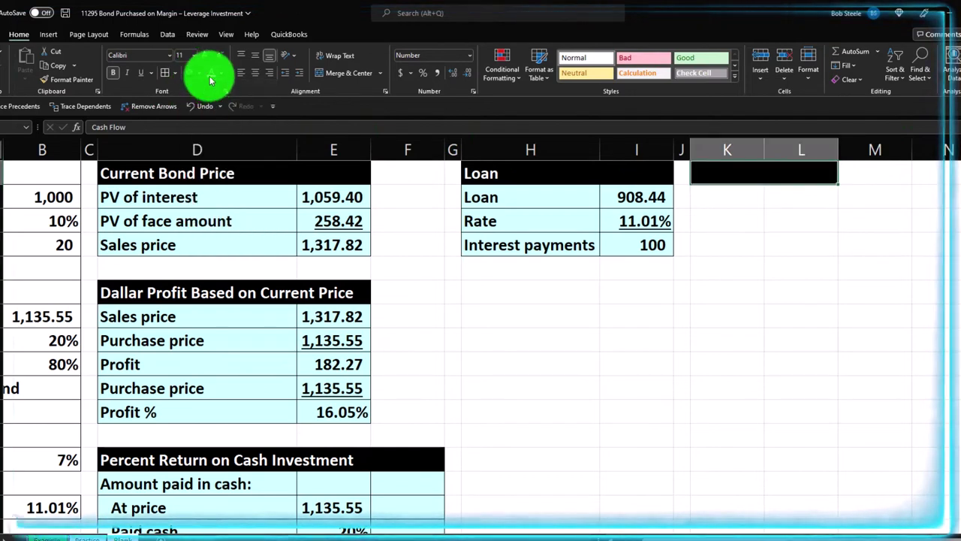
{"action": "left_click", "coordinate": [211, 75]}
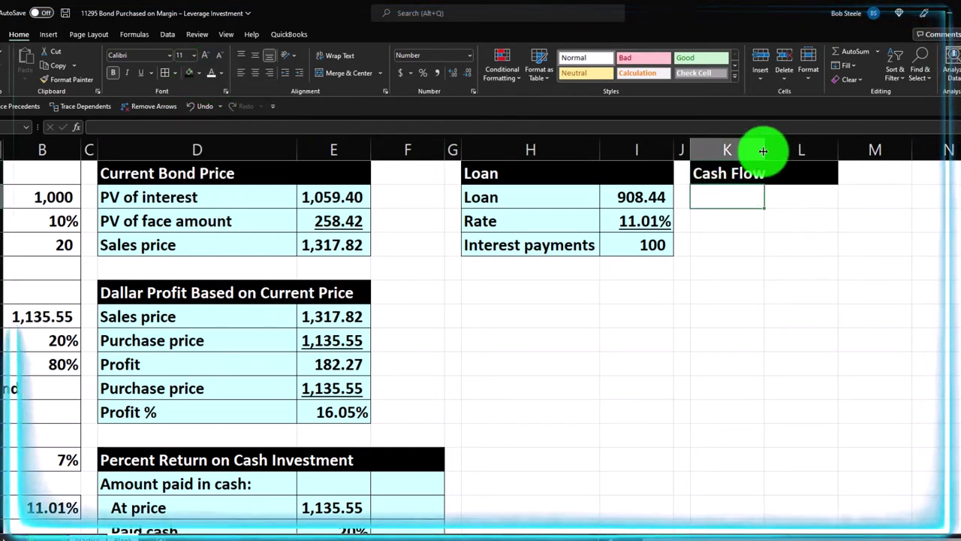
{"action": "left_click_drag", "start_coordinate": [763, 151], "coordinate": [831, 149]}
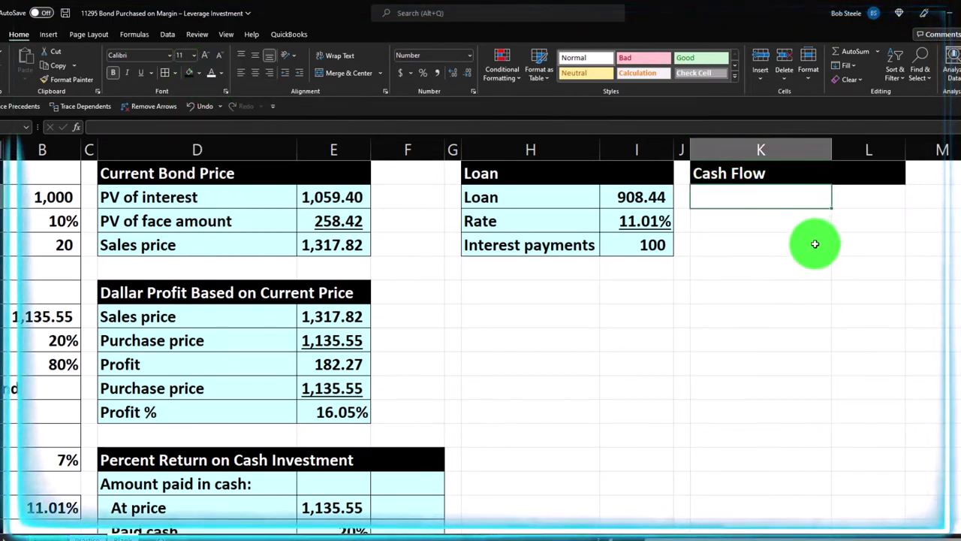
Fill the first Cash Flow row with links to the current bond sales price: =D4 in K2 and =E4 in L2
{"action": "type", "text": "="}
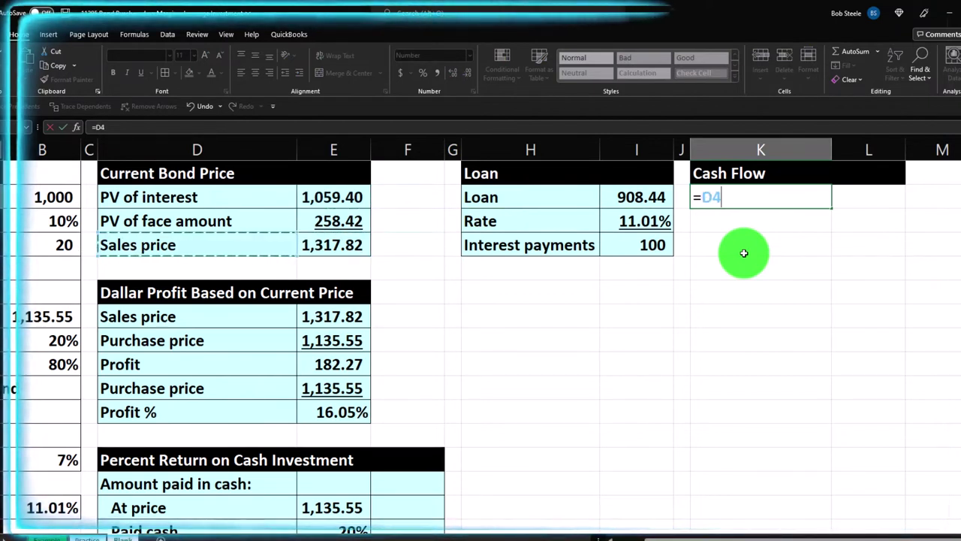
{"action": "key", "text": "Tab"}
{"action": "type", "text": "="}
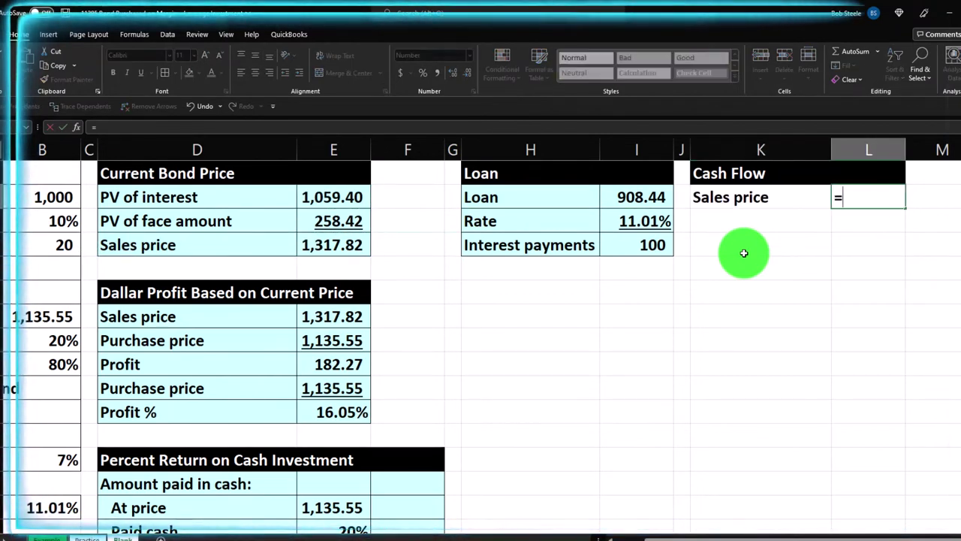
{"action": "key", "text": "Left"}
{"action": "key", "text": "Left"}
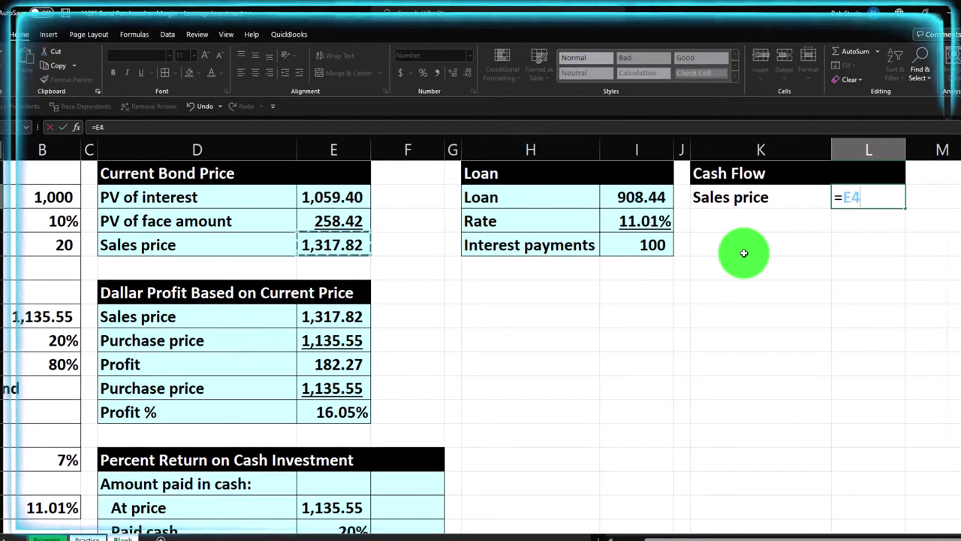
{"action": "key", "text": "Return"}
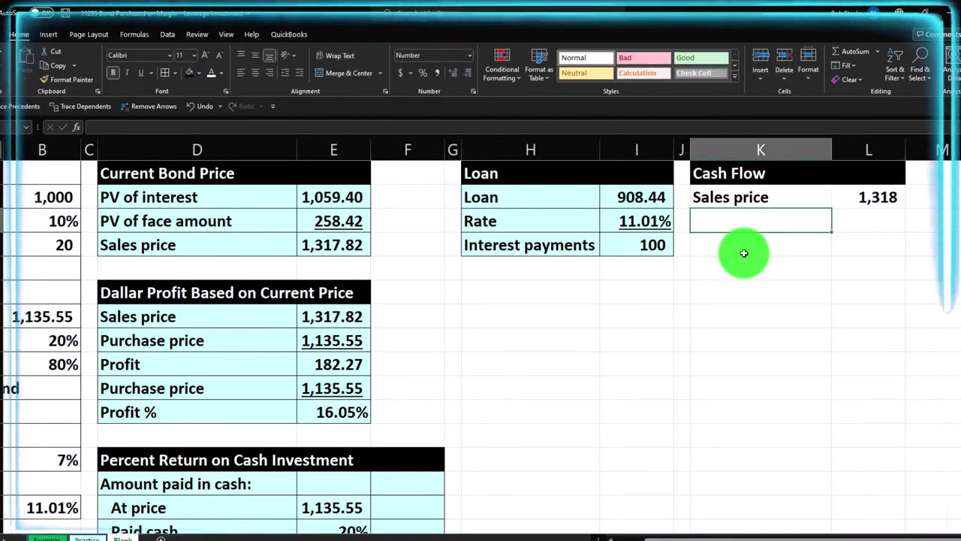
Enter the label "Pay loan" in K3 and the negative loan amount -I2 in L3
{"action": "type", "text": "Pay loan"}
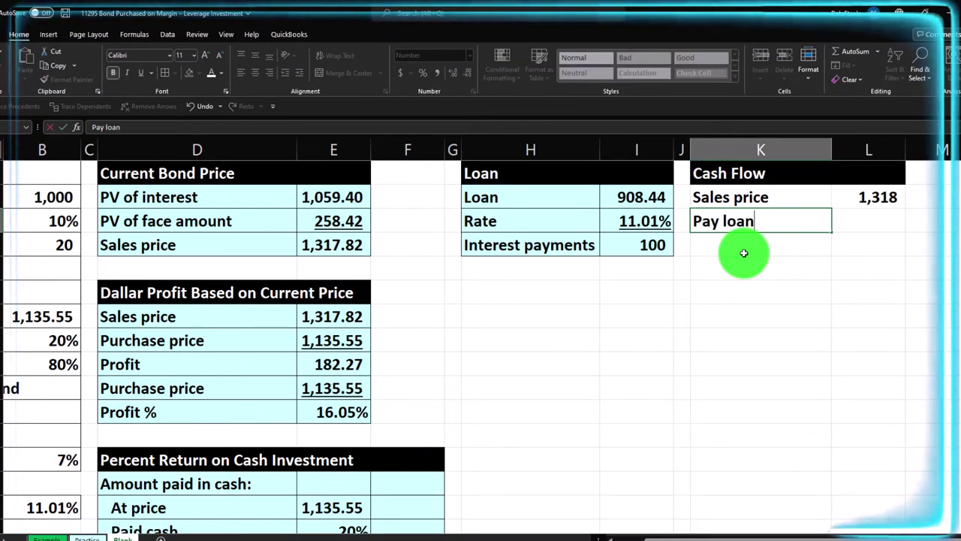
{"action": "key", "text": "Tab"}
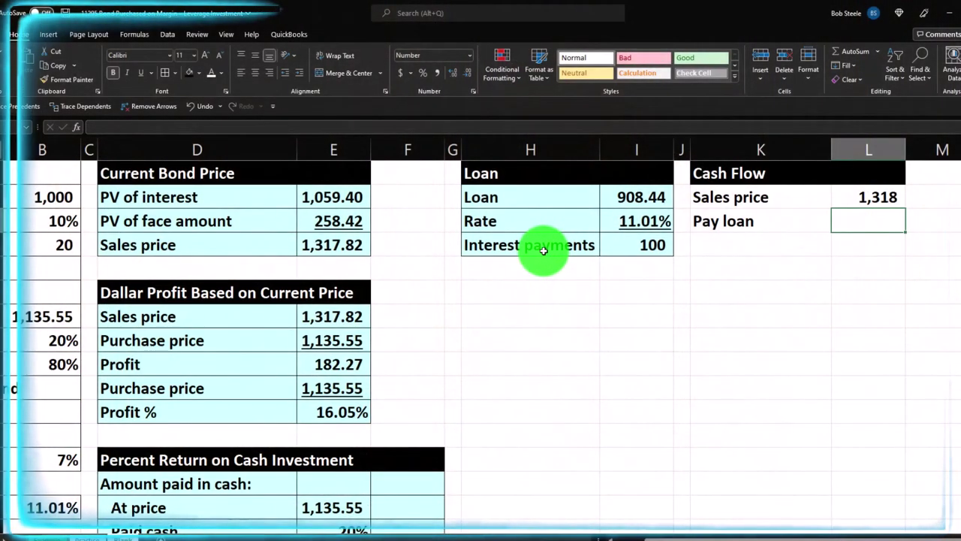
{"action": "type", "text": "-K3"}
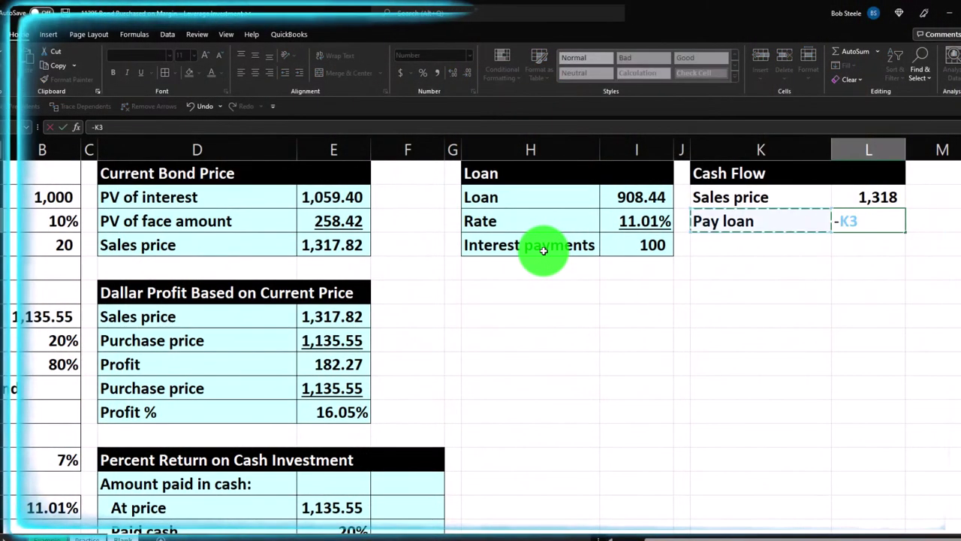
{"action": "key", "text": "Left"}
{"action": "key", "text": "Left"}
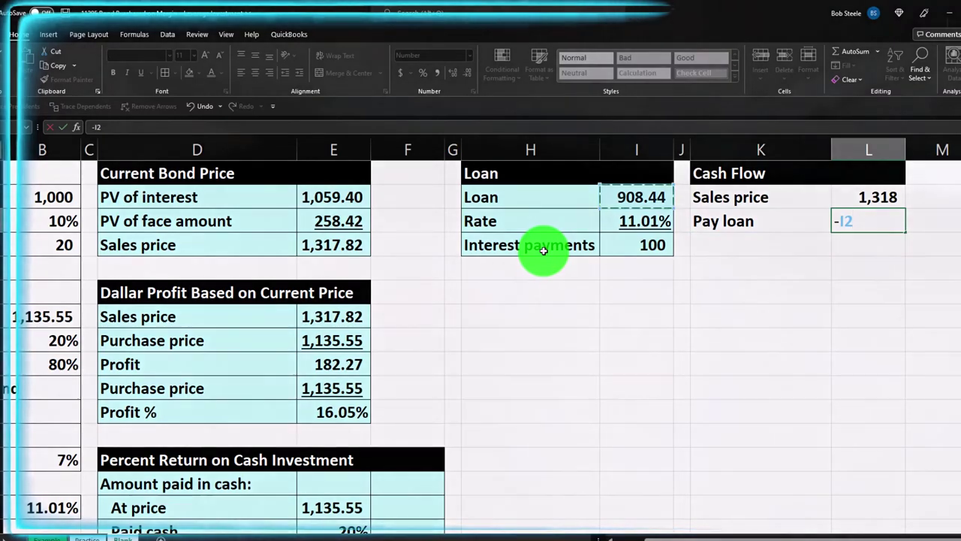
{"action": "key", "text": "Return"}
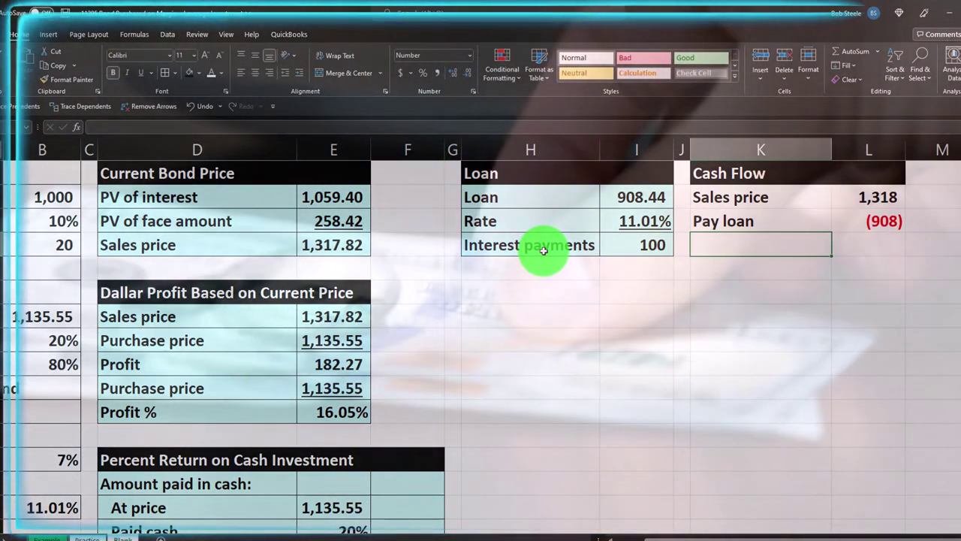
Calculate the negative cash payment as purchase price times paid cash percentage, -B7*B8, and place it in L4
{"action": "type", "text": "-"}
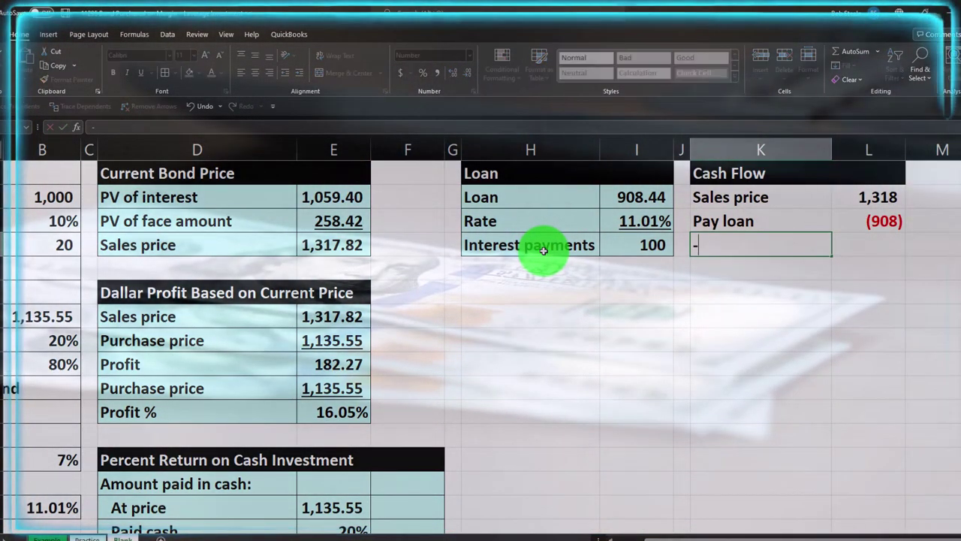
{"action": "key", "text": "Left"}
{"action": "key", "text": "Left"}
{"action": "key", "text": "Left"}
{"action": "key", "text": "Left"}
{"action": "key", "text": "Left"}
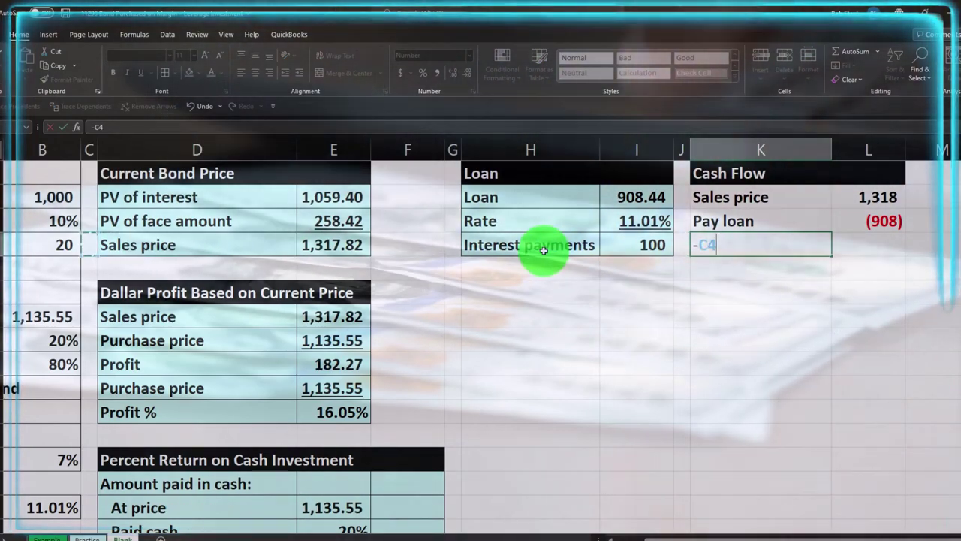
{"action": "key", "text": "Left"}
{"action": "key", "text": "Left"}
{"action": "key", "text": "Left"}
{"action": "key", "text": "Left"}
{"action": "key", "text": "Down"}
{"action": "key", "text": "Down"}
{"action": "key", "text": "Down"}
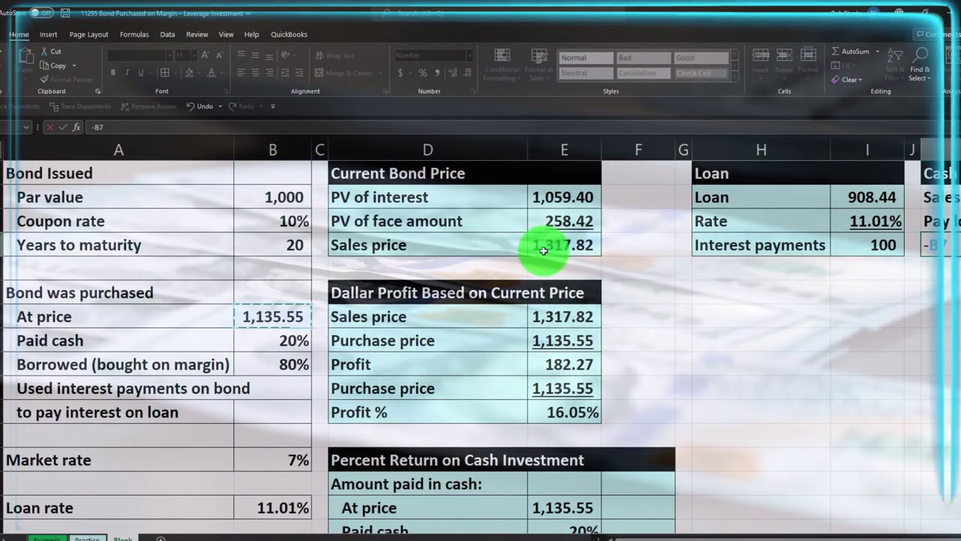
{"action": "type", "text": "*"}
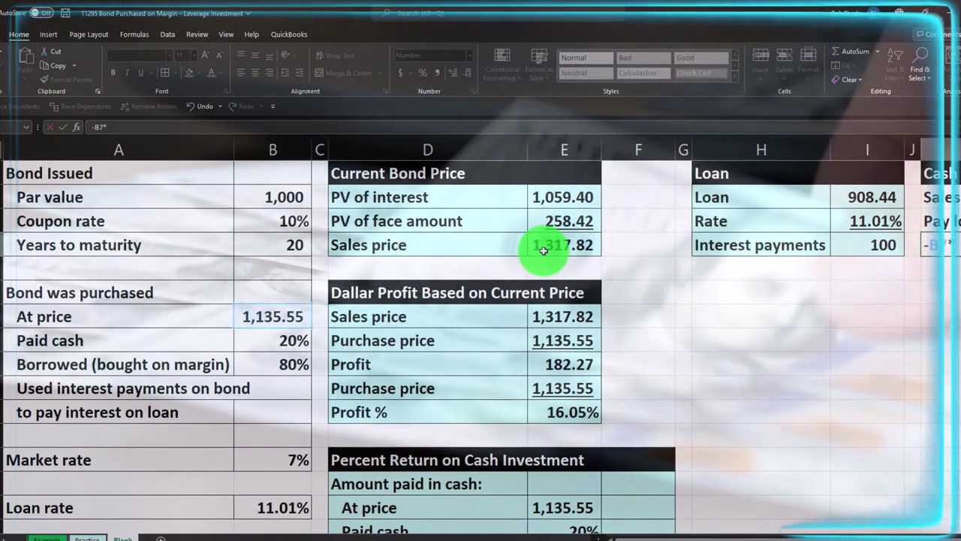
{"action": "left_click", "coordinate": [251, 331]}
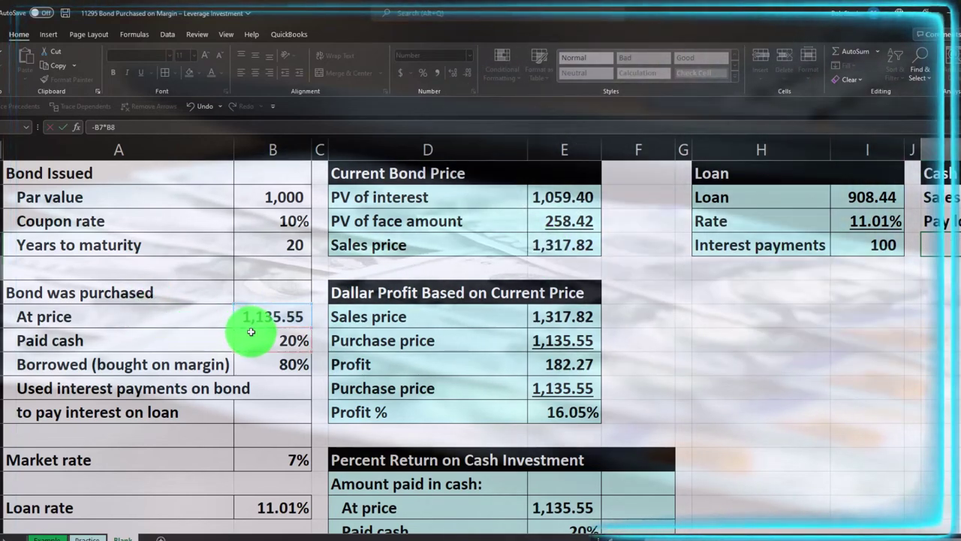
{"action": "key", "text": "ctrl+Return"}
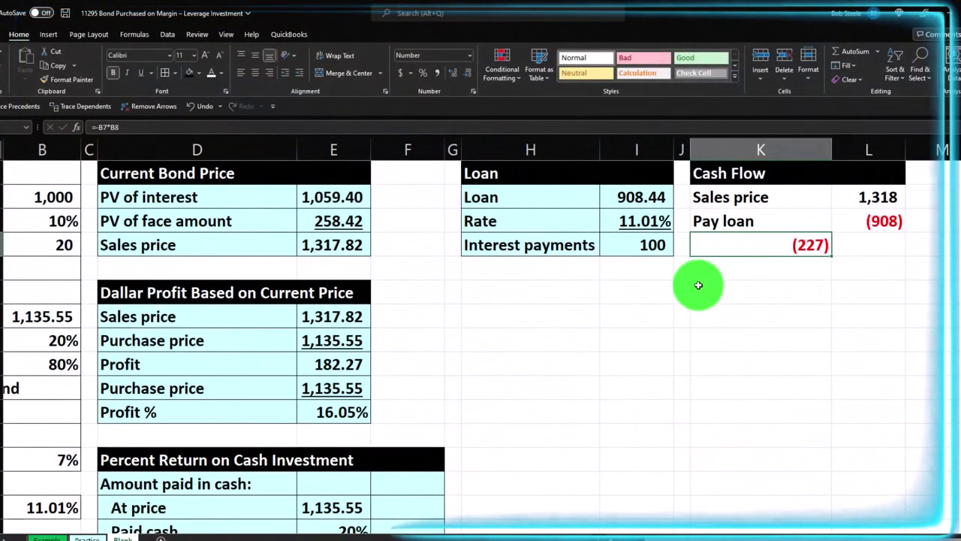
{"action": "left_click_drag", "start_coordinate": [821, 253], "coordinate": [853, 250]}
Label K4 "Cash paid for bond" and underline the amount in L4
{"action": "left_click", "coordinate": [729, 247]}
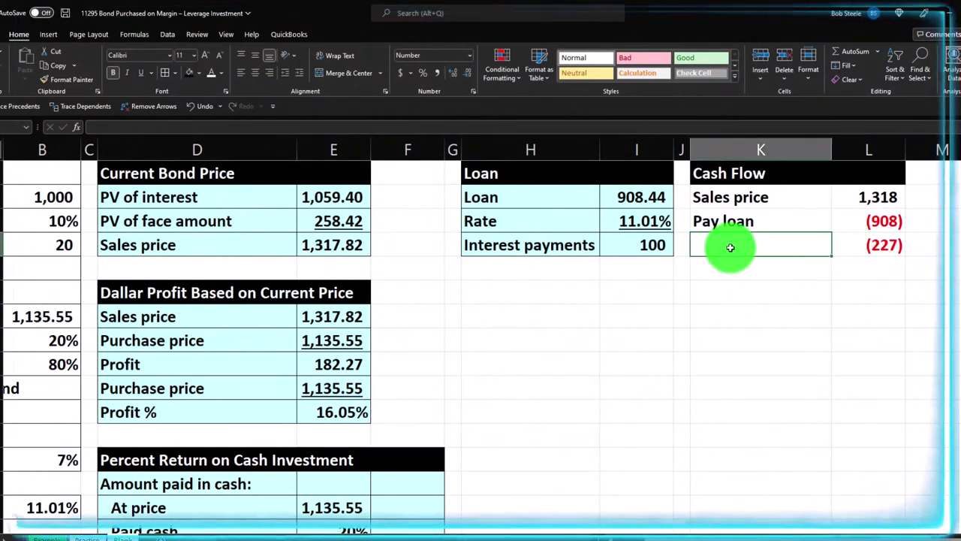
{"action": "type", "text": "Cash paid"}
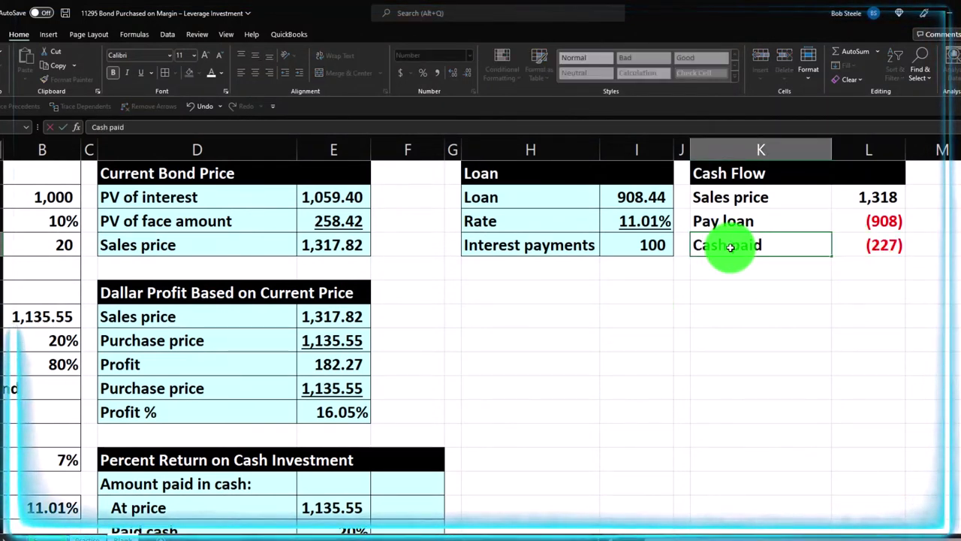
{"action": "type", "text": " for bond"}
{"action": "key", "text": "Tab"}
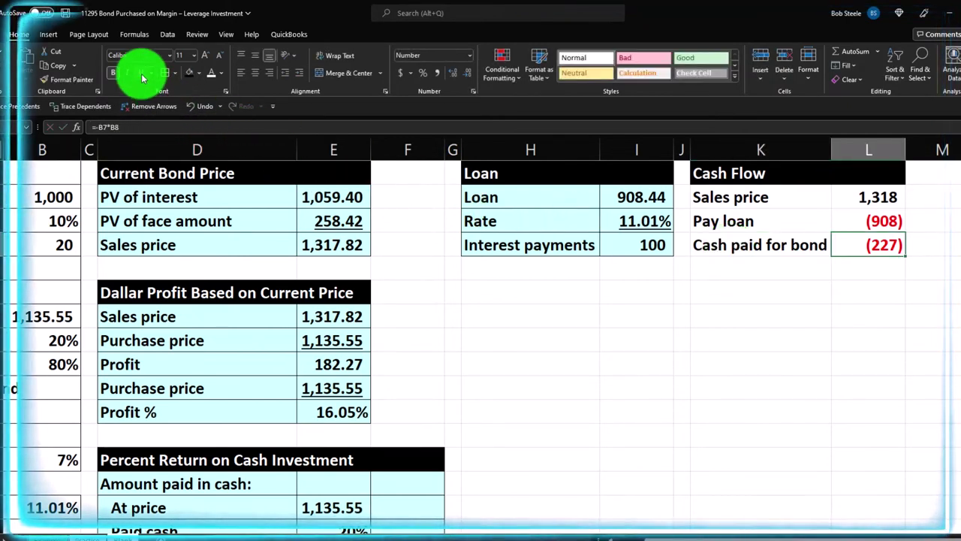
{"action": "key", "text": "Return"}
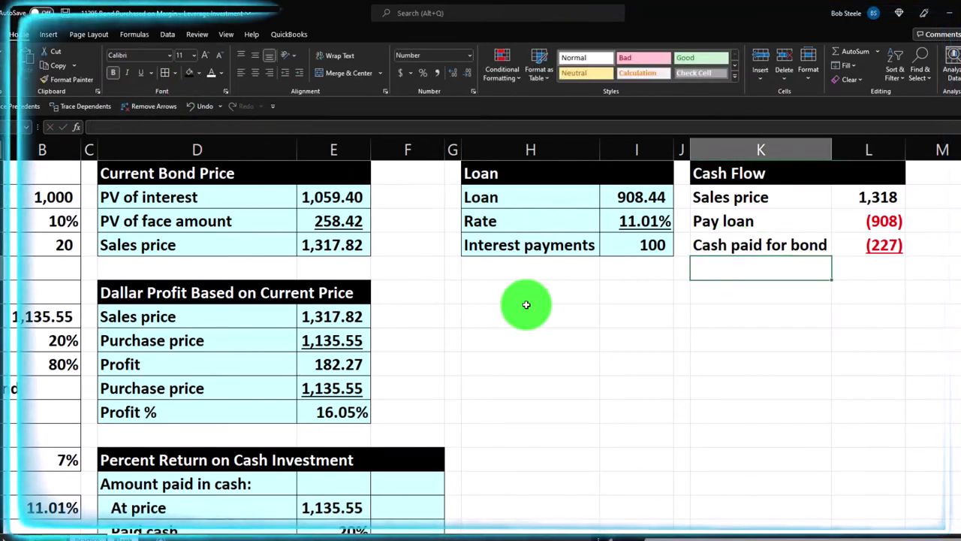
Enter "Net cash flow" in K5 and total L2:L4 with a SUM formula in L5
{"action": "type", "text": "Net cash fl"}
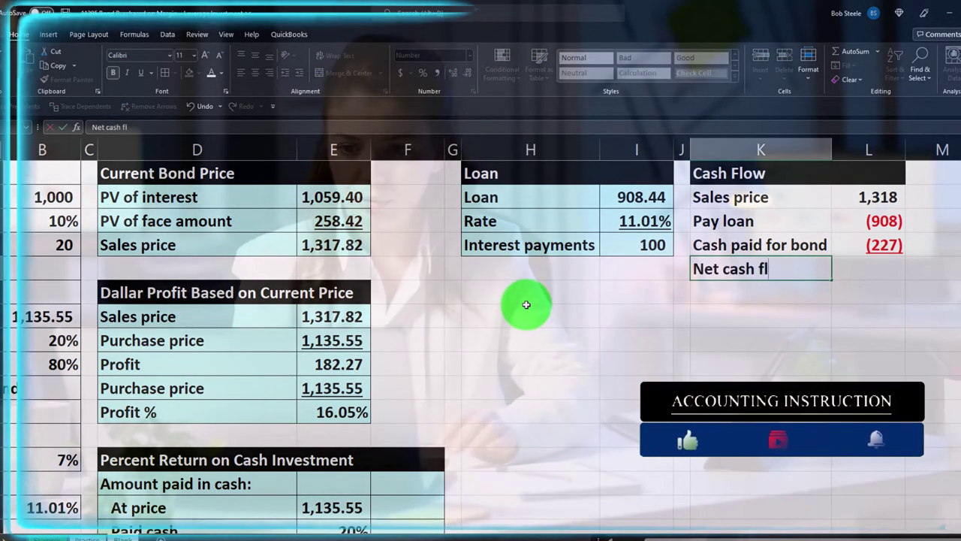
{"action": "type", "text": "ow"}
{"action": "key", "text": "Tab"}
{"action": "type", "text": "=su"}
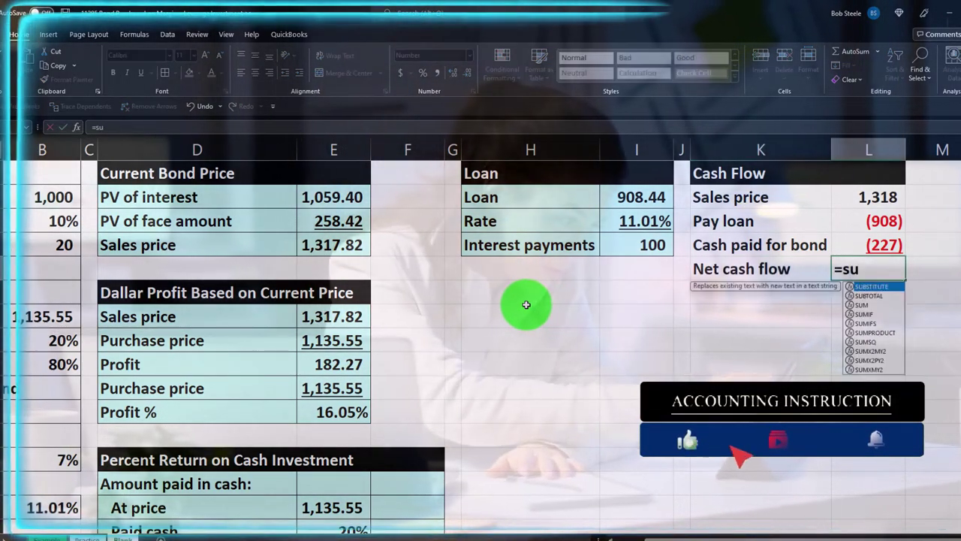
{"action": "type", "text": "m("}
{"action": "key", "text": "Up"}
{"action": "key", "text": "shift+Up"}
{"action": "key", "text": "shift+Up"}
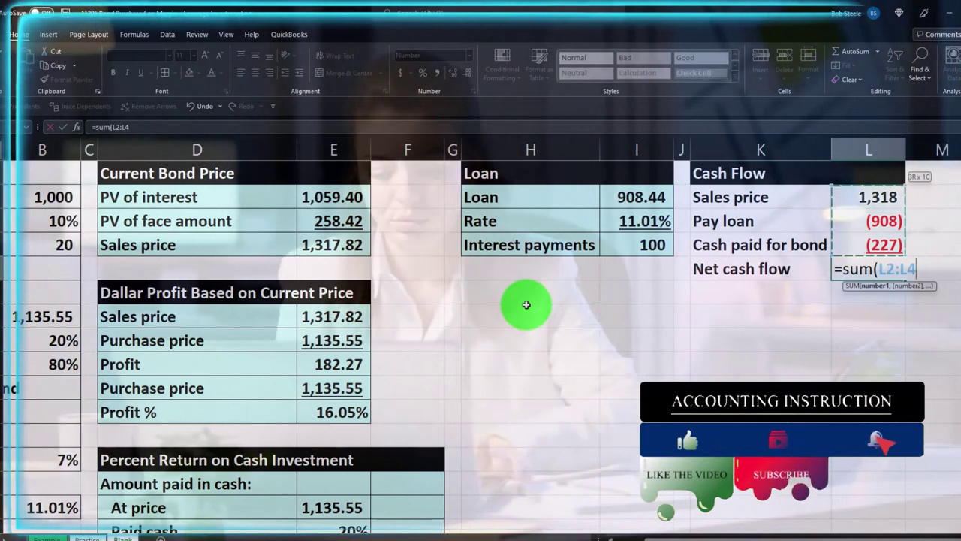
{"action": "key", "text": "Return"}
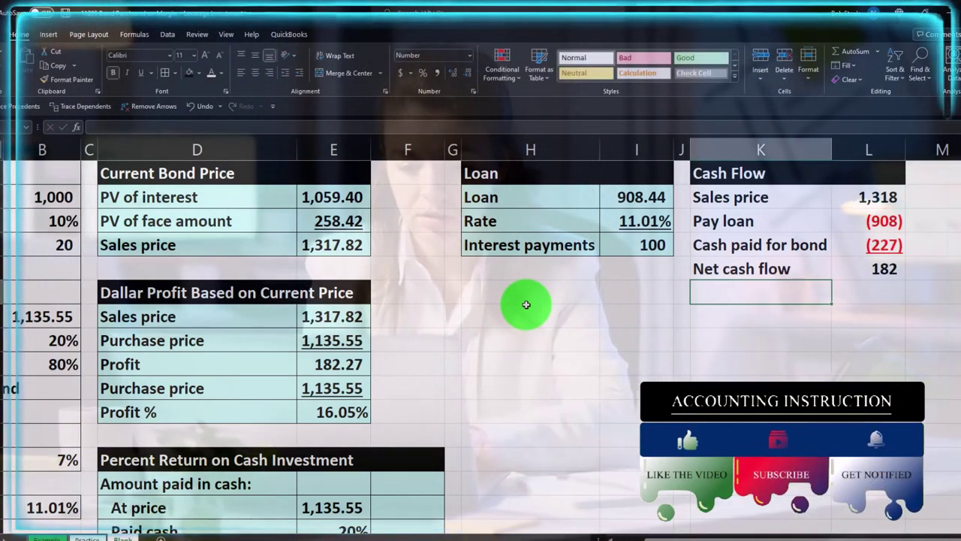
Repeat the cash paid for bond in row 6 with =K4 in K6 and -L4 in L6, and underline L6
{"action": "key", "text": "Right"}
{"action": "scroll", "coordinate": [559, 311], "scroll_direction": "down", "scroll_amount": 2}
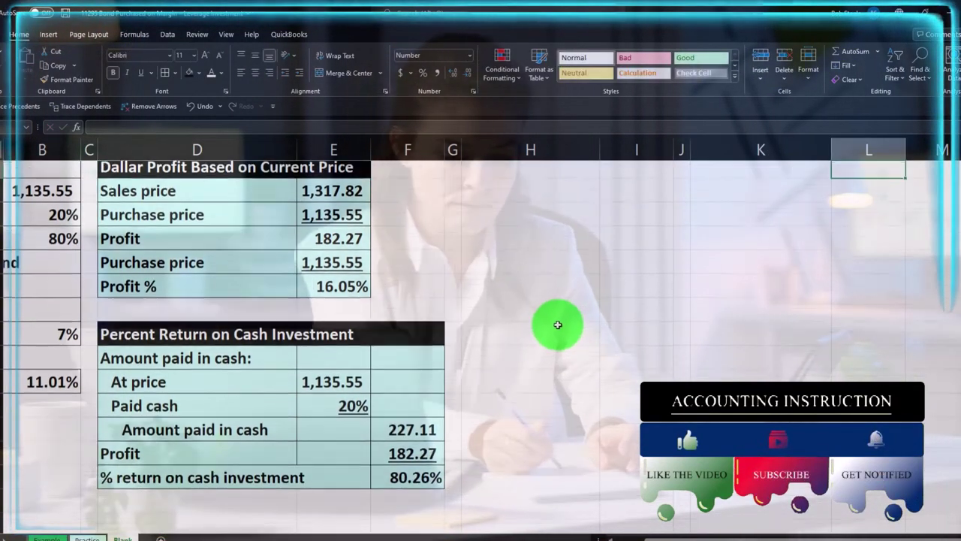
{"action": "scroll", "coordinate": [558, 324], "scroll_direction": "down", "scroll_amount": 1}
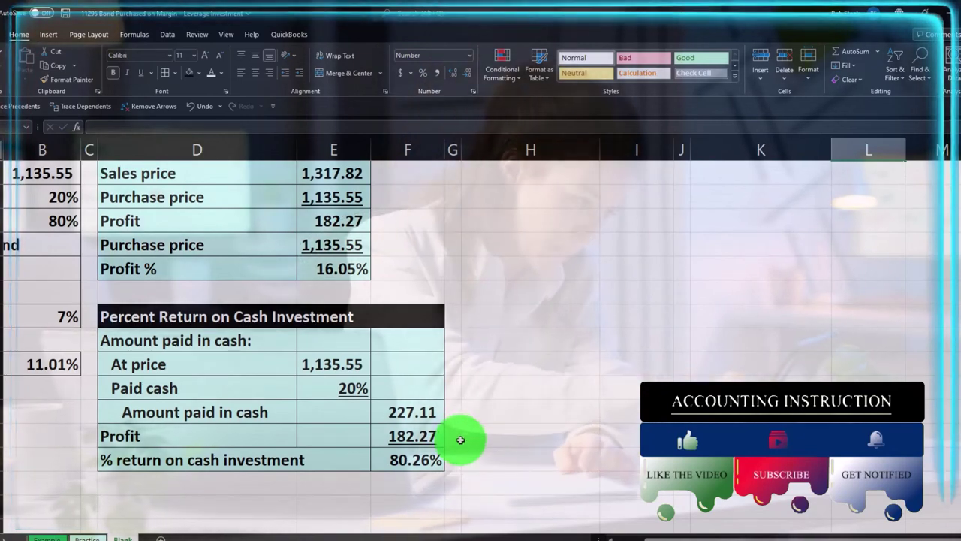
{"action": "scroll", "coordinate": [461, 439], "scroll_direction": "up", "scroll_amount": 2}
{"action": "left_click", "coordinate": [733, 292]}
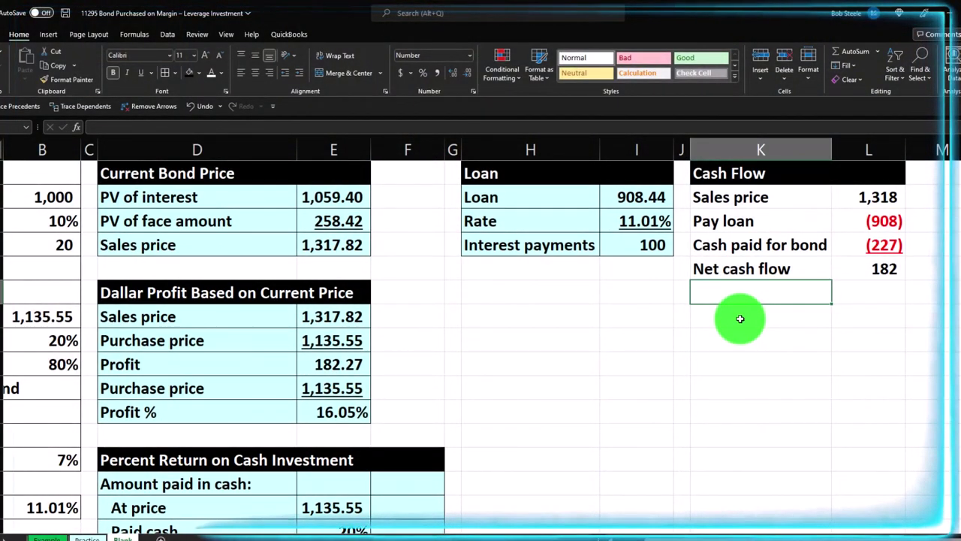
{"action": "type", "text": "="}
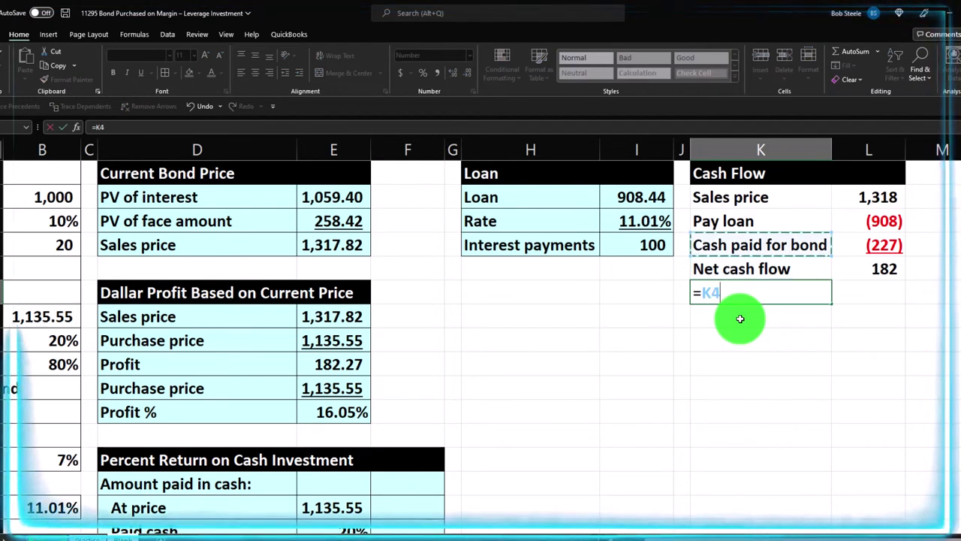
{"action": "key", "text": "Tab"}
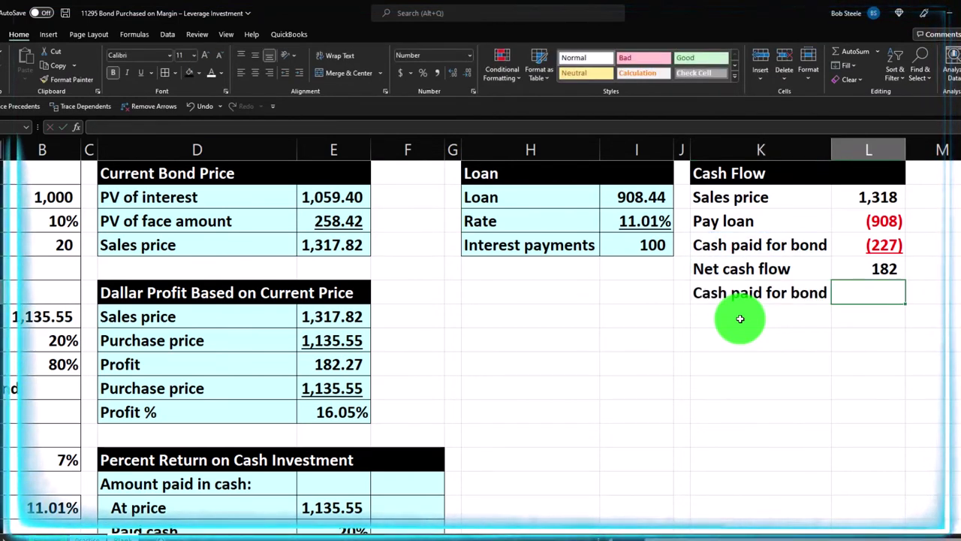
{"action": "type", "text": "-L4"}
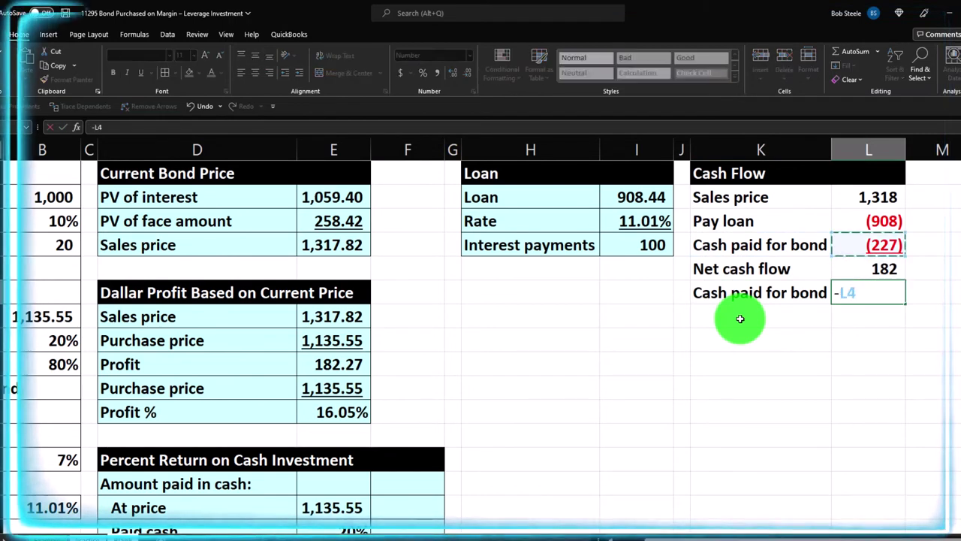
{"action": "key", "text": "Return"}
{"action": "key", "text": "Right"}
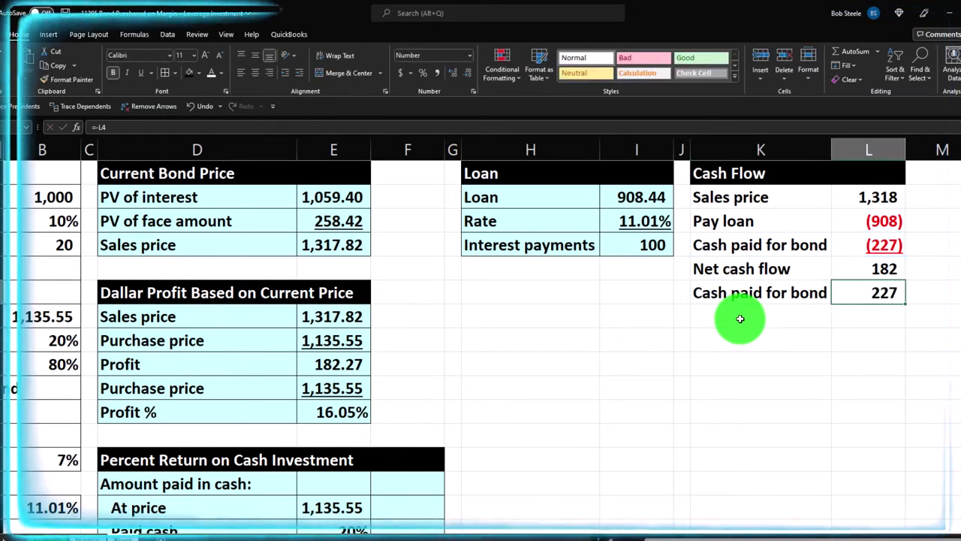
{"action": "left_click", "coordinate": [142, 73]}
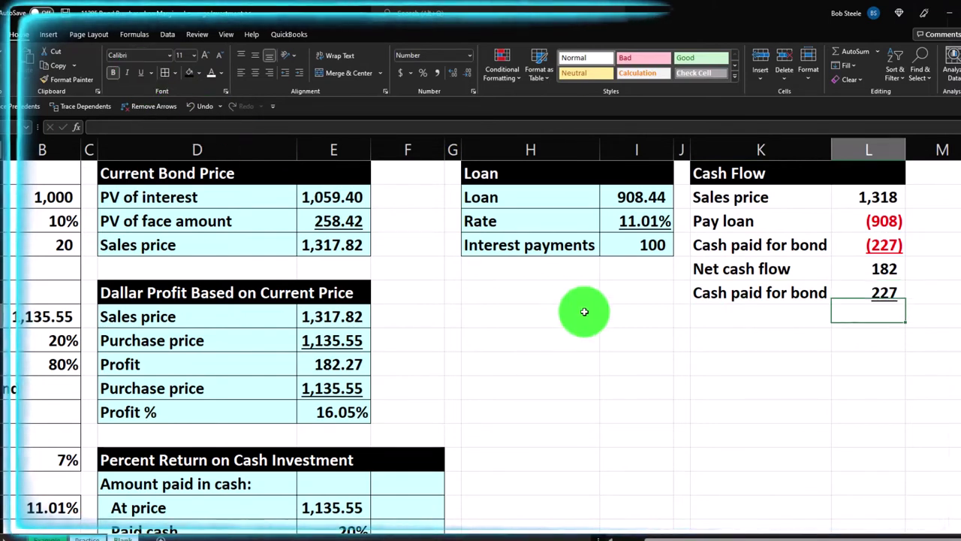
Enter the label "% return on cash" in K7
{"action": "key", "text": "Left"}
{"action": "type", "text": "% "}
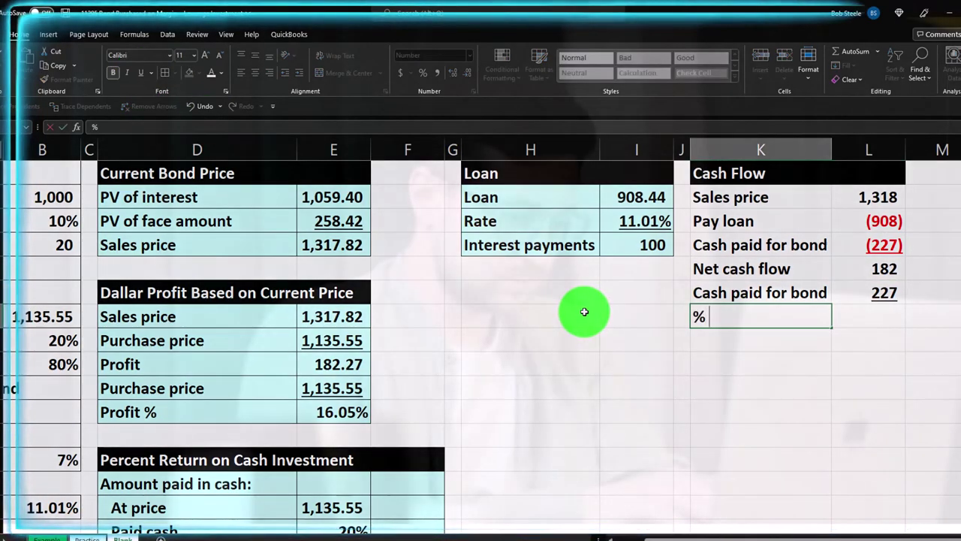
{"action": "type", "text": "return on coa"}
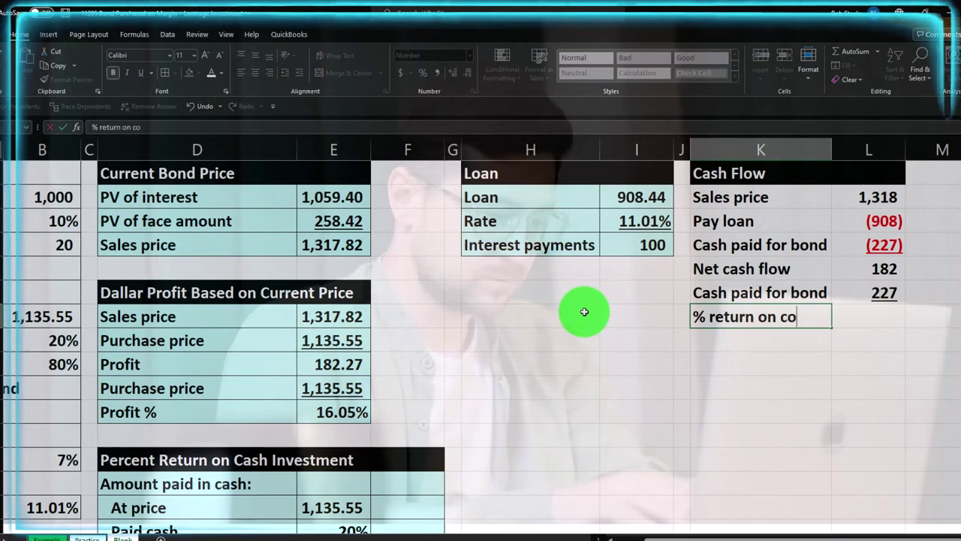
{"action": "key", "text": "BackSpace"}
{"action": "key", "text": "BackSpace"}
{"action": "type", "text": "ash"}
{"action": "key", "text": "Tab"}
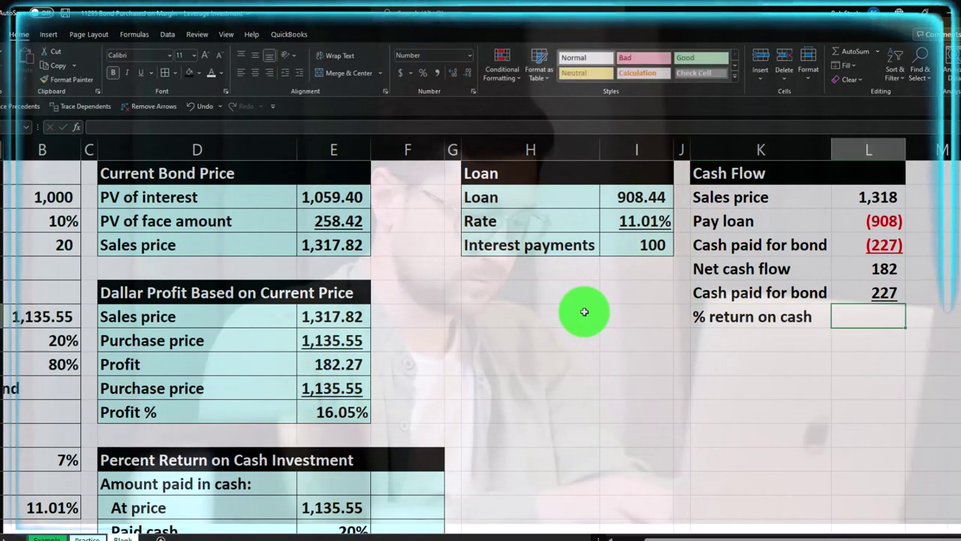
Calculate the % return on cash in L7 with =L5/L6 and format it as a percentage with two decimals
{"action": "type", "text": "="}
{"action": "key", "text": "Up"}
{"action": "key", "text": "Up"}
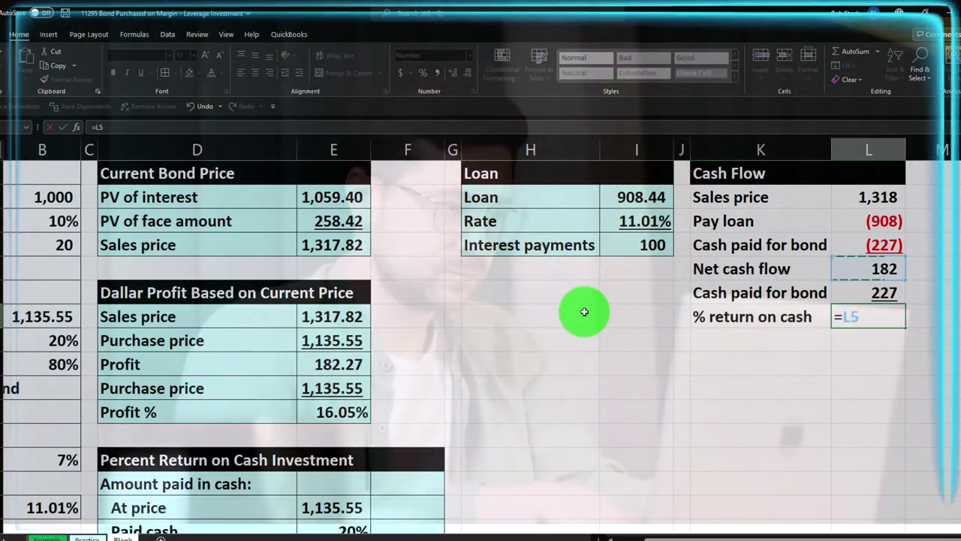
{"action": "type", "text": "/"}
{"action": "key", "text": "Up"}
{"action": "key", "text": "Up"}
{"action": "key", "text": "Return"}
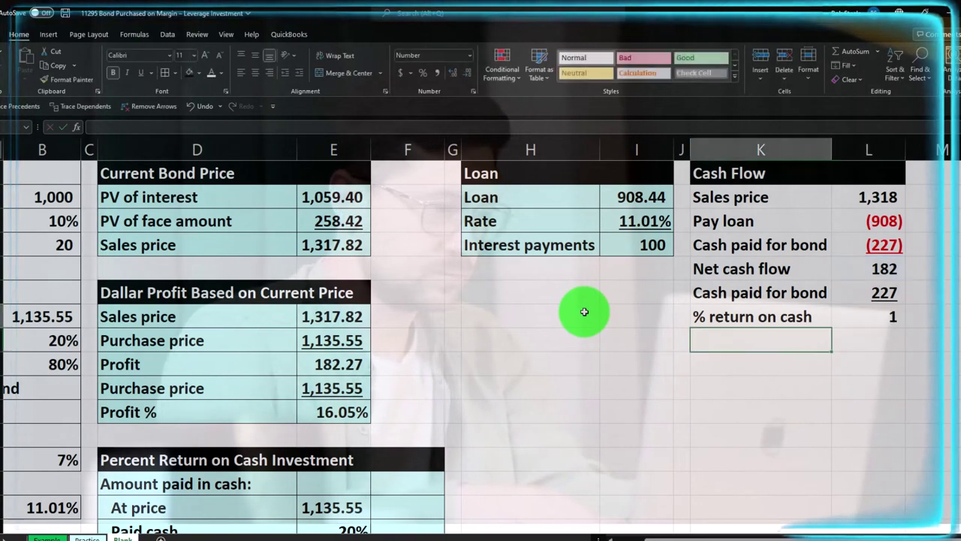
{"action": "key", "text": "Up"}
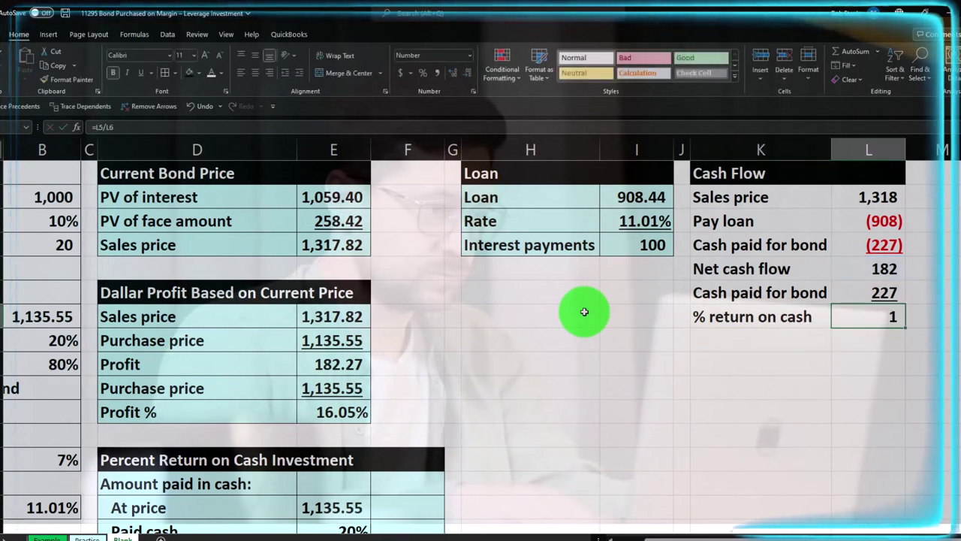
{"action": "left_click", "coordinate": [424, 74]}
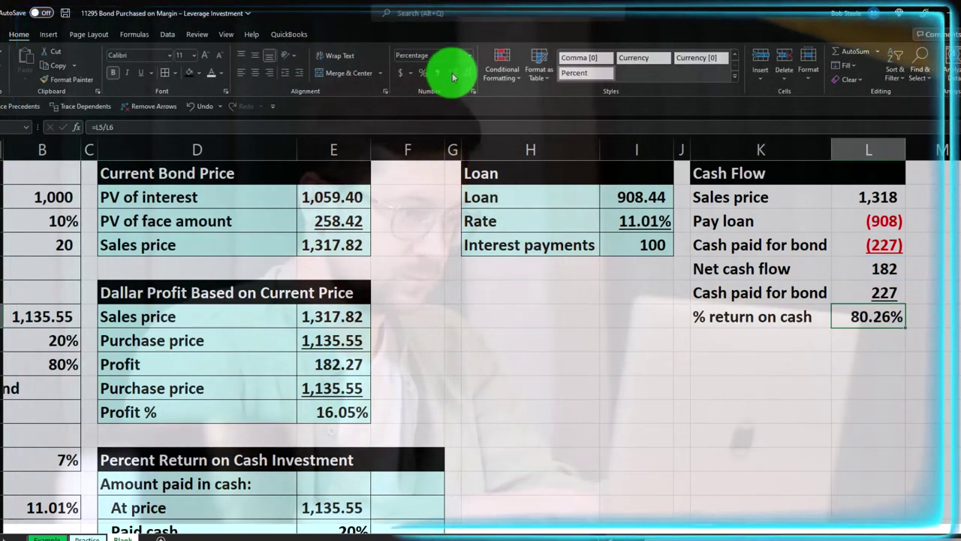
Show the cash flow amounts in L2:L6 with two decimals and give K2:L7 borders and the recently used light blue fill
{"action": "left_click_drag", "start_coordinate": [859, 197], "coordinate": [866, 288]}
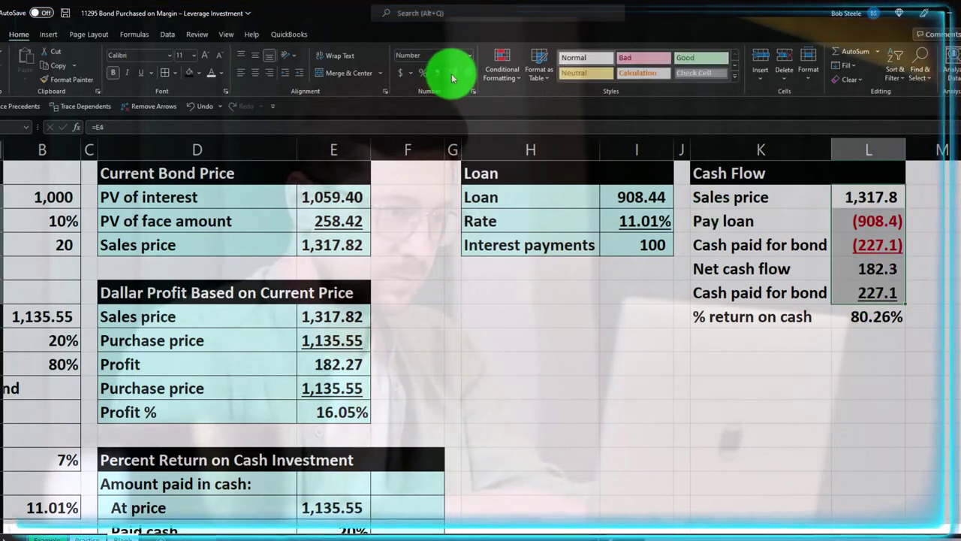
{"action": "left_click_drag", "start_coordinate": [724, 196], "coordinate": [846, 309]}
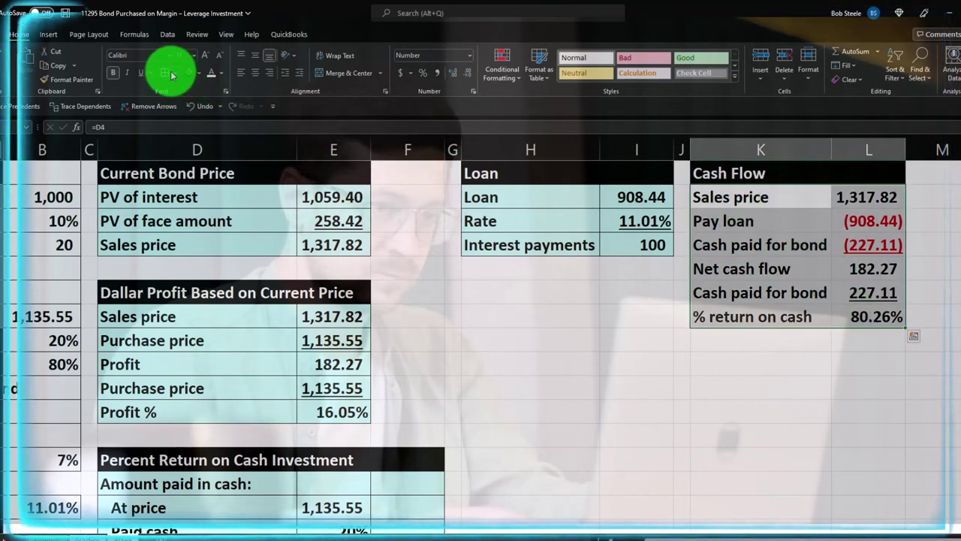
{"action": "left_click", "coordinate": [199, 74]}
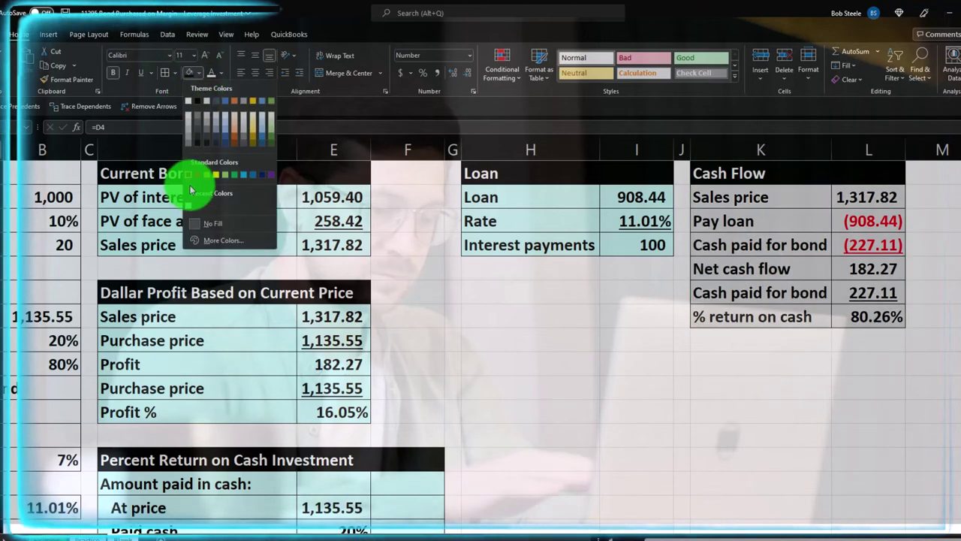
{"action": "left_click", "coordinate": [189, 208]}
{"action": "left_click", "coordinate": [637, 387]}
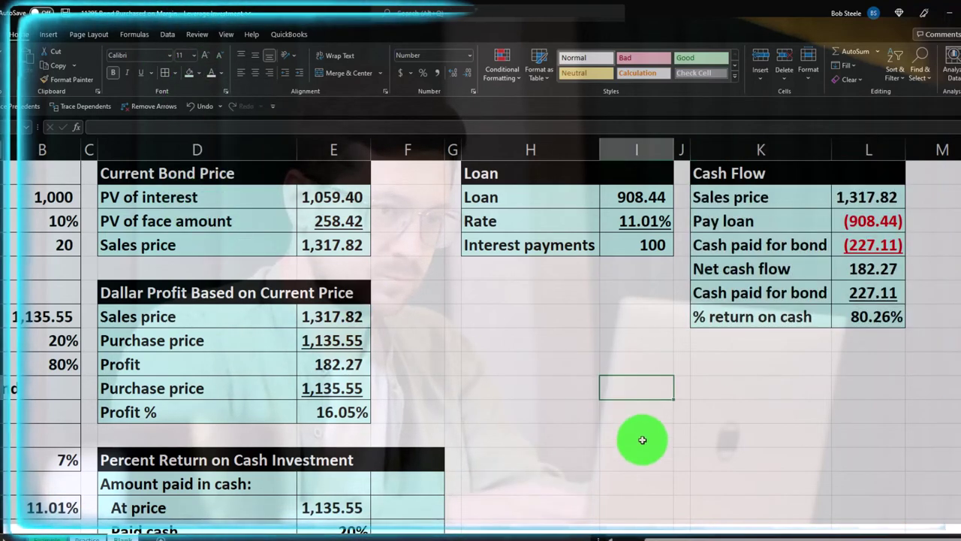
Review the bond data in columns A and B, checking the purchase price in B7 and the loan rate formula in B15
{"action": "key", "text": "Left"}
{"action": "key", "text": "Left"}
{"action": "key", "text": "Left"}
{"action": "key", "text": "Left"}
{"action": "key", "text": "Left"}
{"action": "key", "text": "Left"}
{"action": "key", "text": "Left"}
{"action": "key", "text": "Left"}
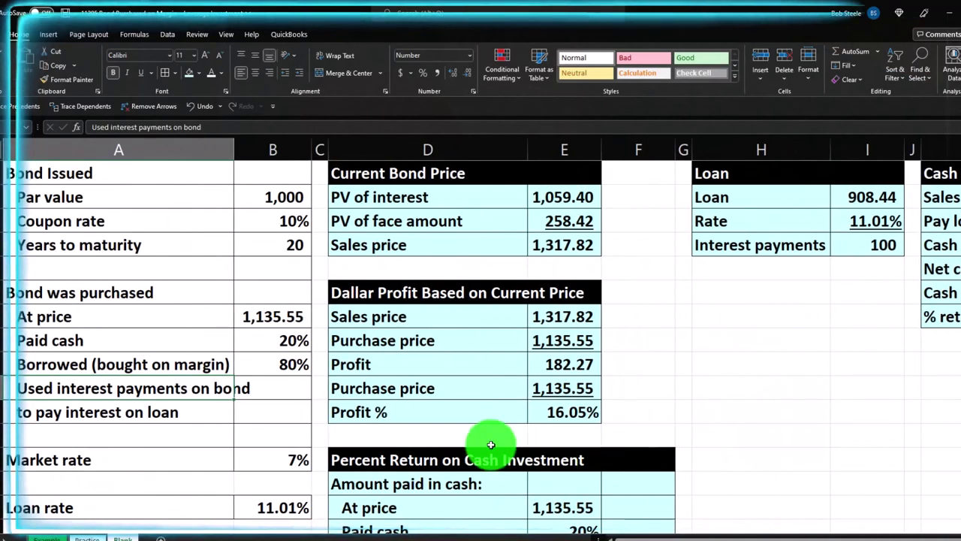
{"action": "left_click", "coordinate": [275, 319]}
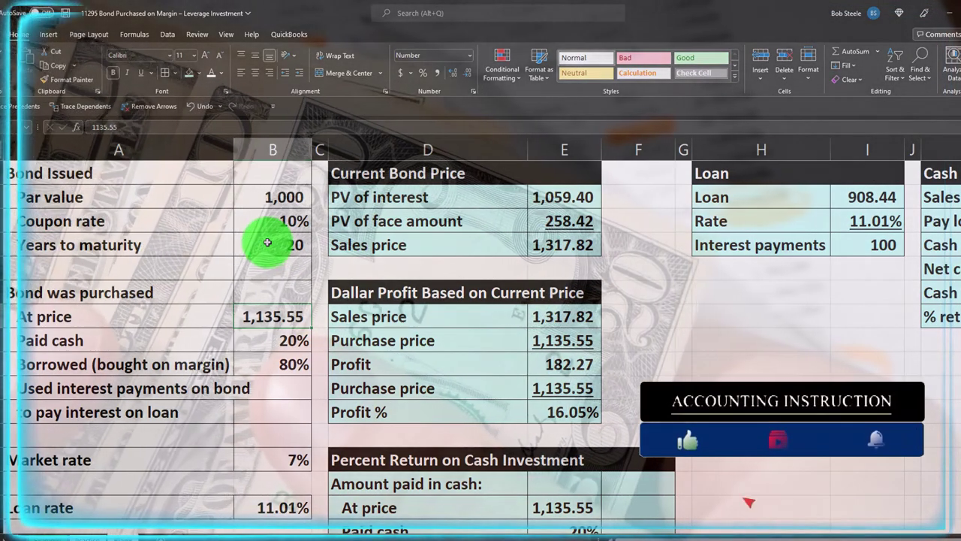
{"action": "scroll", "coordinate": [267, 242], "scroll_direction": "down", "scroll_amount": 1}
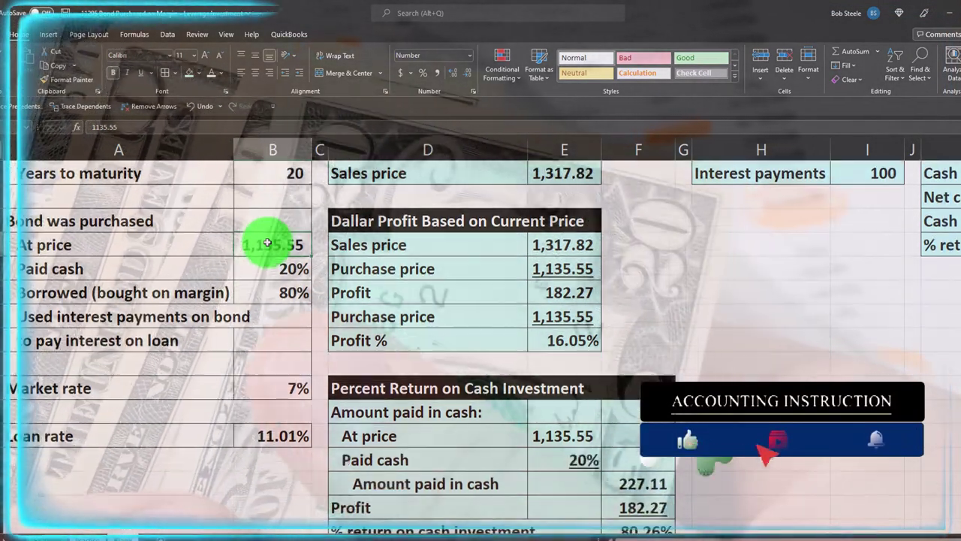
{"action": "scroll", "coordinate": [263, 357], "scroll_direction": "up", "scroll_amount": 1}
{"action": "scroll", "coordinate": [259, 359], "scroll_direction": "down", "scroll_amount": 1}
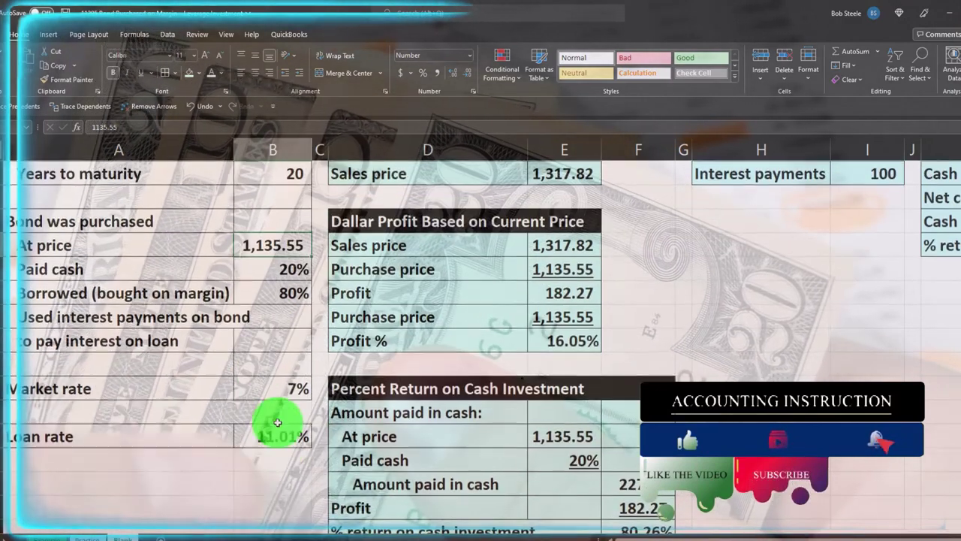
{"action": "left_click", "coordinate": [277, 443]}
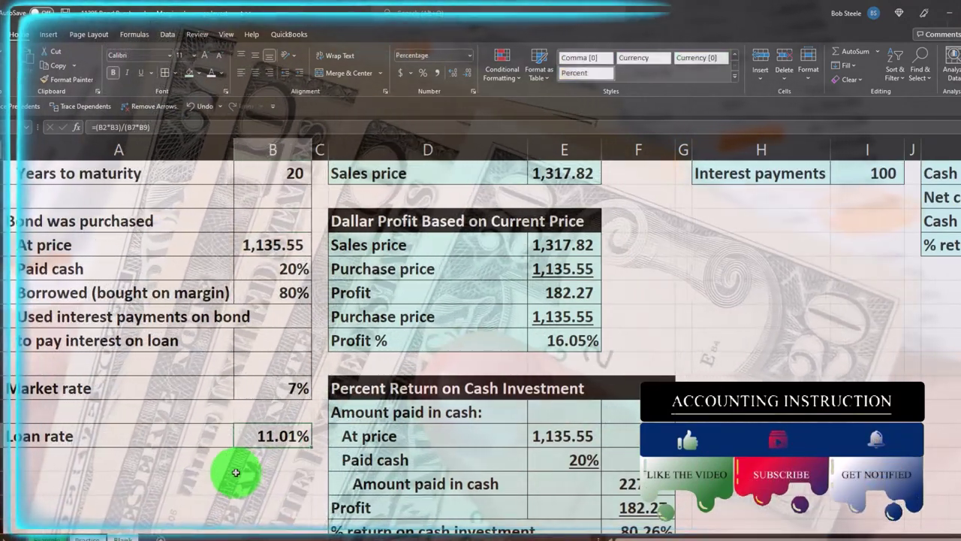
Set the market rate in B13 to 12%
{"action": "left_click", "coordinate": [258, 386]}
{"action": "scroll", "coordinate": [247, 423], "scroll_direction": "up", "scroll_amount": 2}
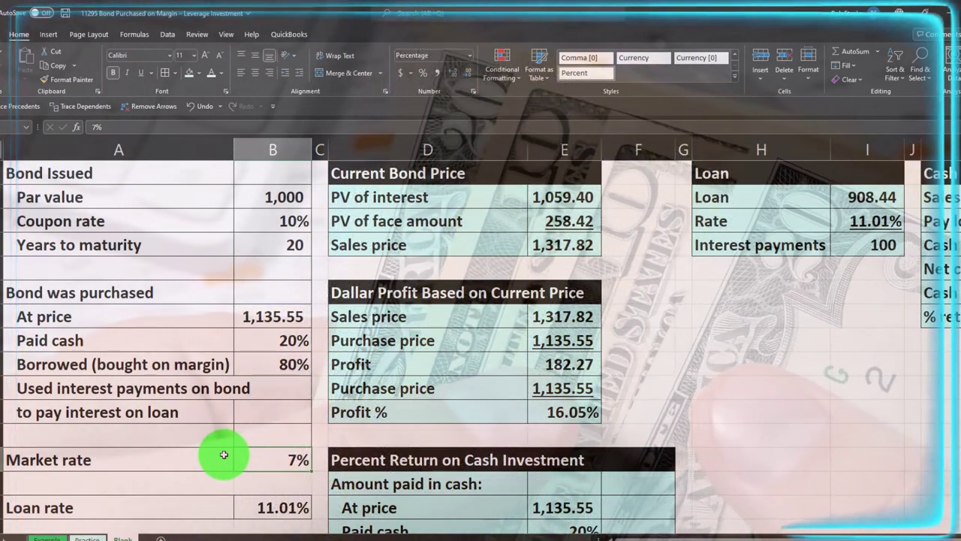
{"action": "type", "text": "12"}
{"action": "key", "text": "Return"}
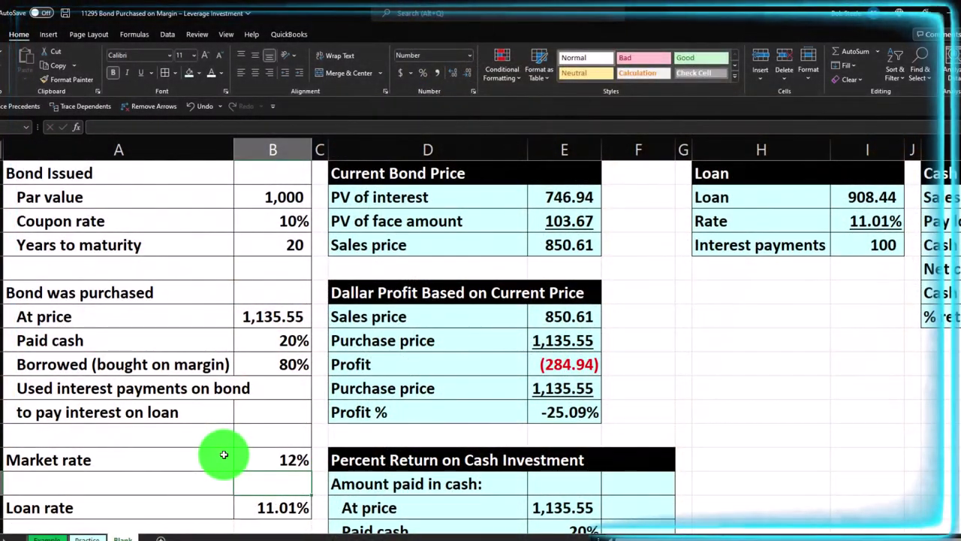
Check the sales price, dollar profit and percent return on cash investment, and undo the market rate change
{"action": "left_click", "coordinate": [569, 246]}
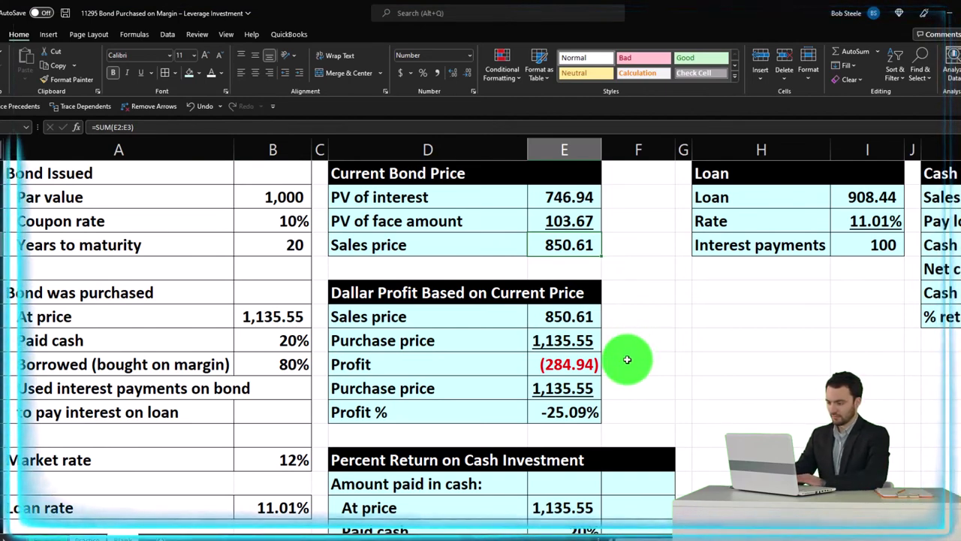
{"action": "scroll", "coordinate": [627, 360], "scroll_direction": "down", "scroll_amount": 1}
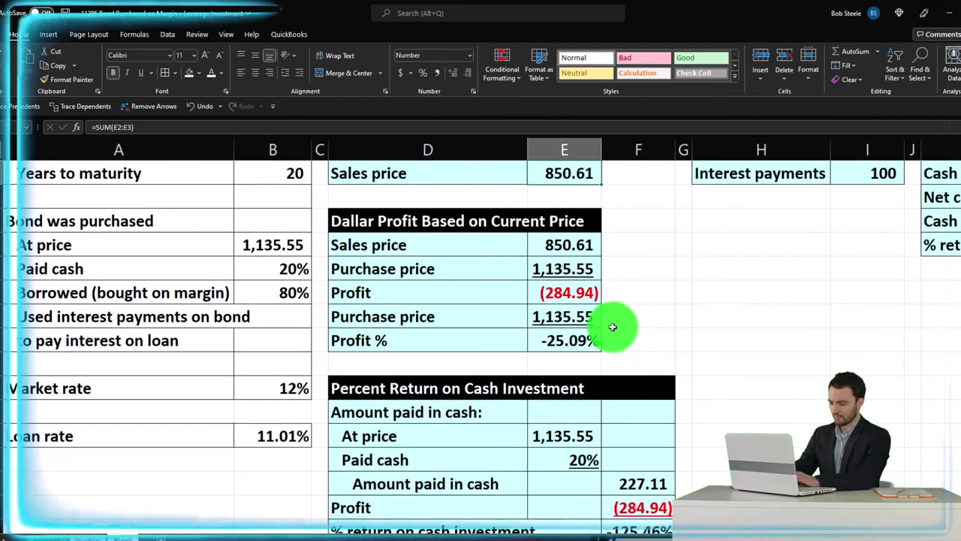
{"action": "scroll", "coordinate": [612, 322], "scroll_direction": "down", "scroll_amount": 1}
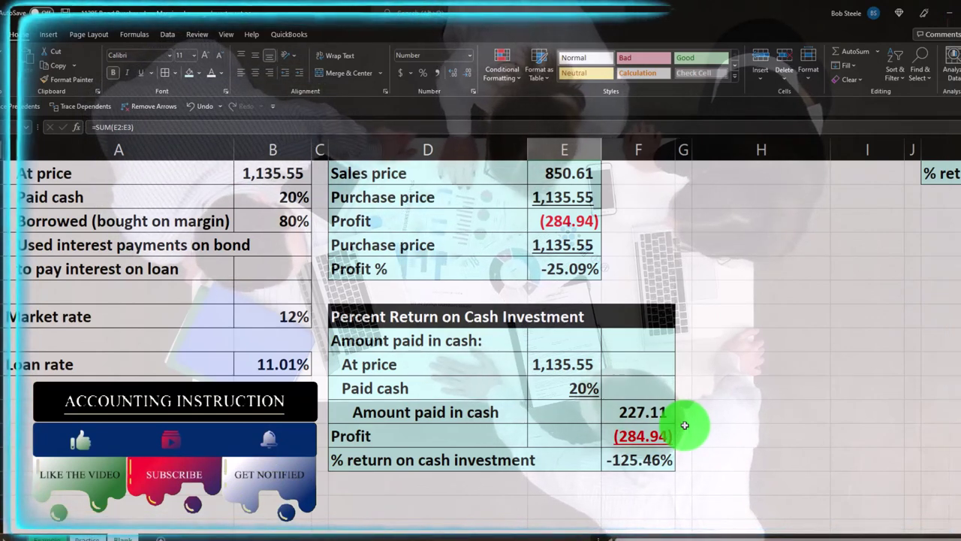
{"action": "left_click", "coordinate": [205, 113]}
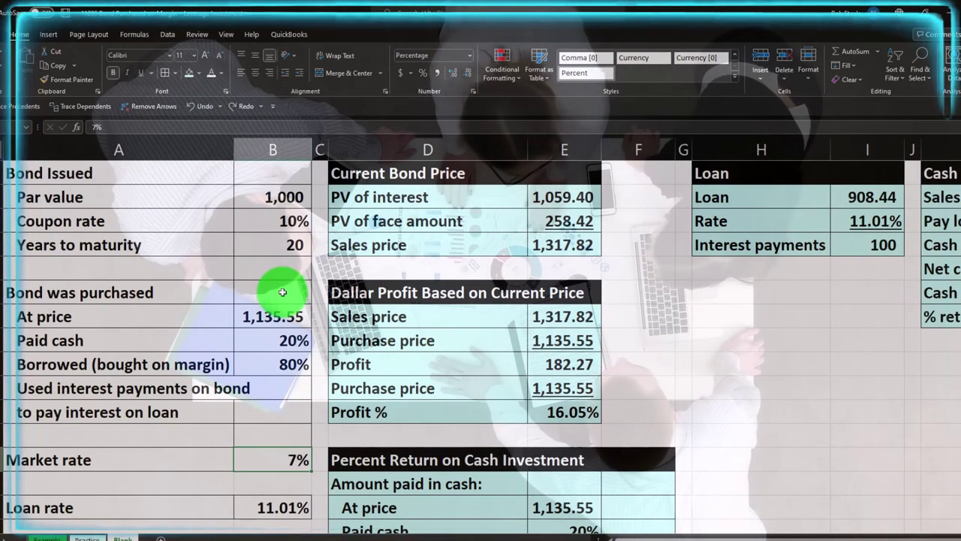